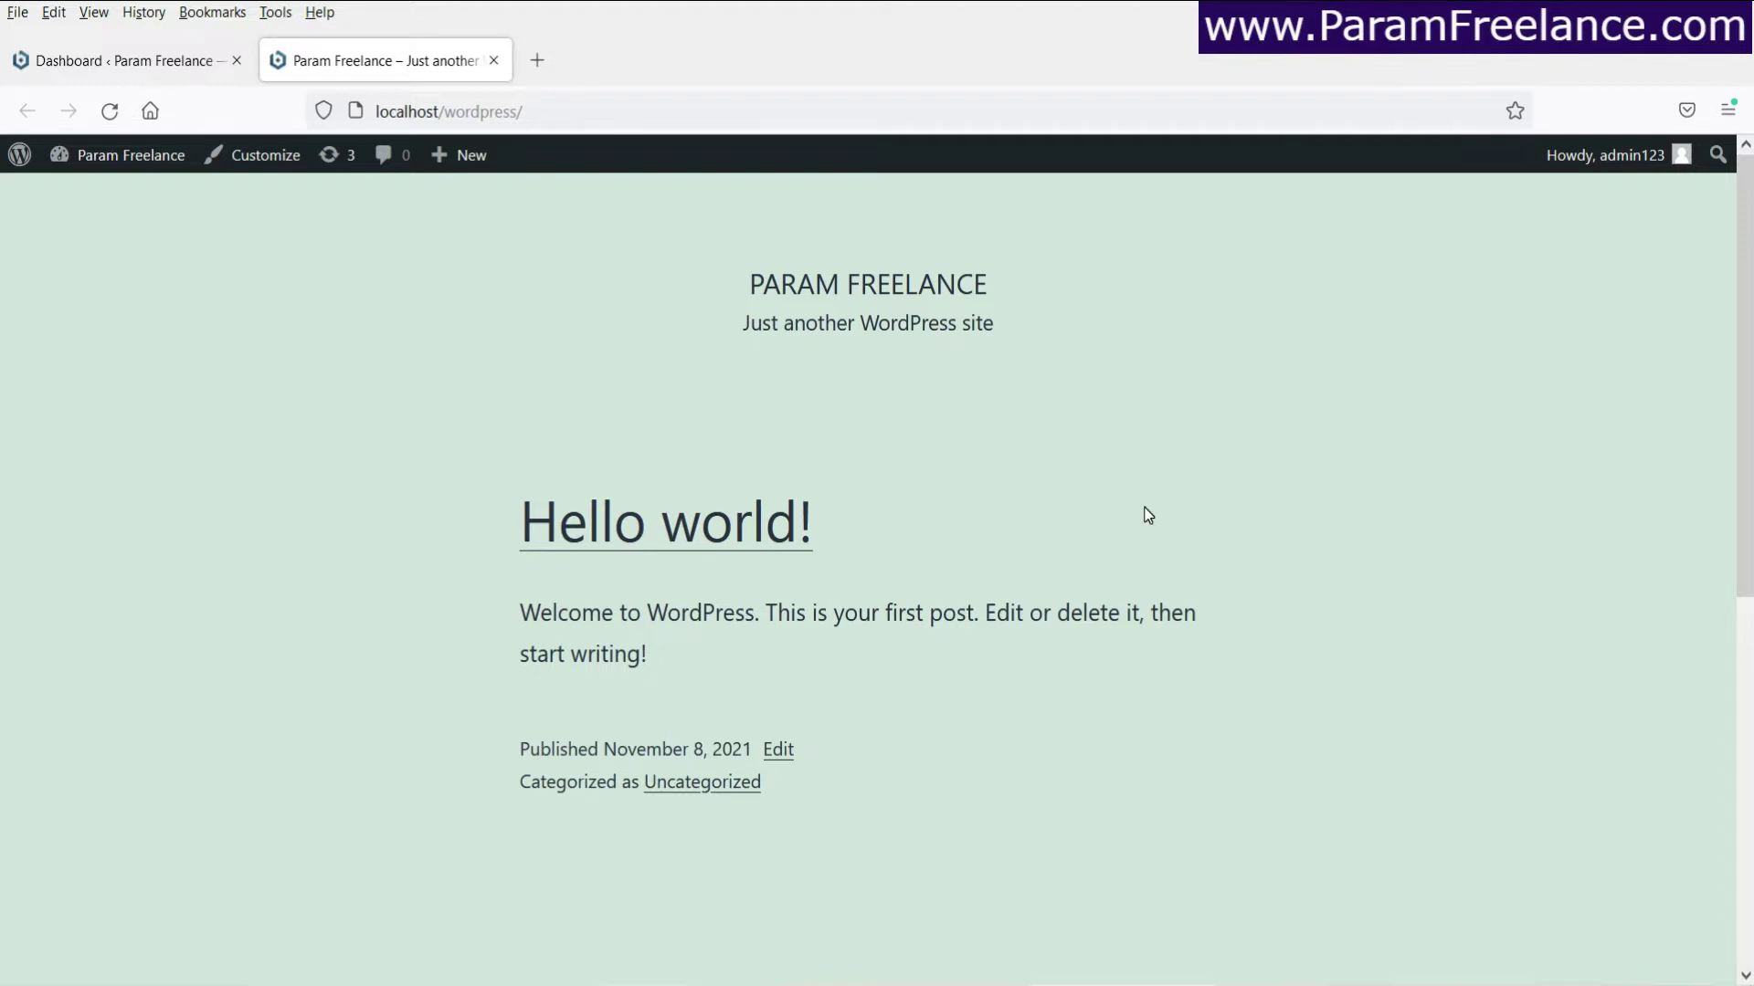
Scroll the Hello world front page down to the footer and back up.
{"action": "scroll", "coordinate": [1096, 484], "scroll_direction": "down", "scroll_amount": 10}
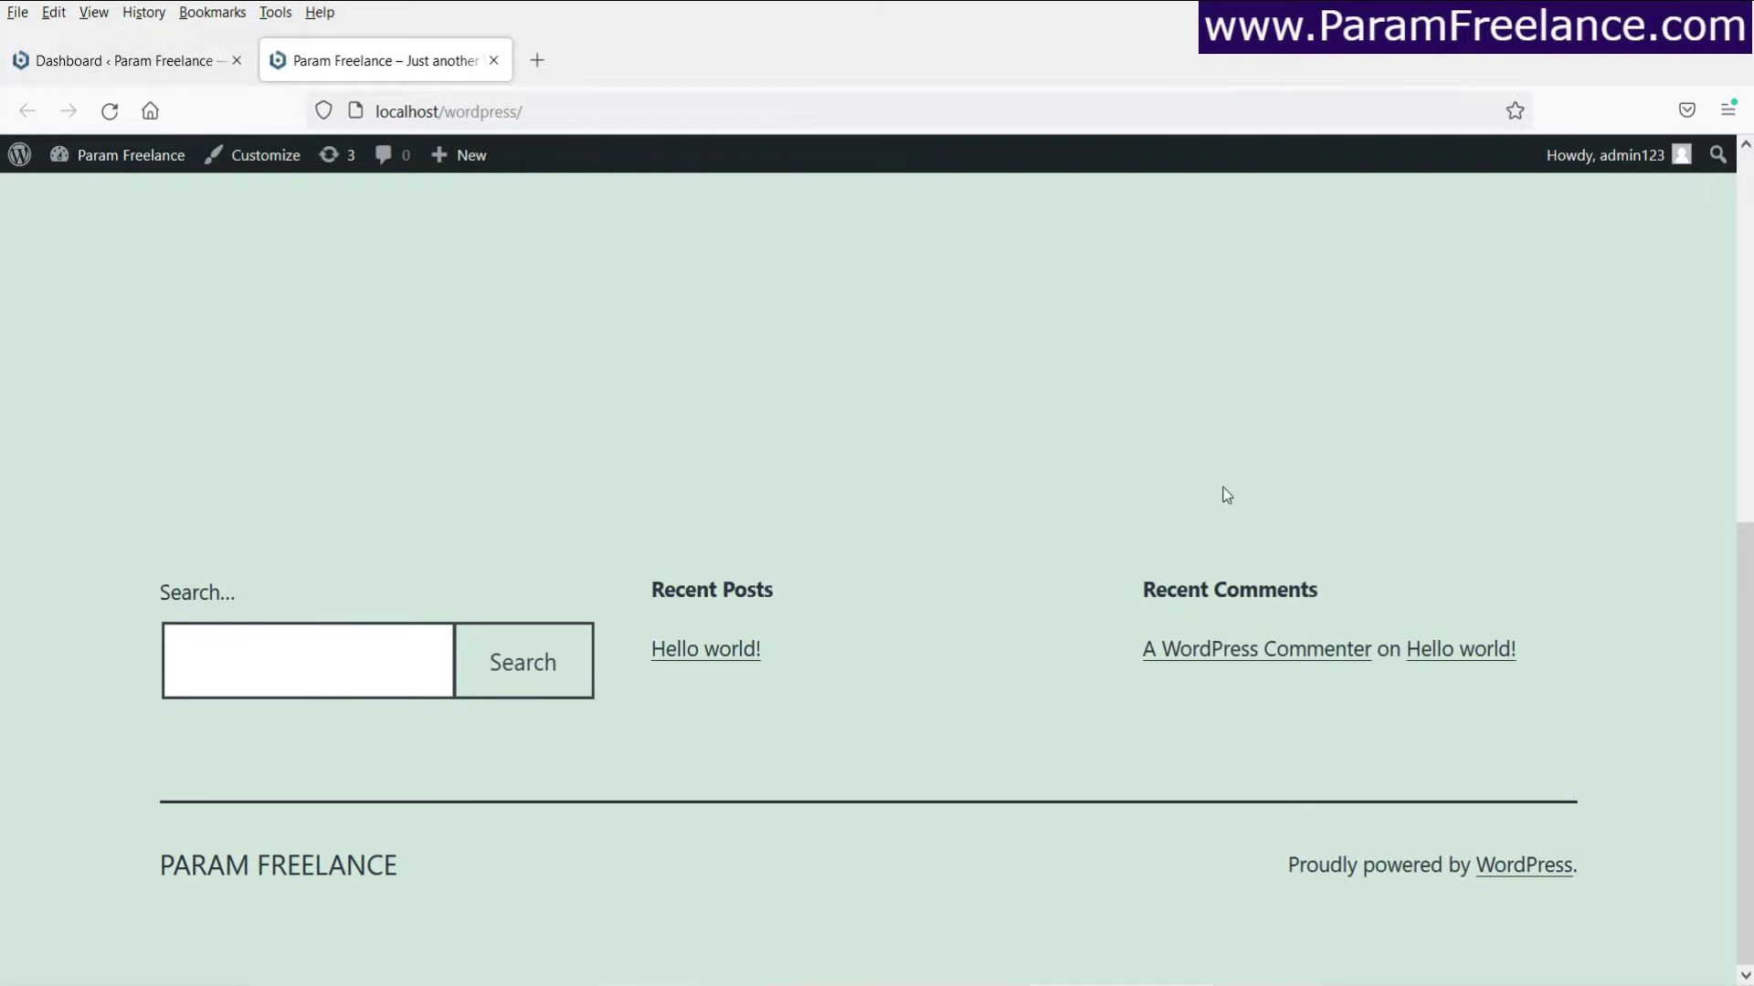
{"action": "scroll", "coordinate": [1187, 475], "scroll_direction": "up", "scroll_amount": 10}
Return to the Dashboard and look over the Pages list and installed Themes.
{"action": "left_click", "coordinate": [164, 72]}
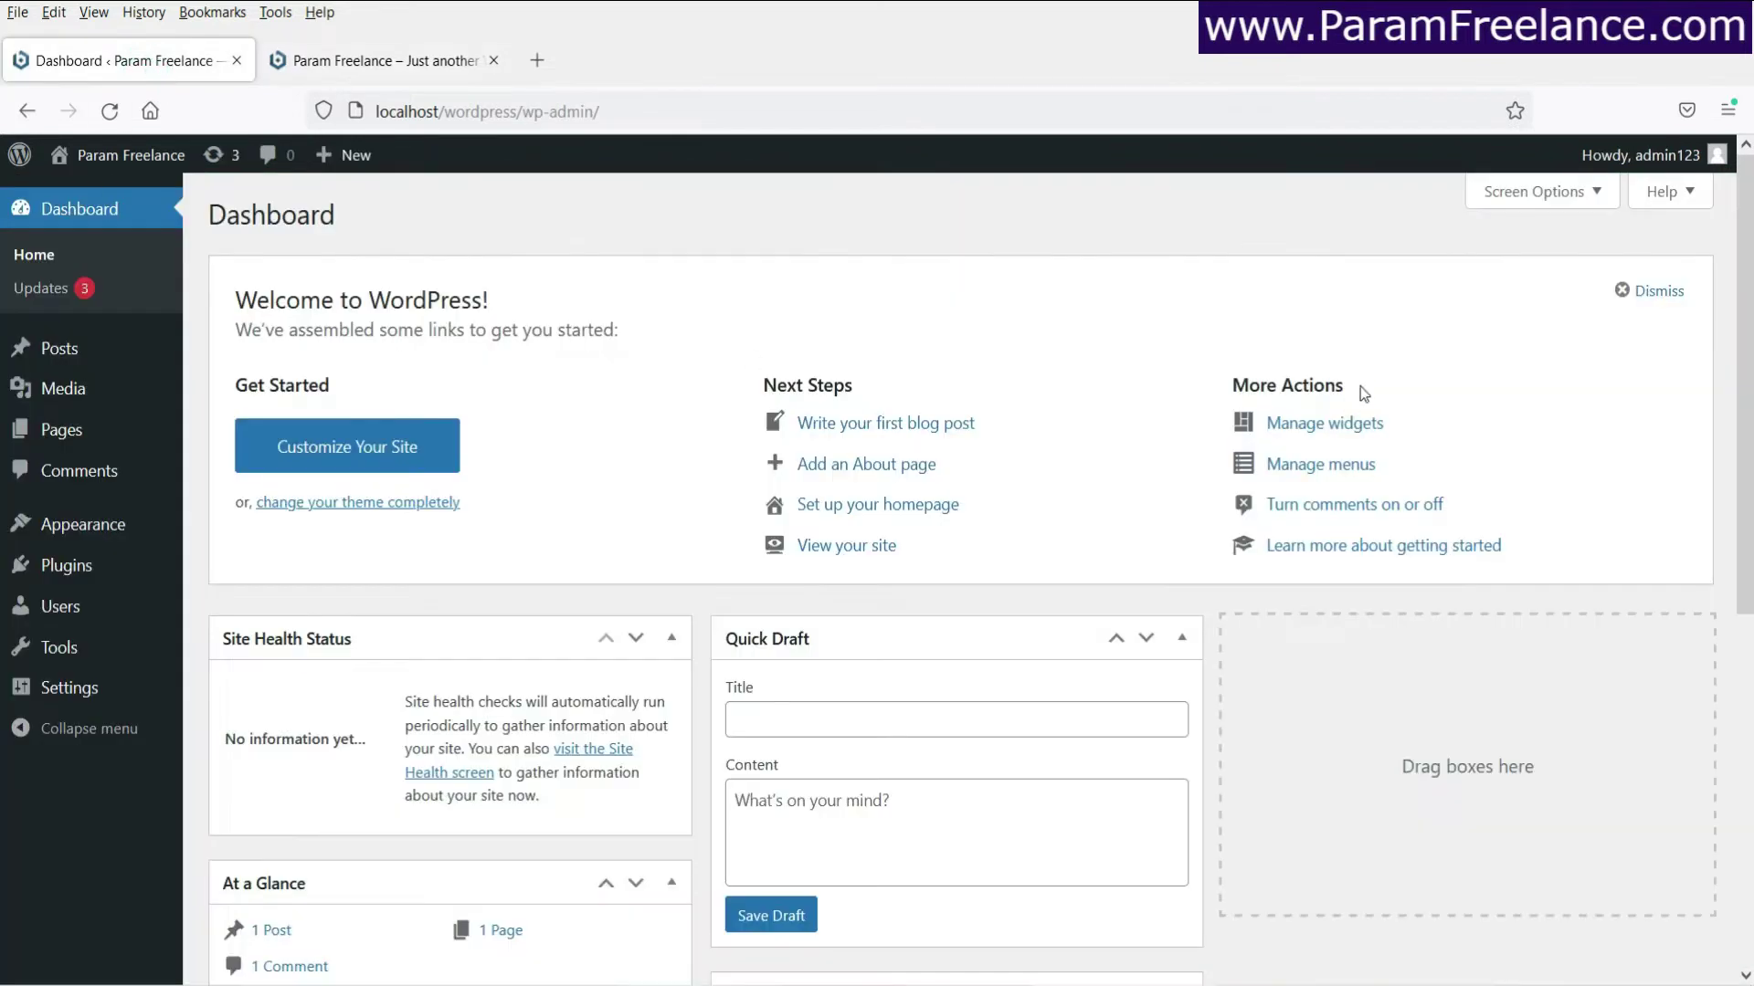
{"action": "left_click", "coordinate": [61, 430]}
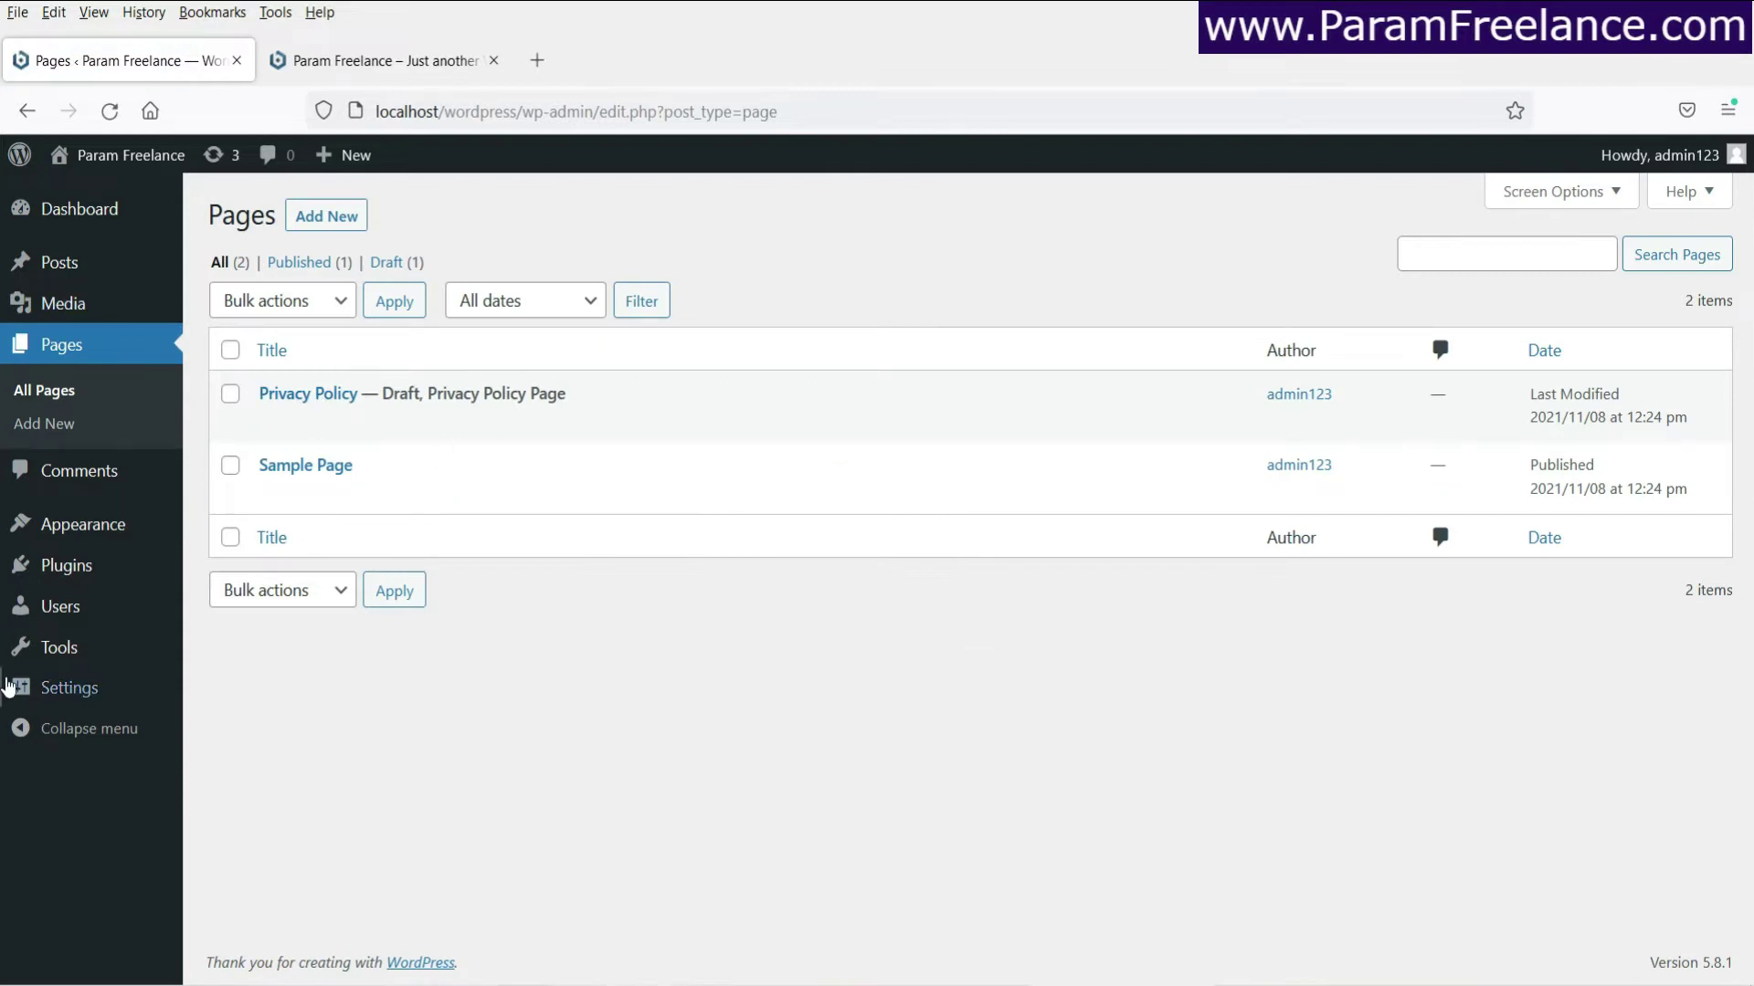
{"action": "left_click", "coordinate": [51, 571]}
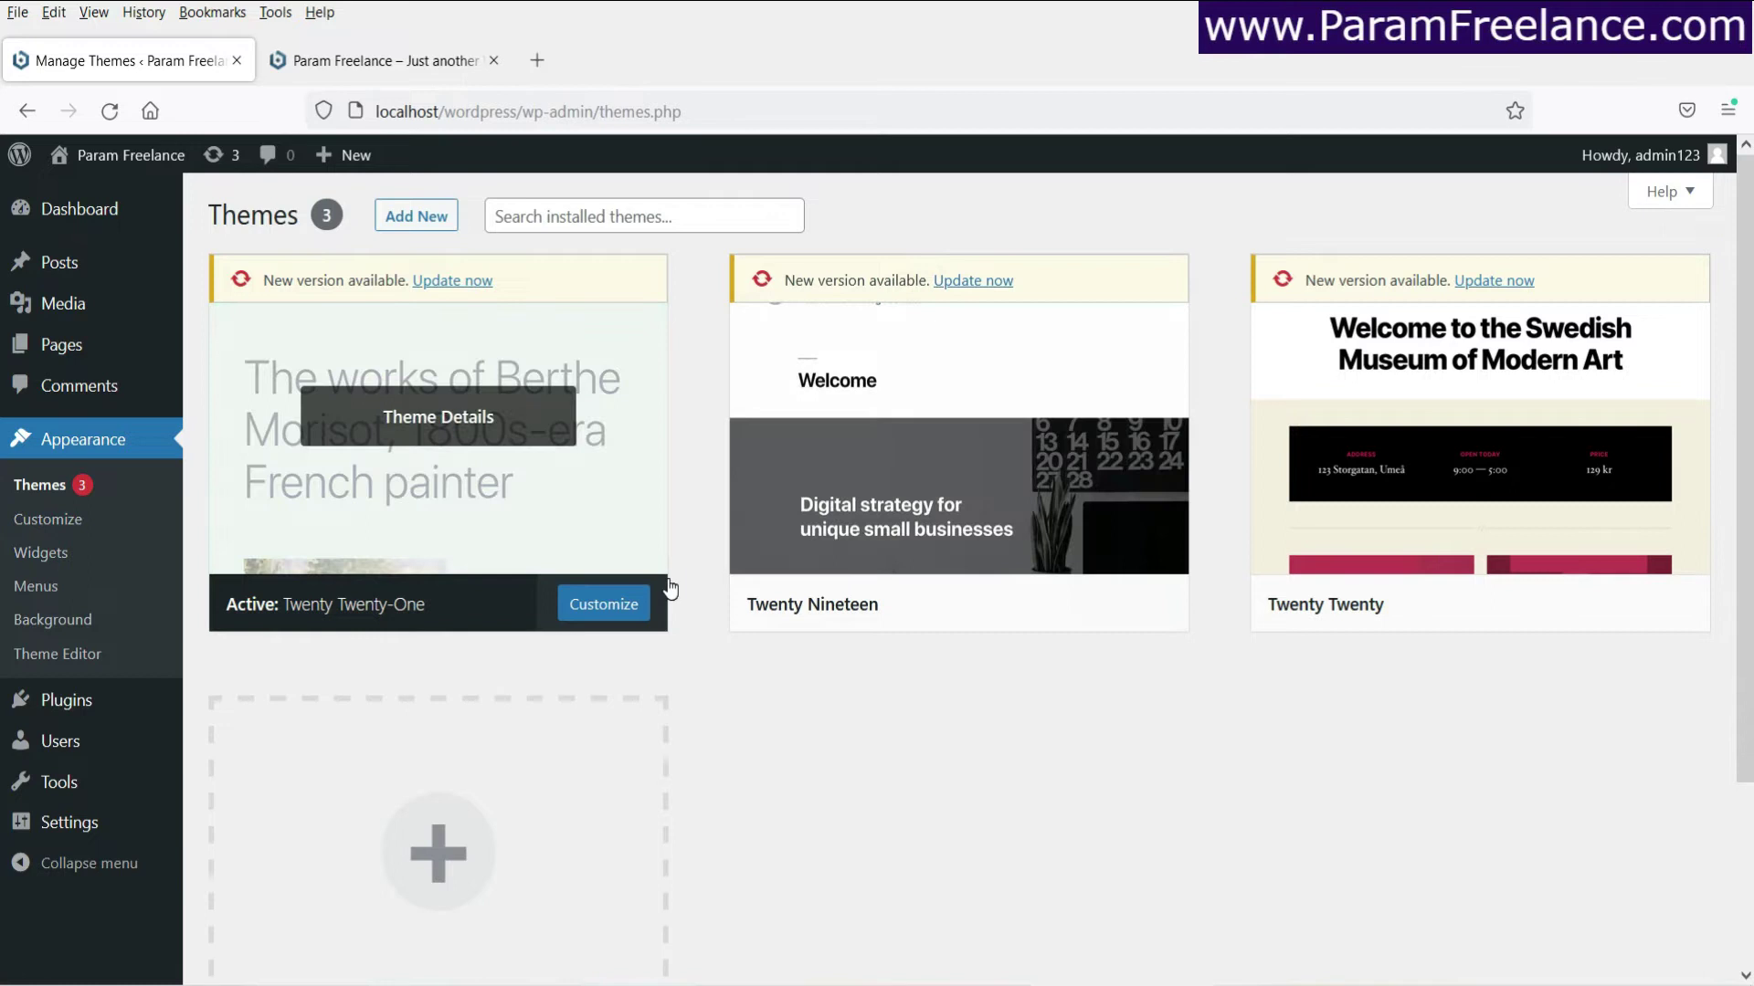
{"action": "mouse_move", "coordinate": [76, 703]}
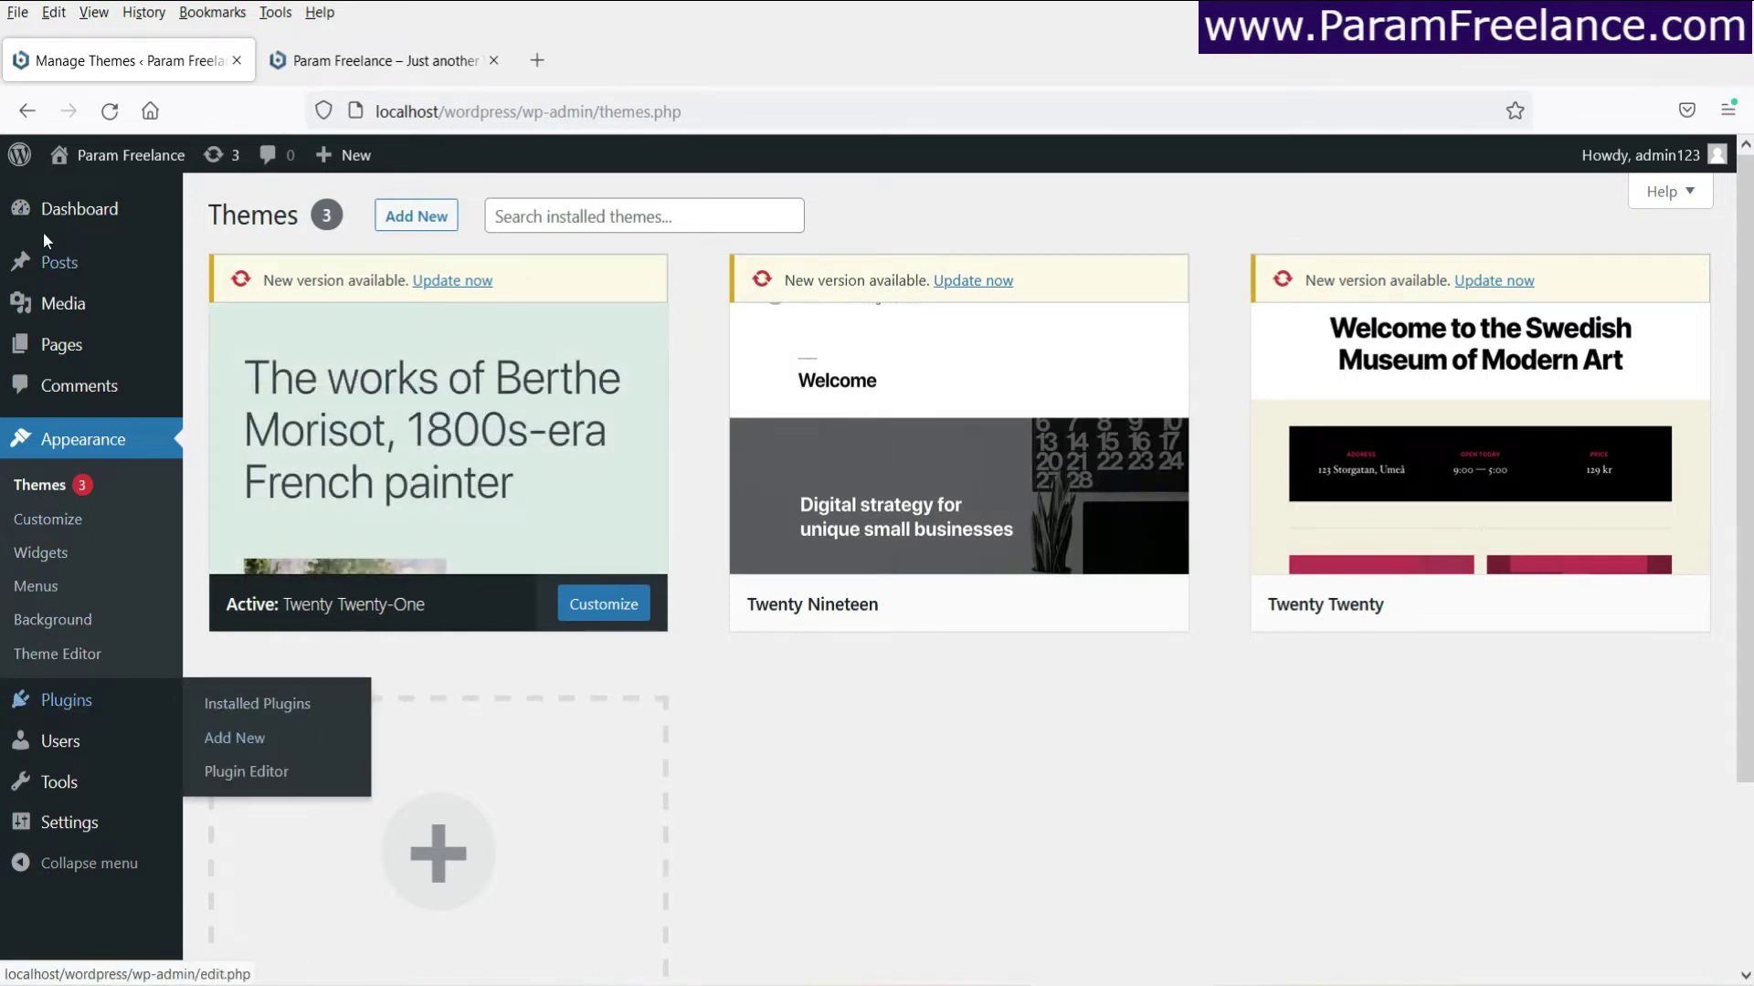
{"action": "left_click", "coordinate": [959, 766]}
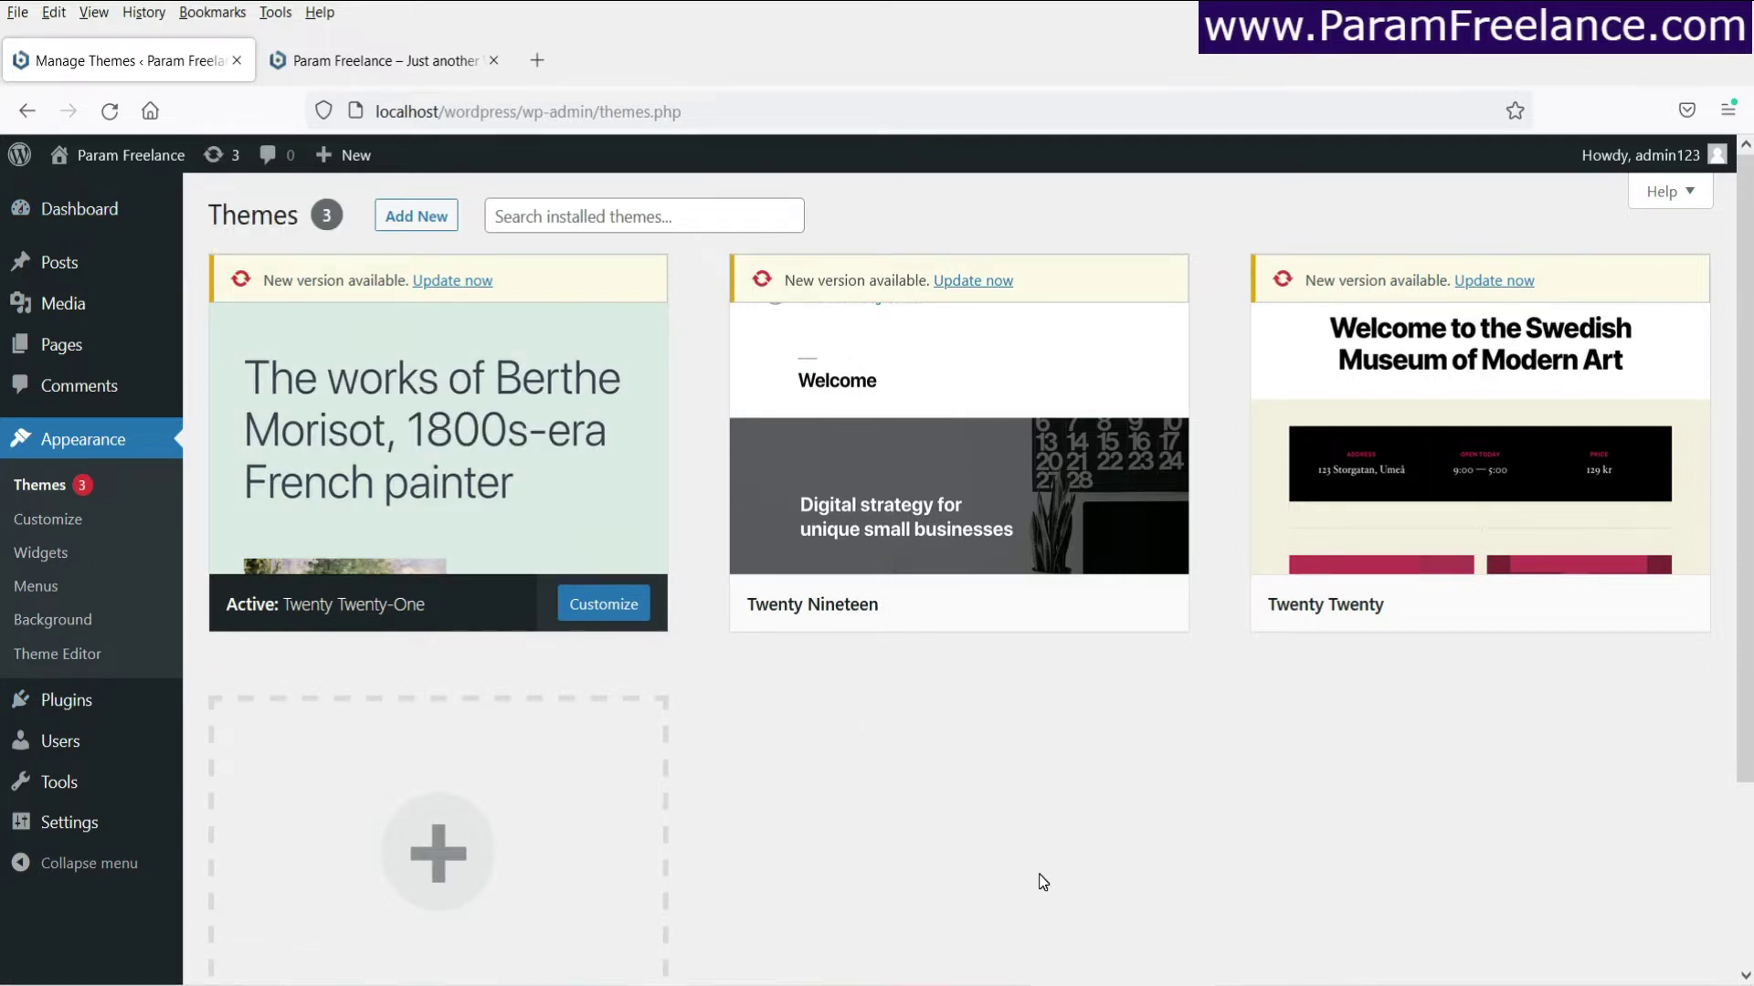
Search Add New plugins for 'woocommerce', then install and activate WooCommerce.
{"action": "mouse_move", "coordinate": [96, 717]}
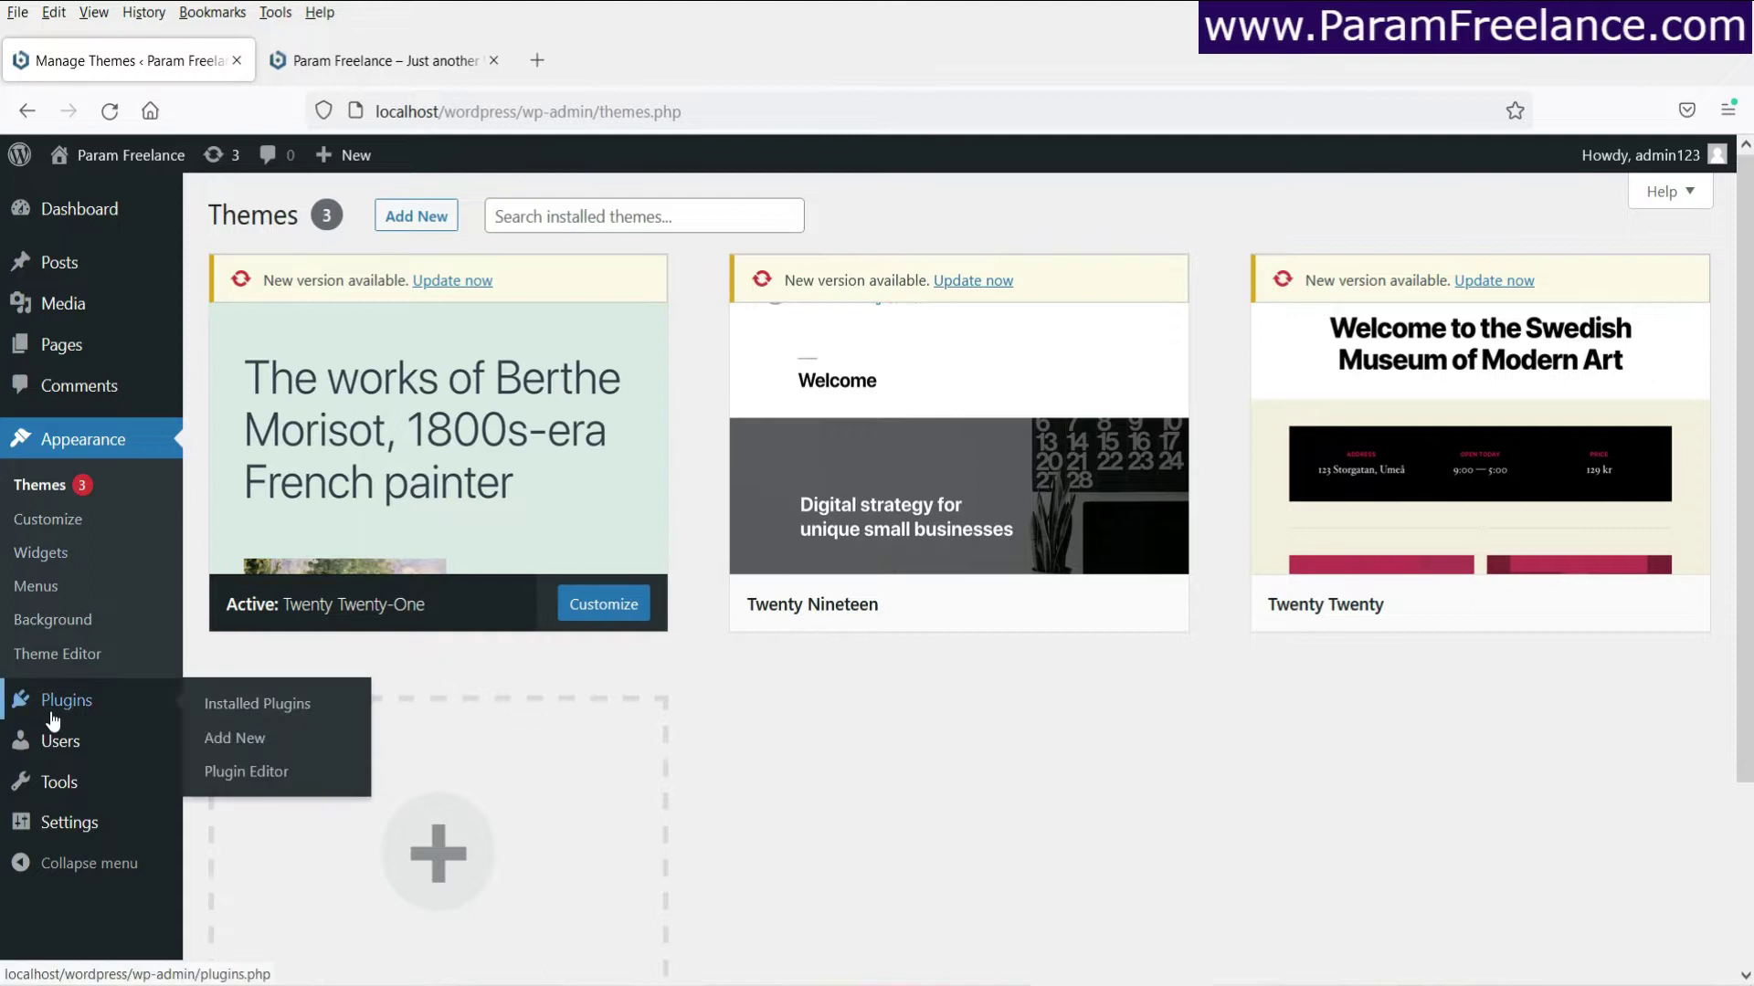
{"action": "left_click", "coordinate": [210, 740]}
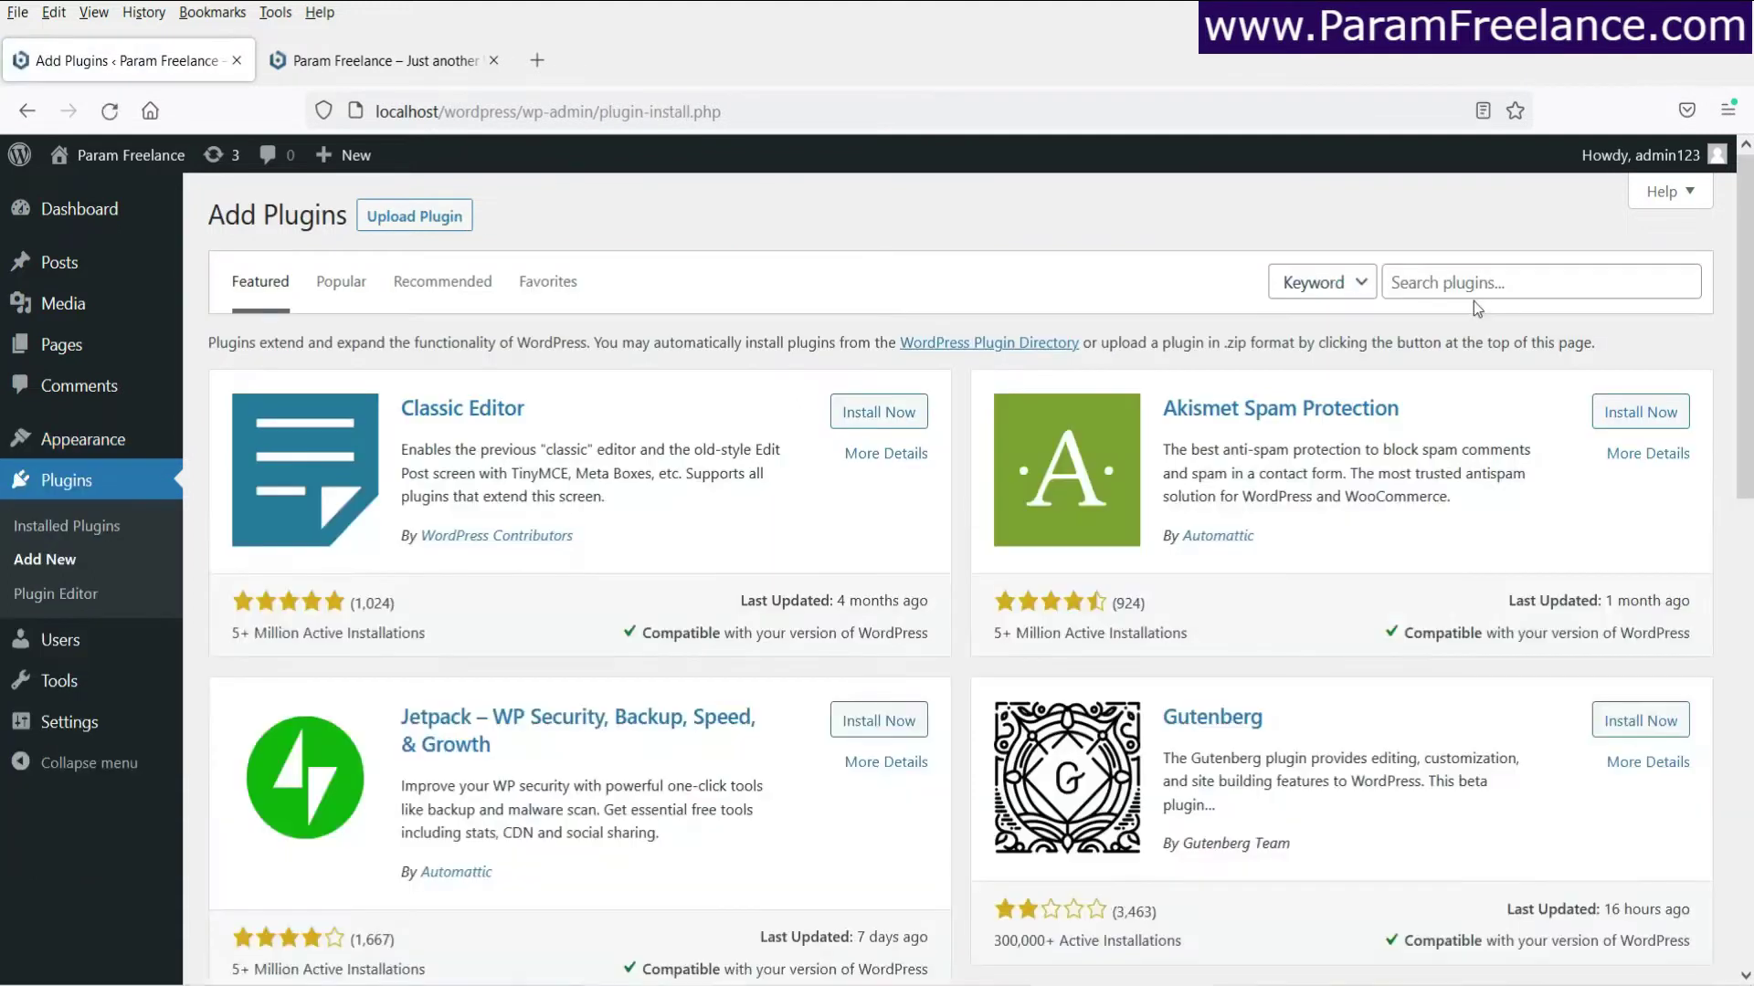
{"action": "left_click", "coordinate": [1489, 288]}
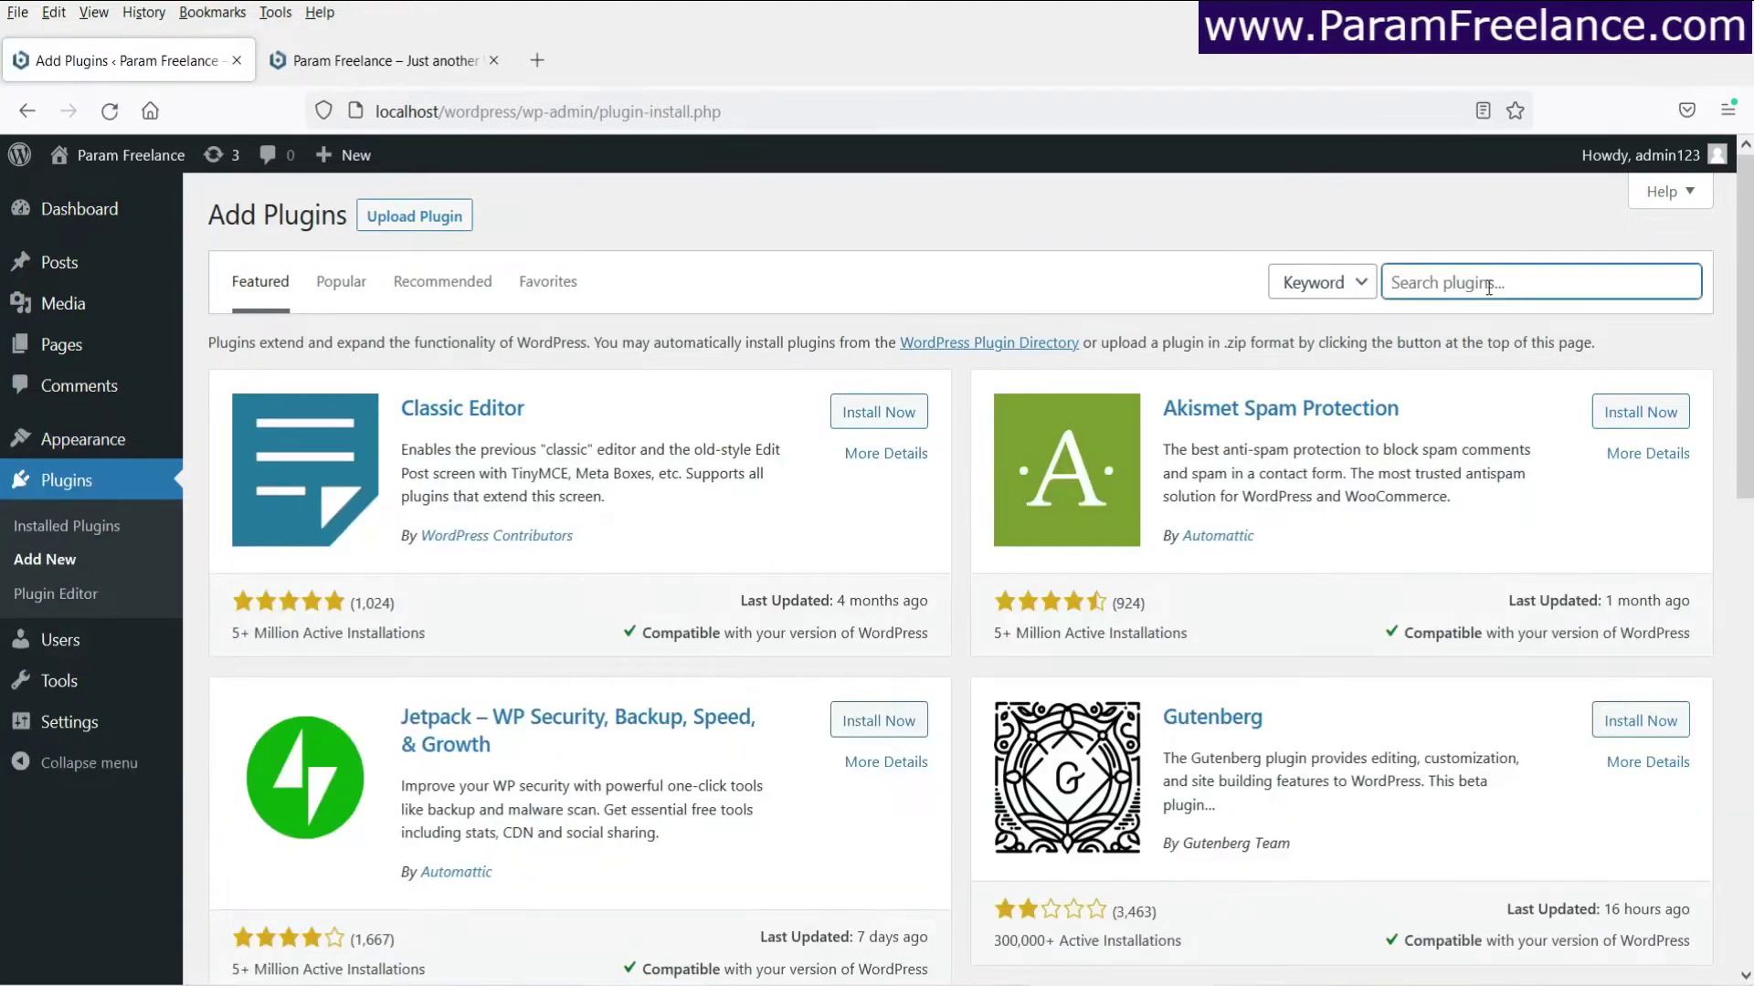
{"action": "type", "text": "woocommerce"}
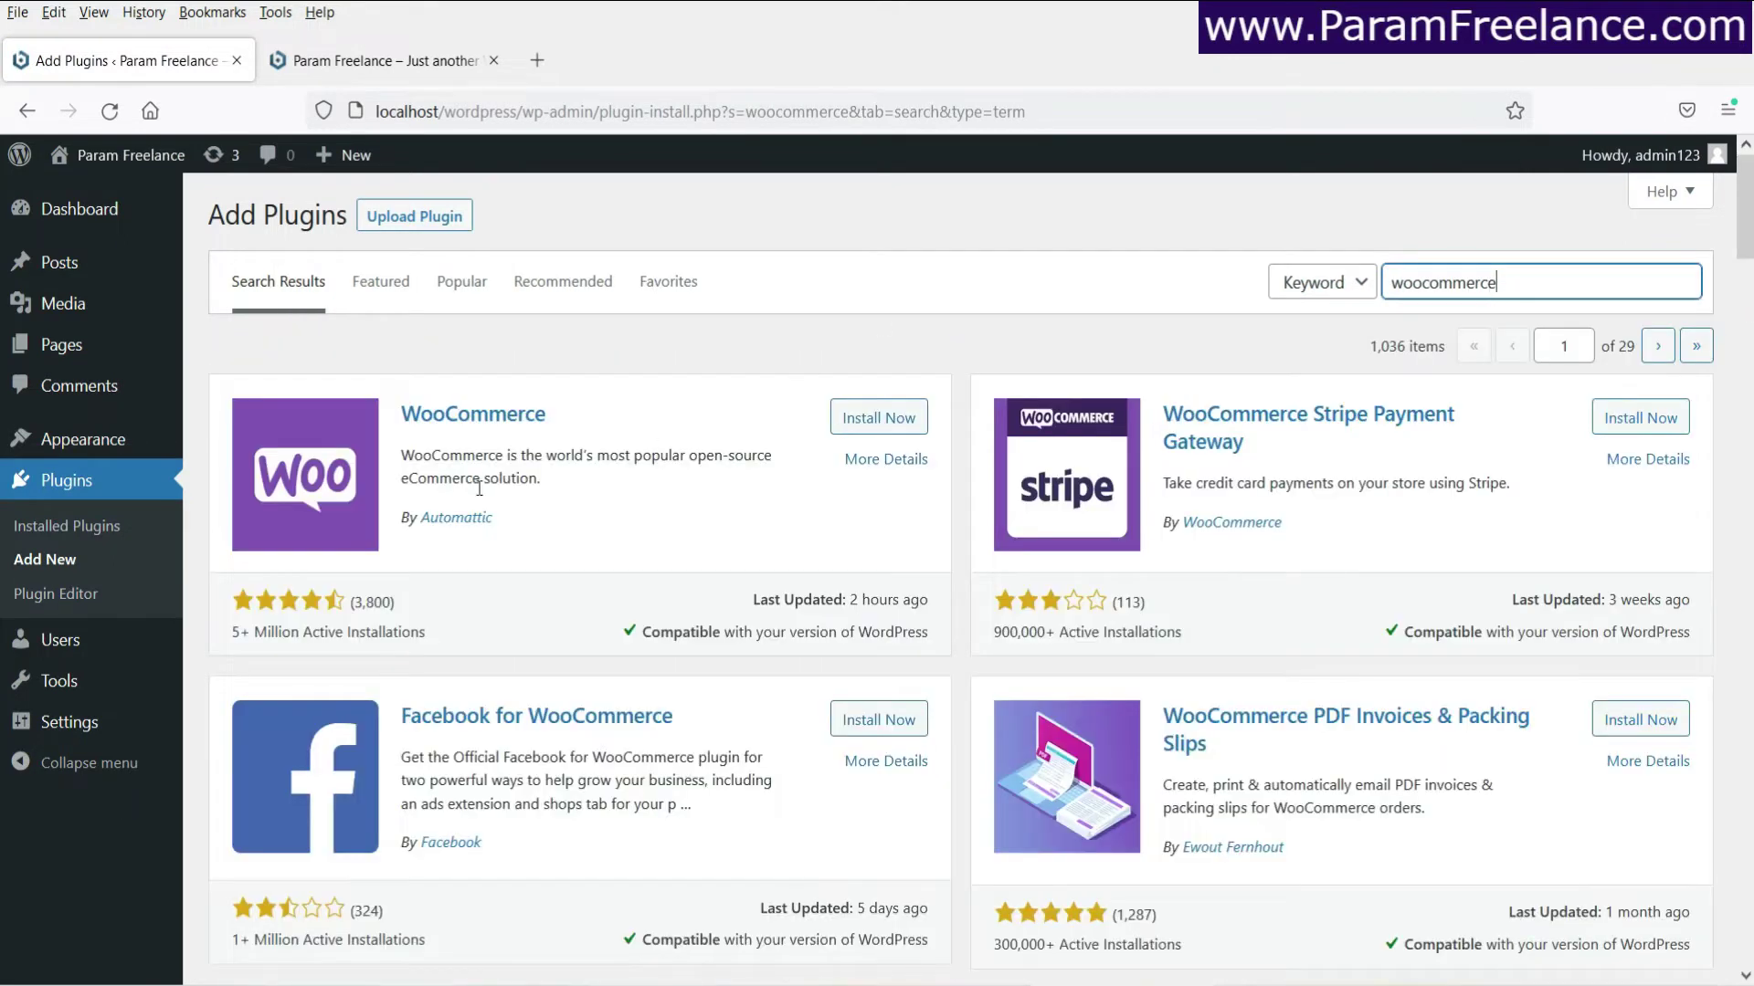
{"action": "left_click", "coordinate": [881, 422]}
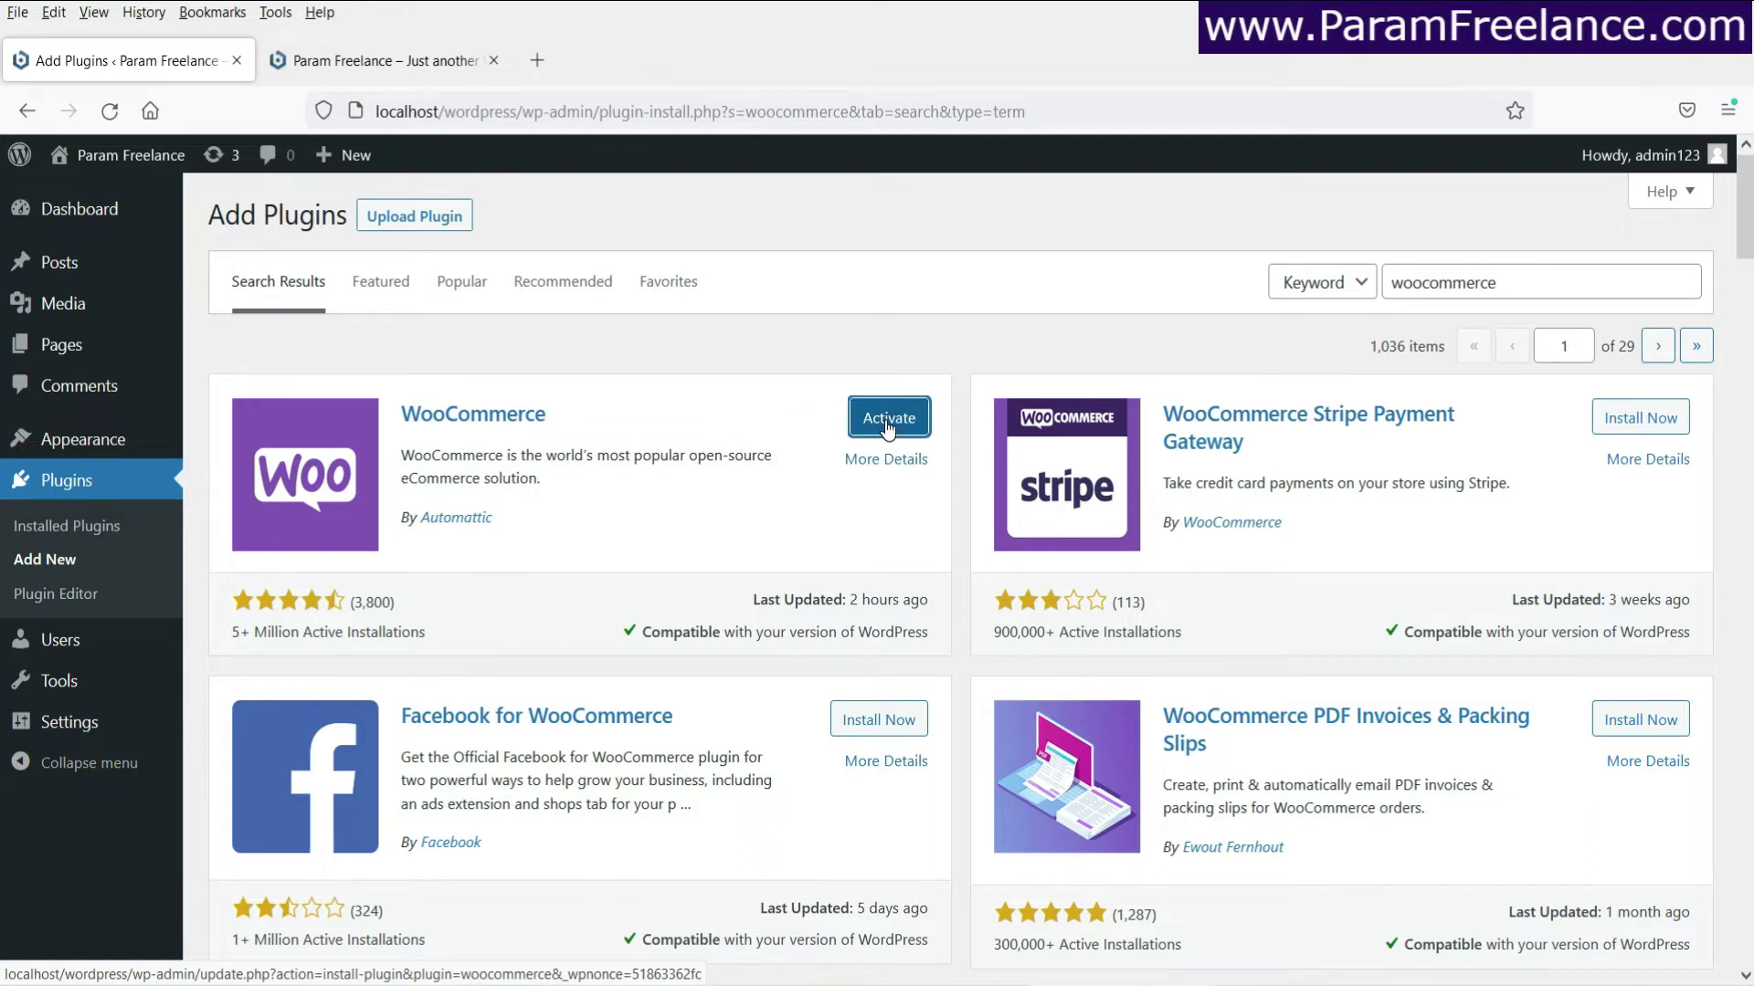
{"action": "left_click", "coordinate": [886, 425]}
{"action": "left_click", "coordinate": [886, 426]}
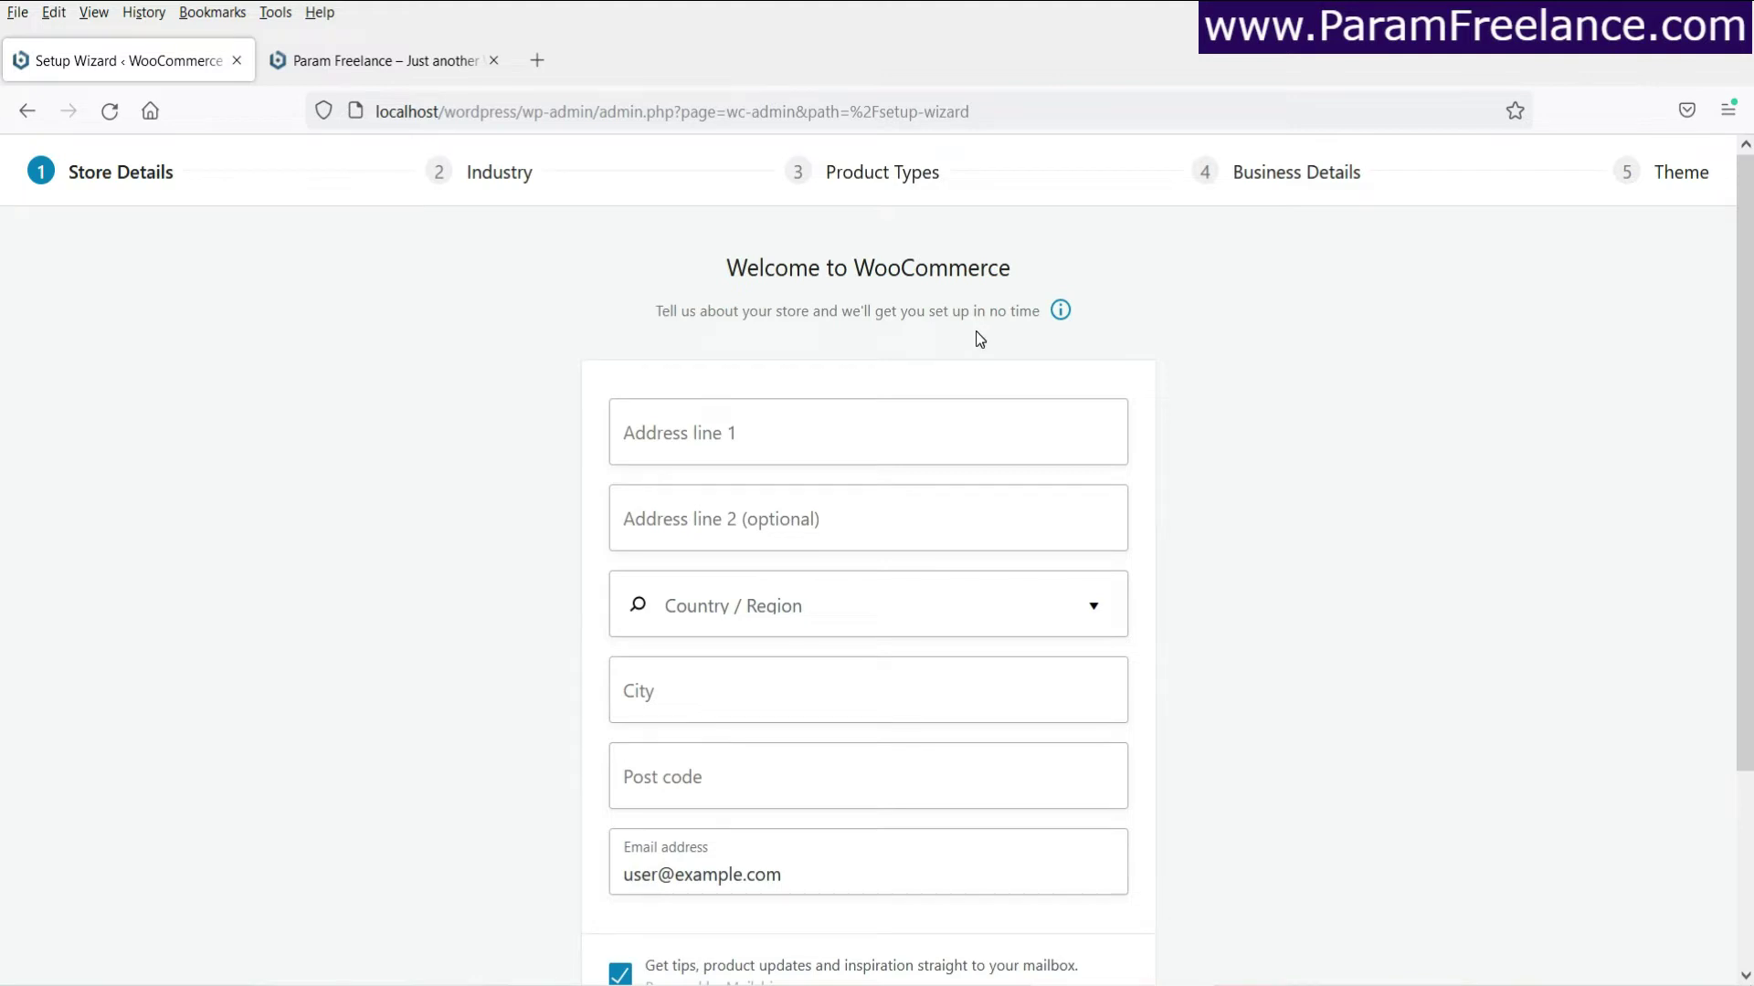
Enter '123 parkview lane' as the store's Address line 1.
{"action": "scroll", "coordinate": [1400, 574], "scroll_direction": "down", "scroll_amount": 2}
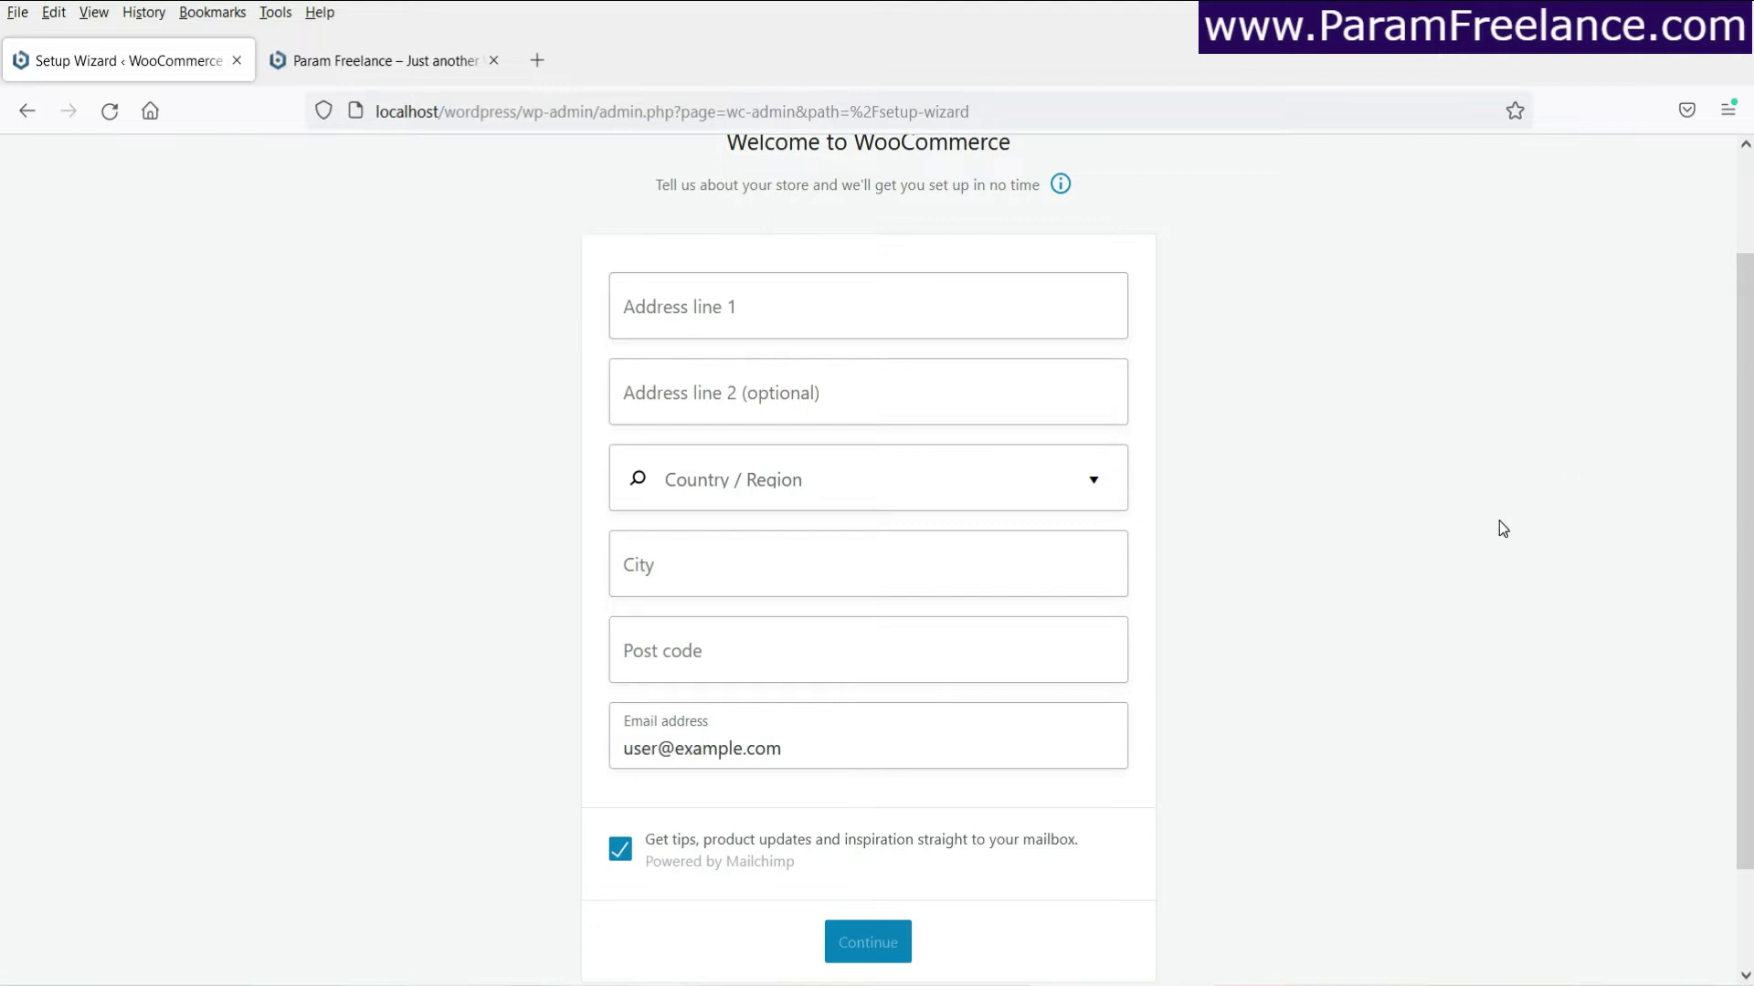
{"action": "scroll", "coordinate": [1495, 529], "scroll_direction": "down", "scroll_amount": 2}
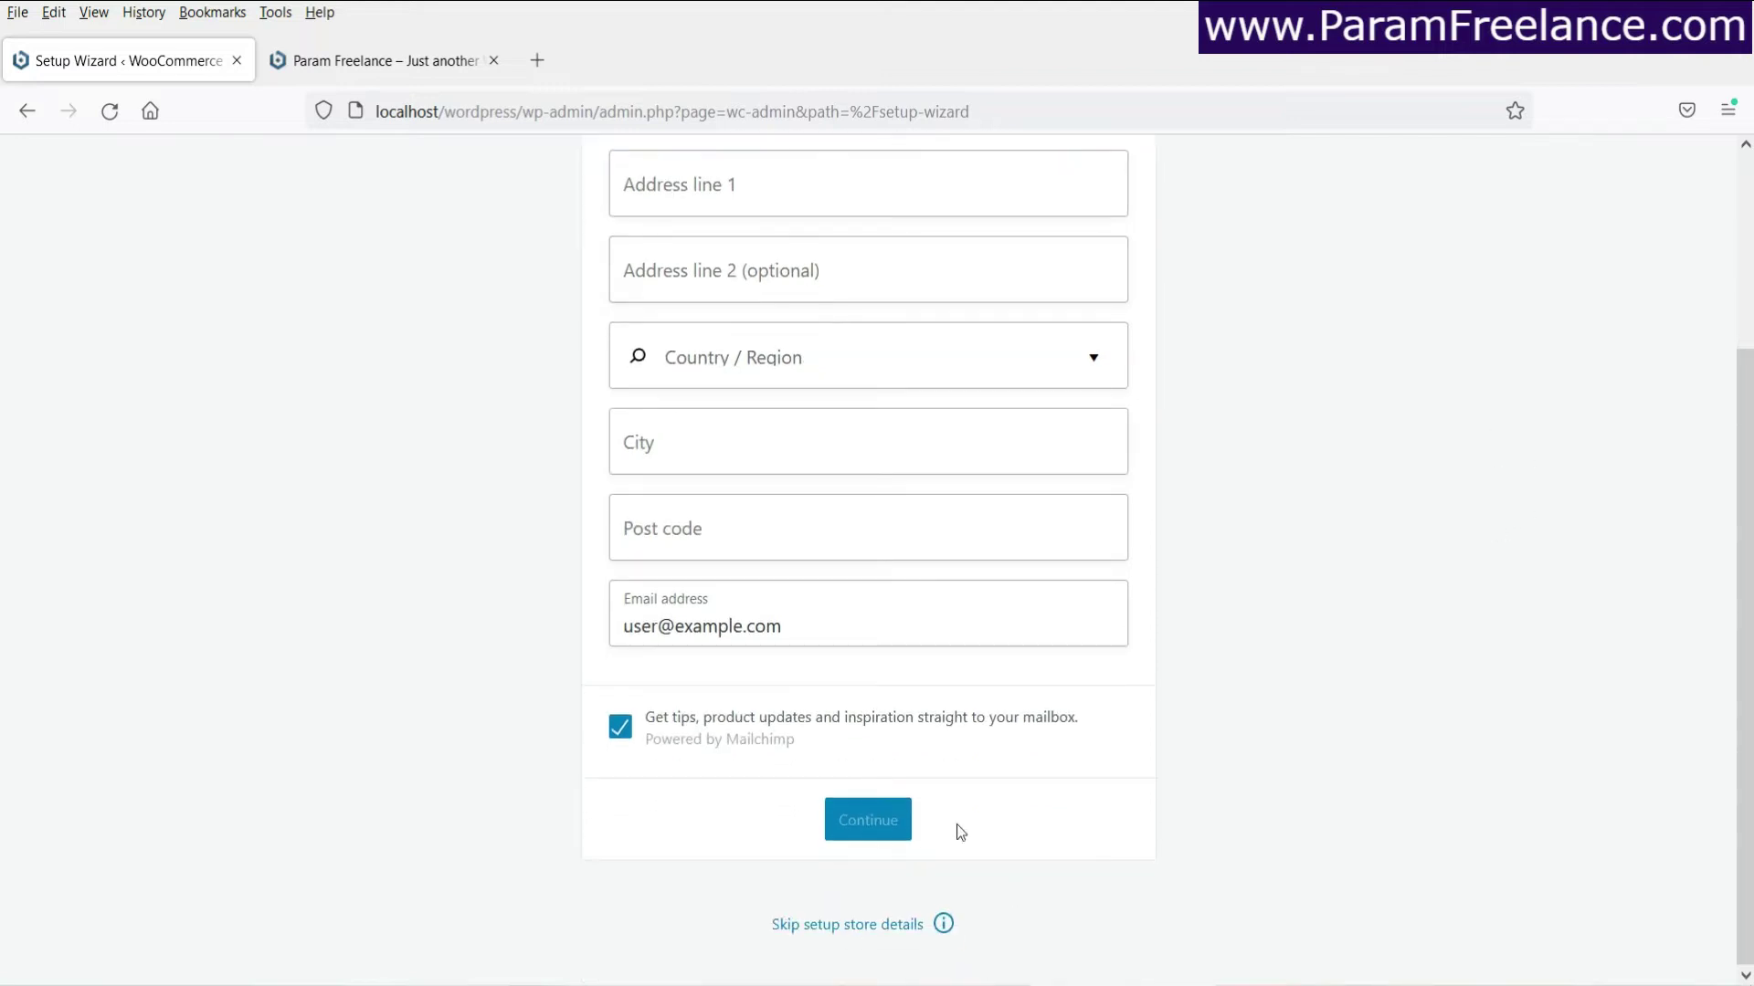
{"action": "scroll", "coordinate": [1389, 721], "scroll_direction": "up", "scroll_amount": 4}
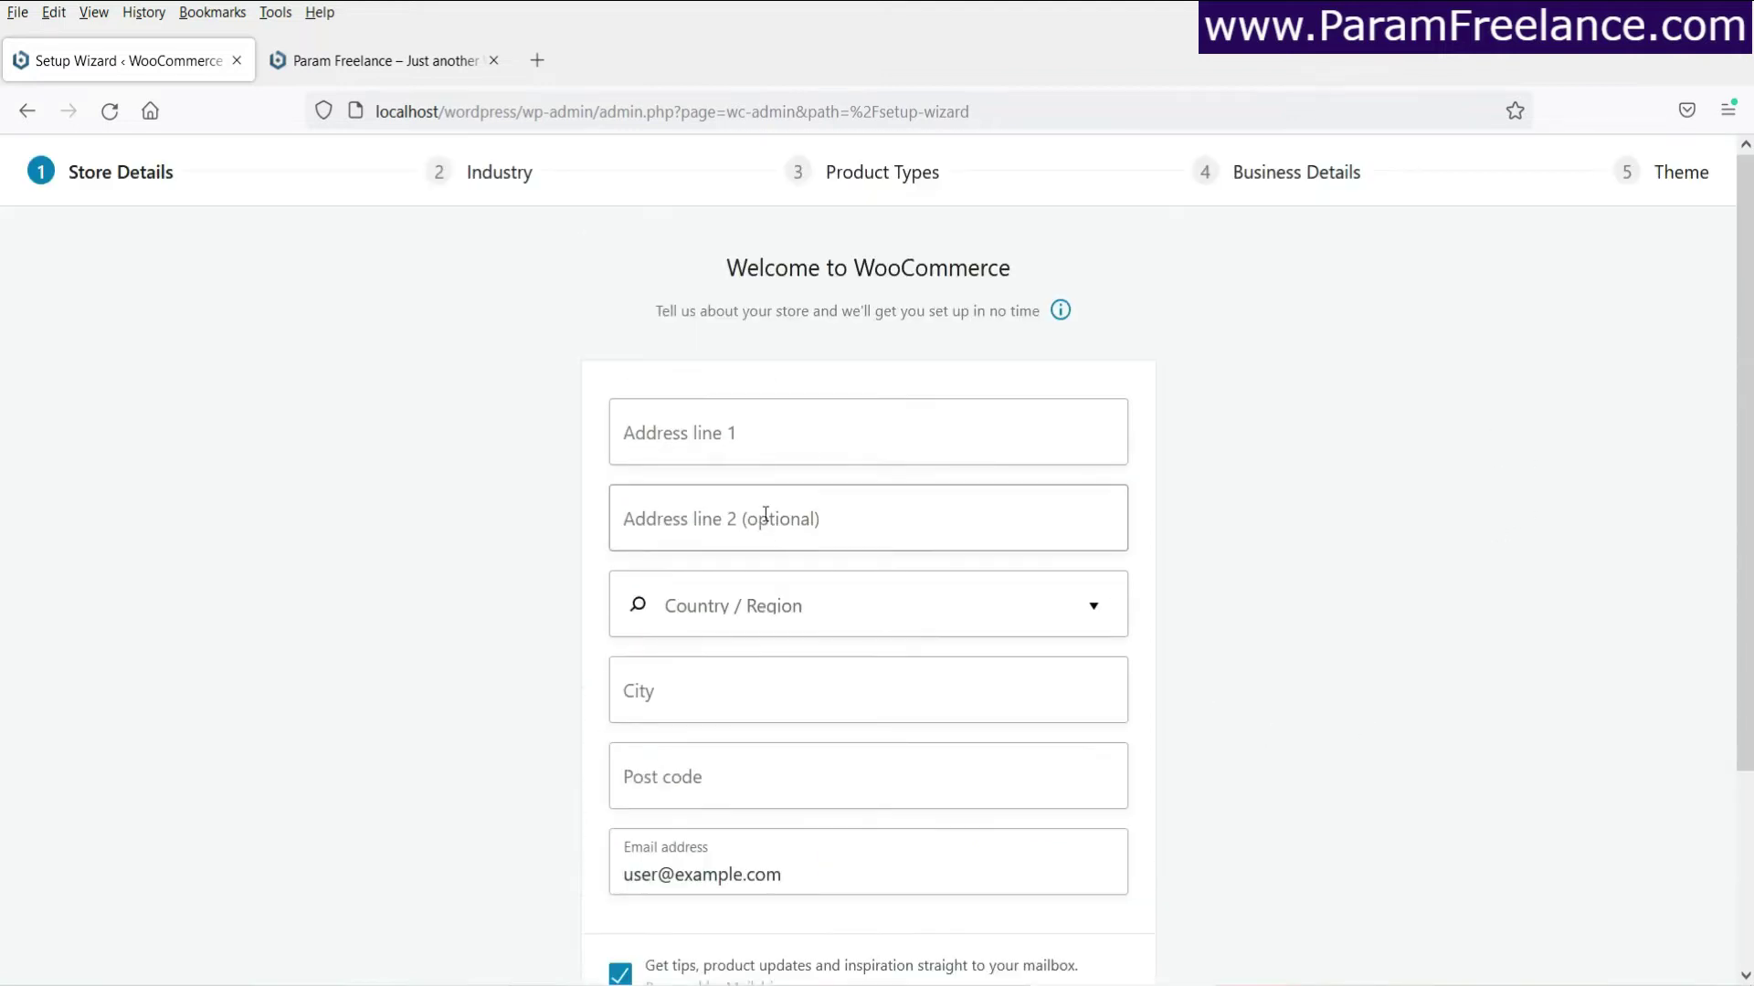
{"action": "left_click", "coordinate": [745, 442]}
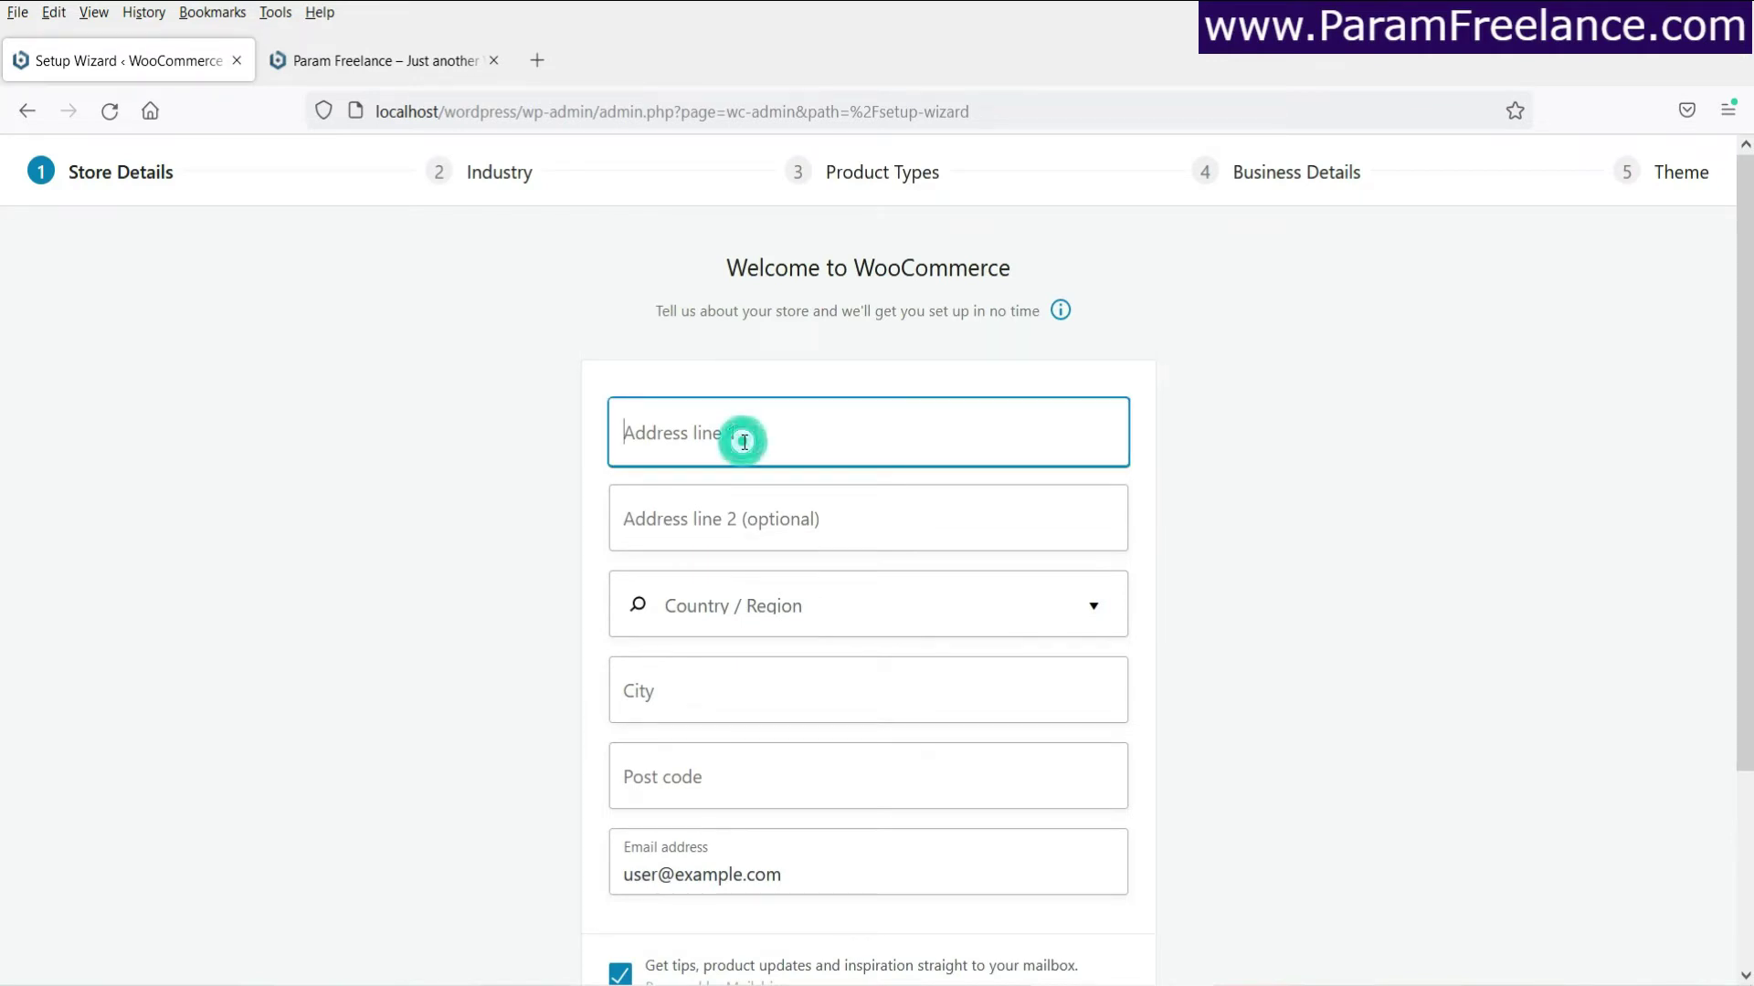
{"action": "type", "text": "123"}
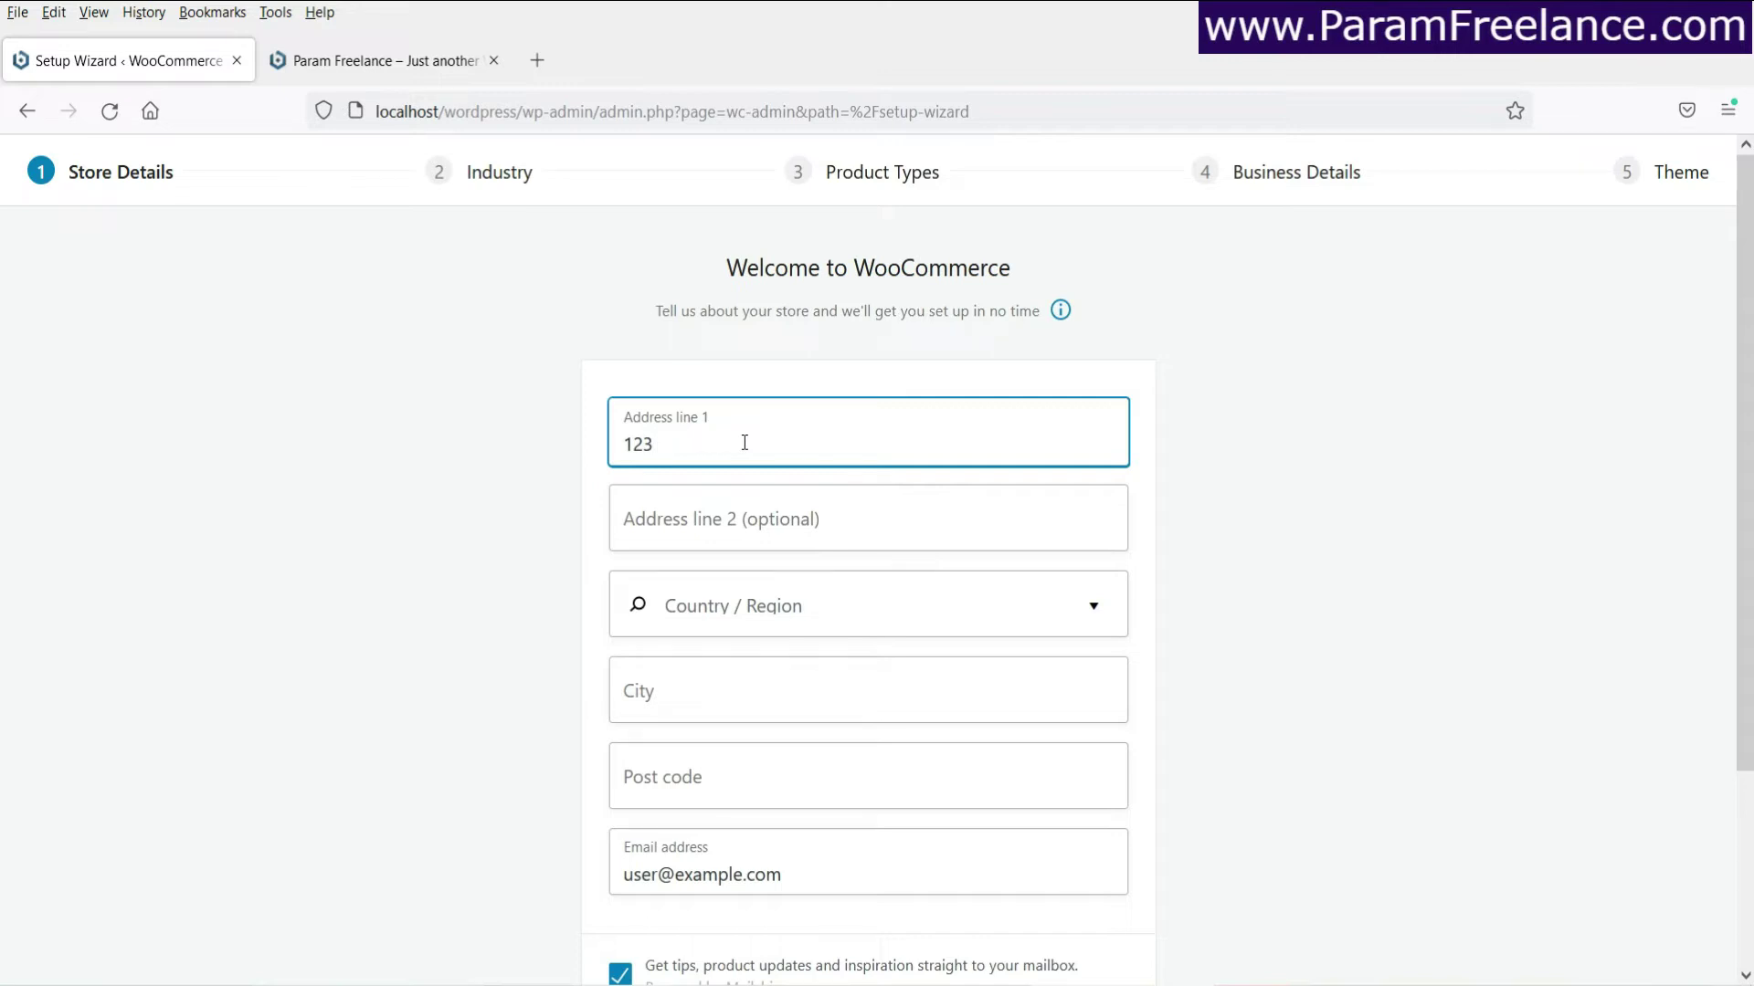
{"action": "type", "text": " parkview lane"}
Set the store's Country / Region to India — Maharashtra.
{"action": "left_click", "coordinate": [830, 618]}
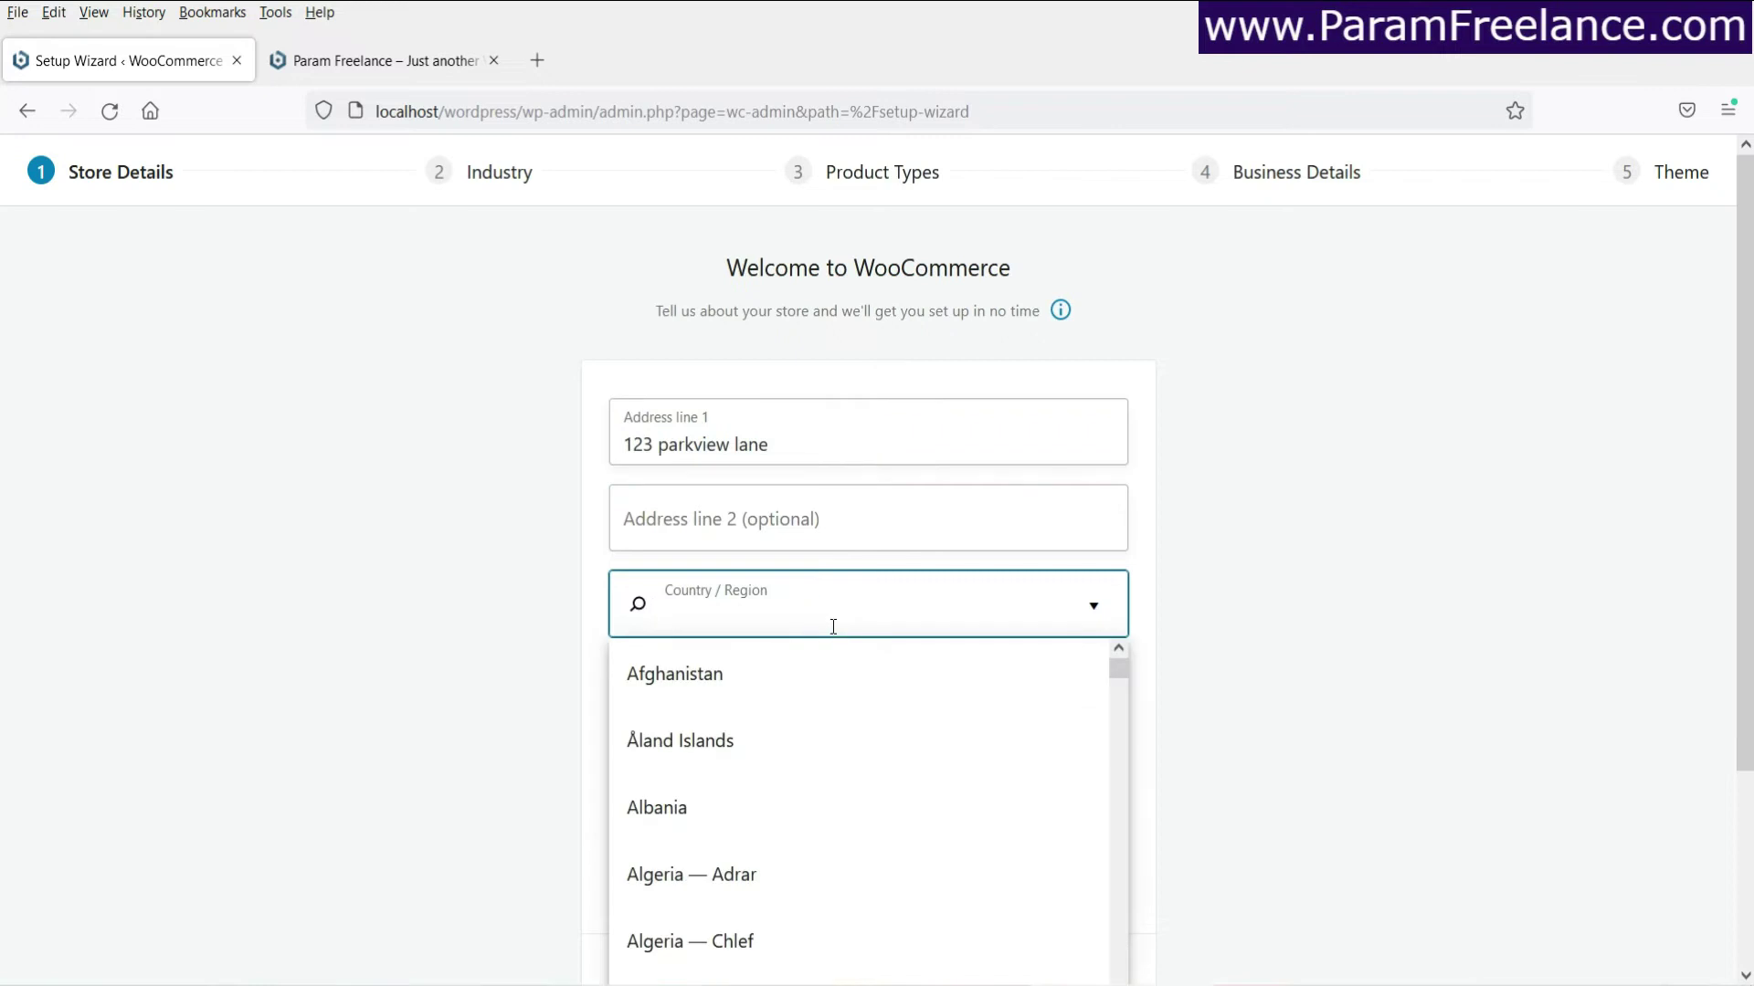
{"action": "type", "text": "India"}
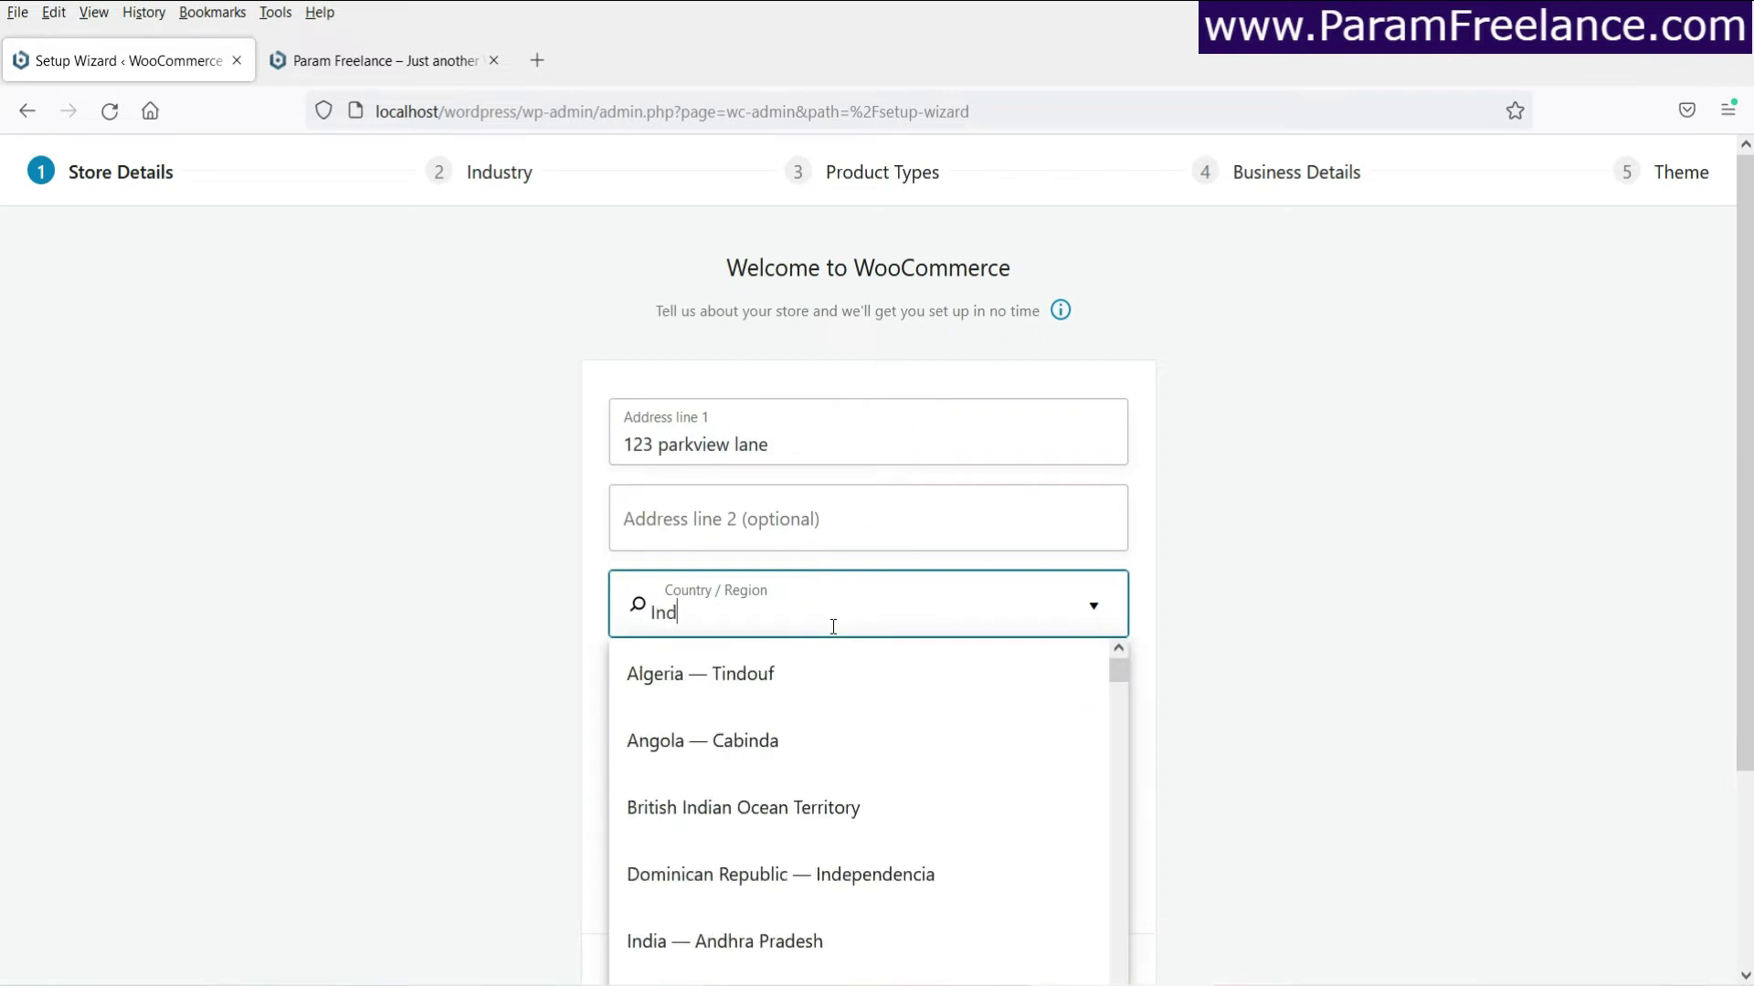
{"action": "left_click", "coordinate": [1295, 622]}
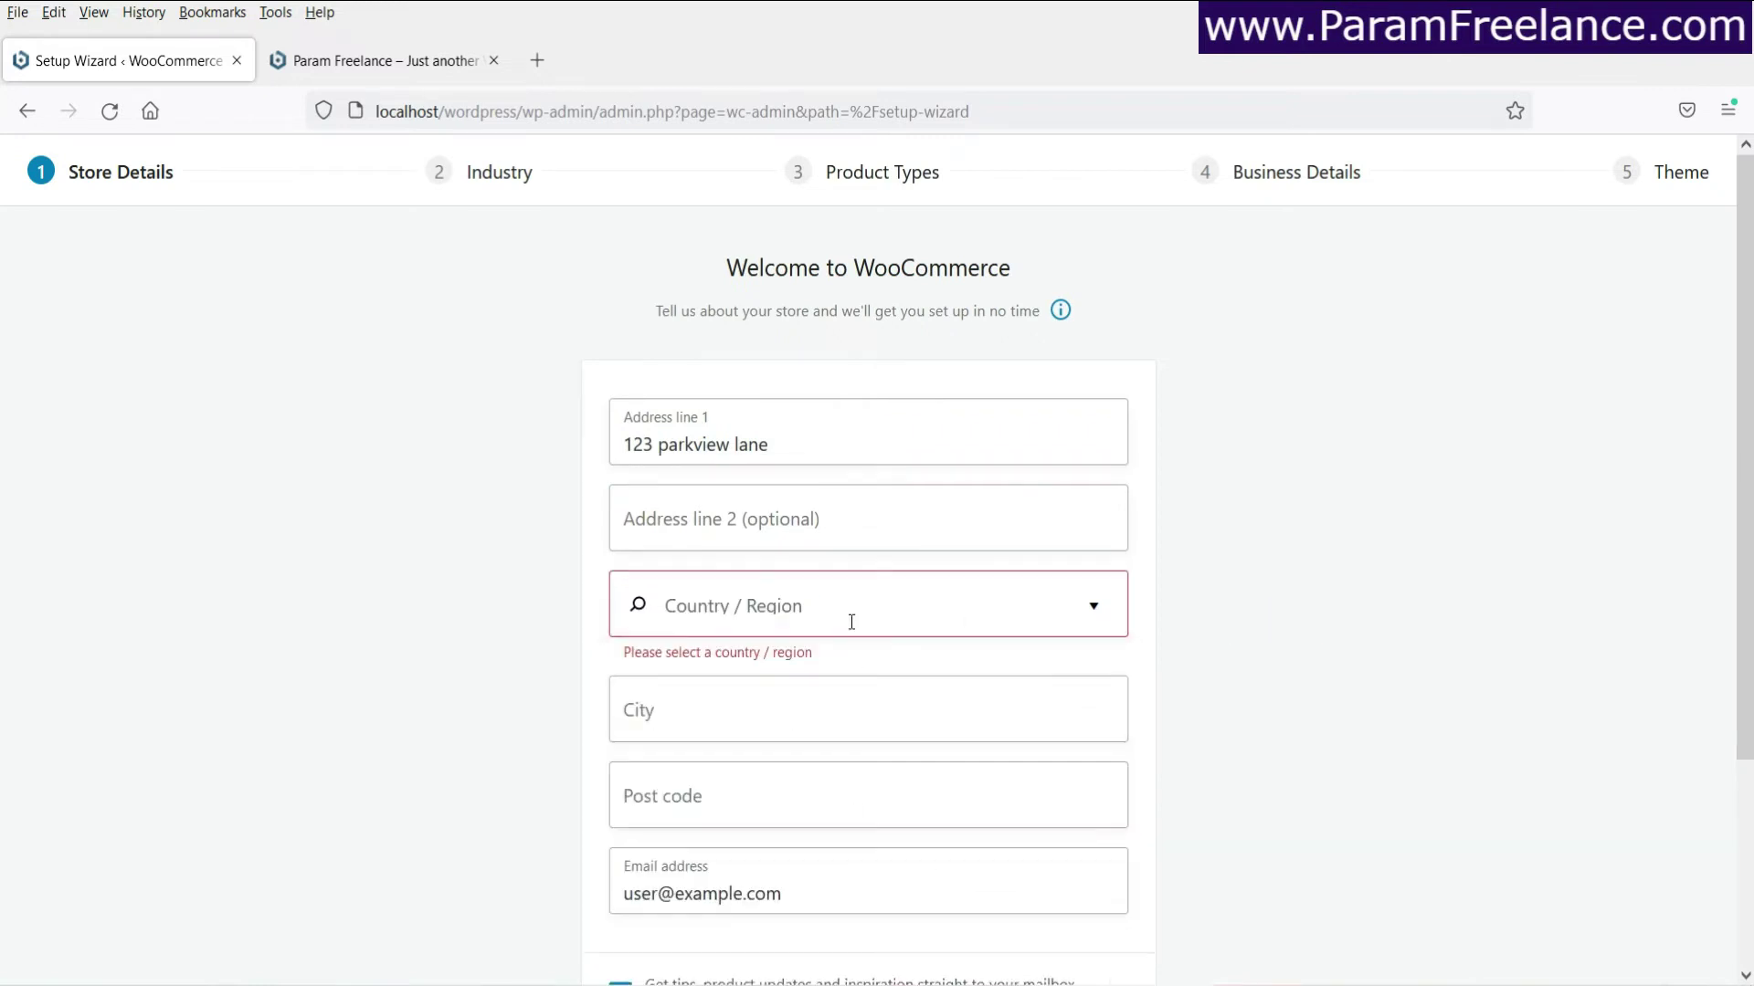
{"action": "left_click", "coordinate": [849, 618]}
{"action": "type", "text": "ind"}
{"action": "scroll", "coordinate": [767, 914], "scroll_direction": "down", "scroll_amount": 3}
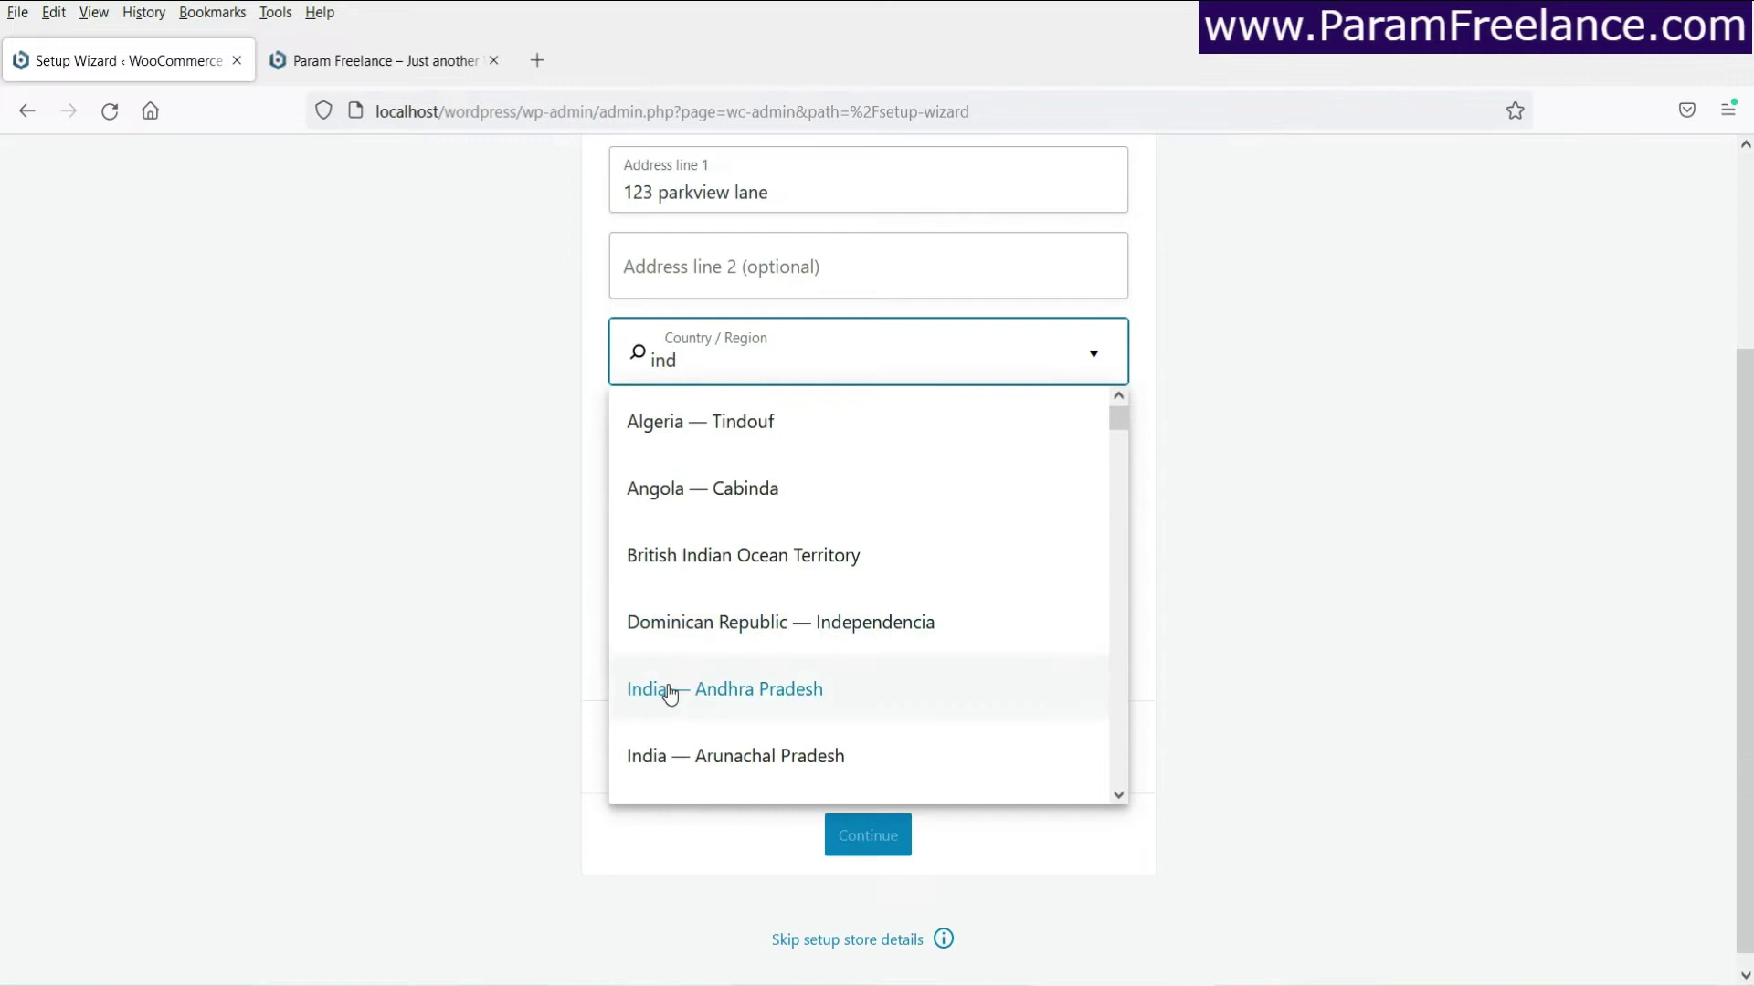
{"action": "scroll", "coordinate": [822, 630], "scroll_direction": "down", "scroll_amount": 3}
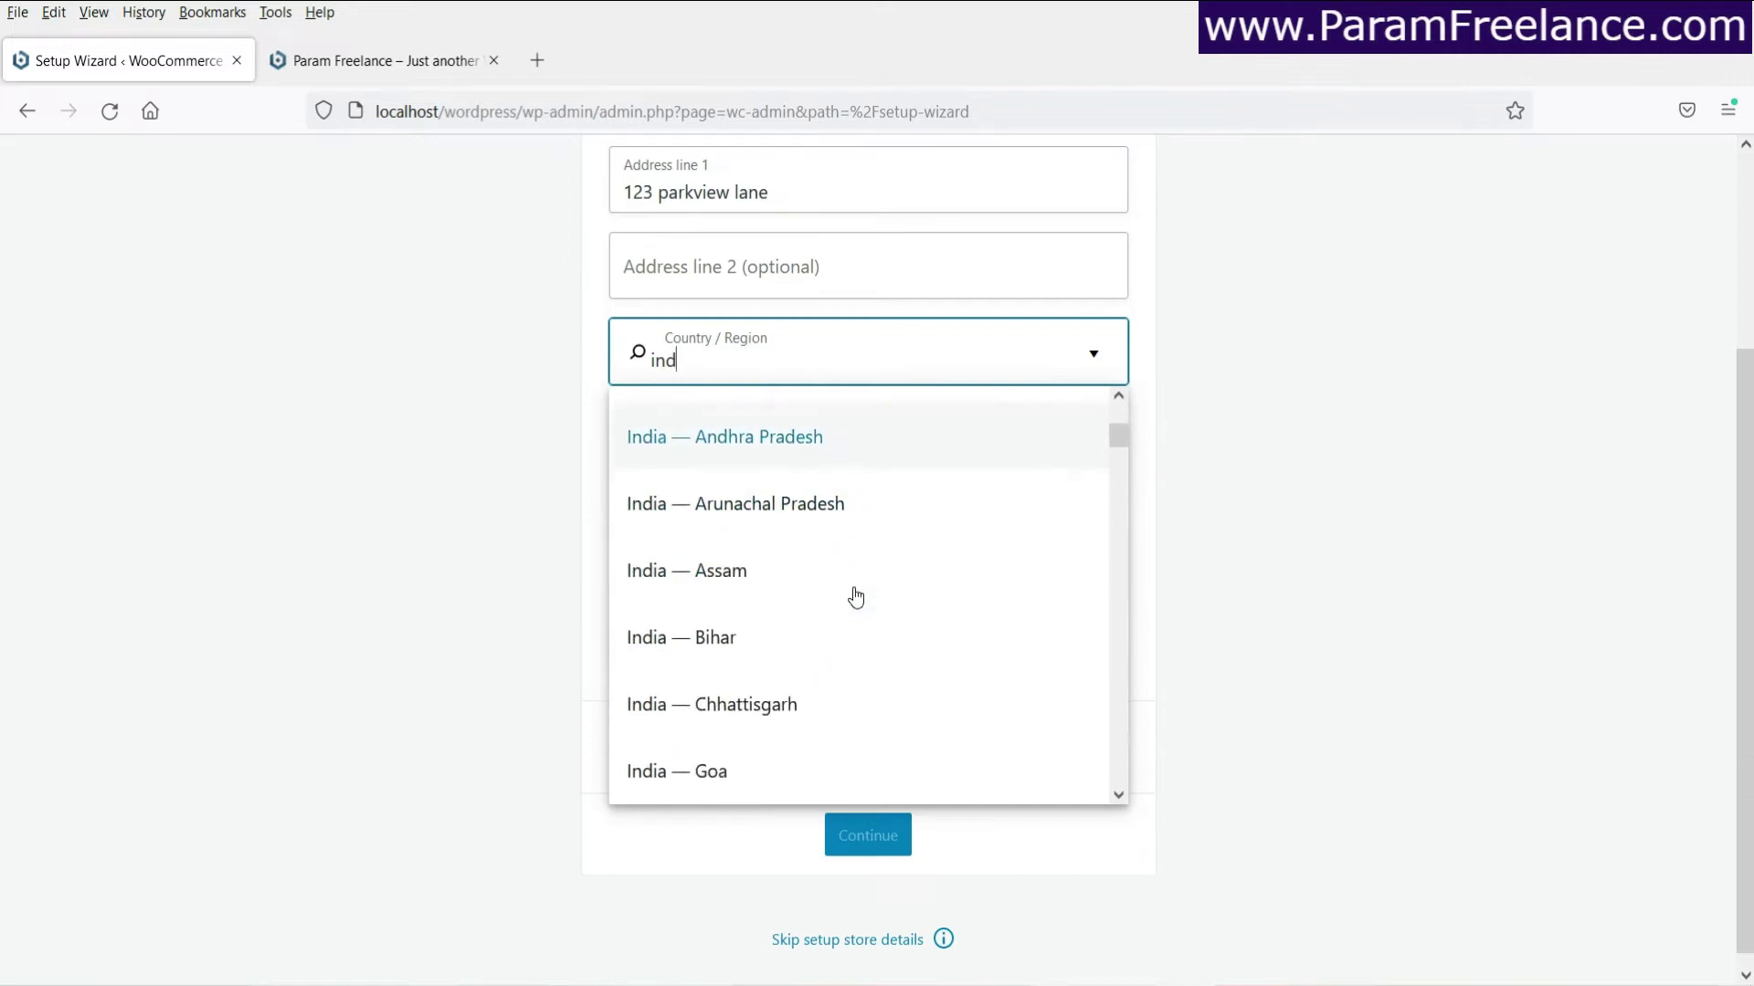
{"action": "scroll", "coordinate": [853, 595], "scroll_direction": "down", "scroll_amount": 3}
{"action": "scroll", "coordinate": [855, 597], "scroll_direction": "down", "scroll_amount": 3}
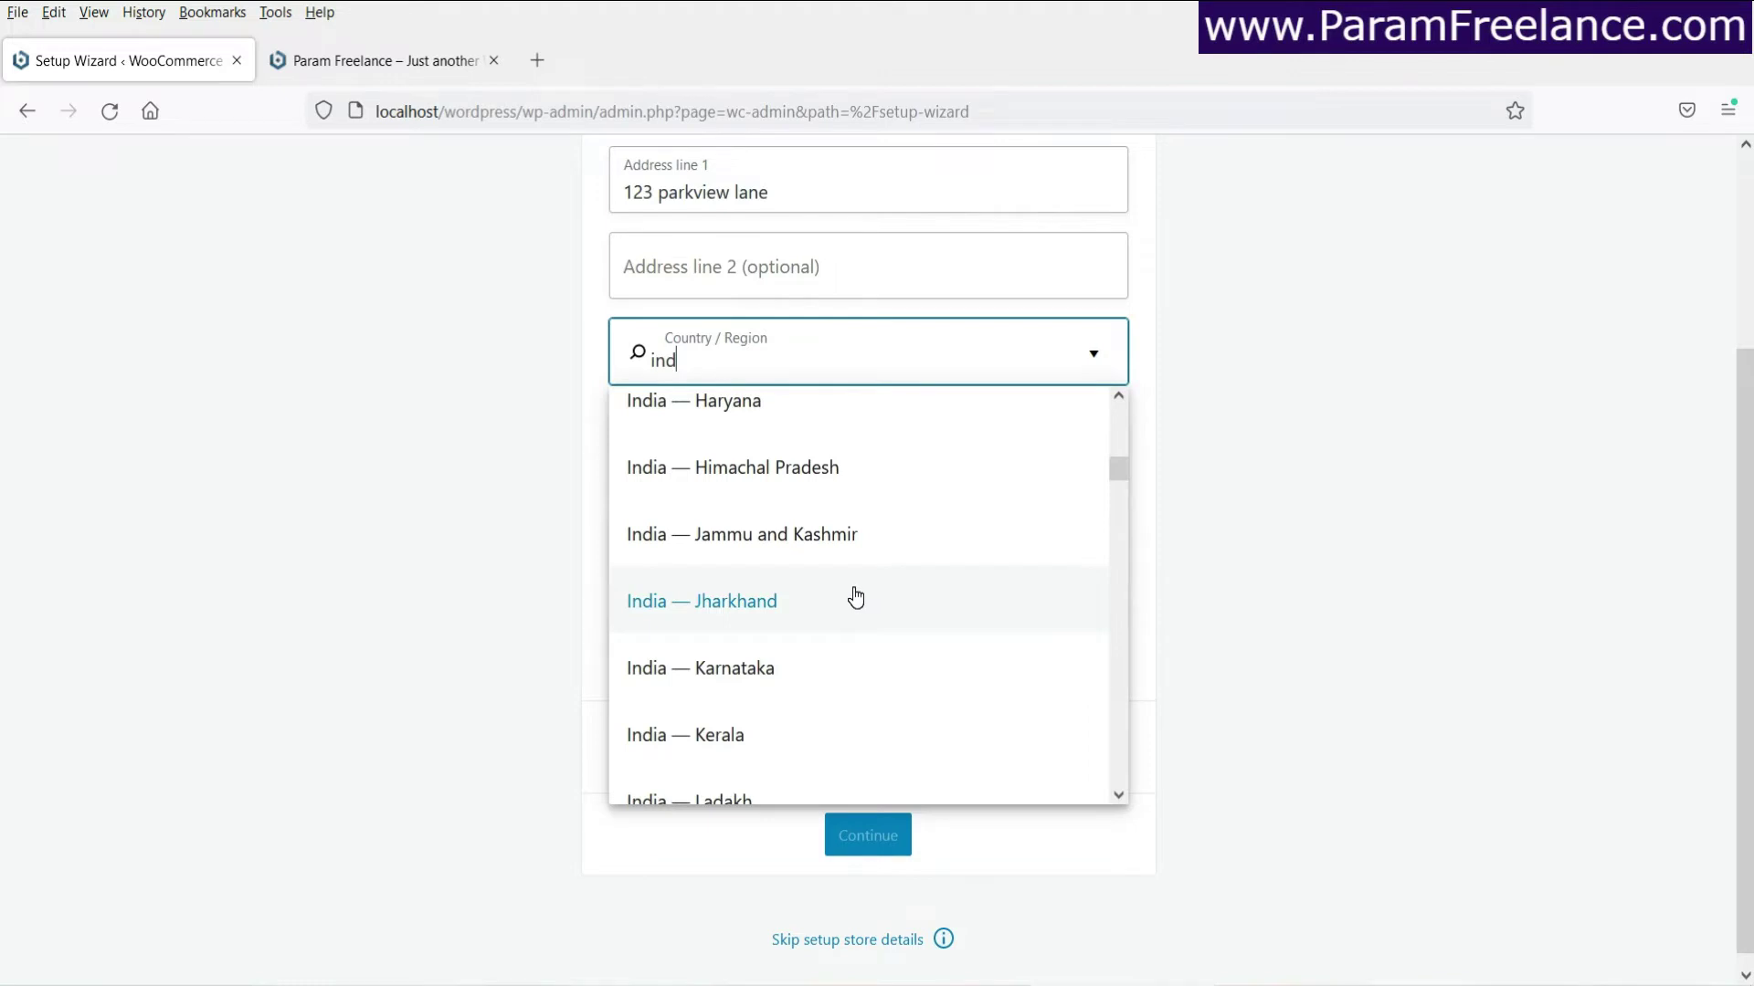
{"action": "scroll", "coordinate": [853, 595], "scroll_direction": "down", "scroll_amount": 3}
{"action": "left_click", "coordinate": [856, 677]}
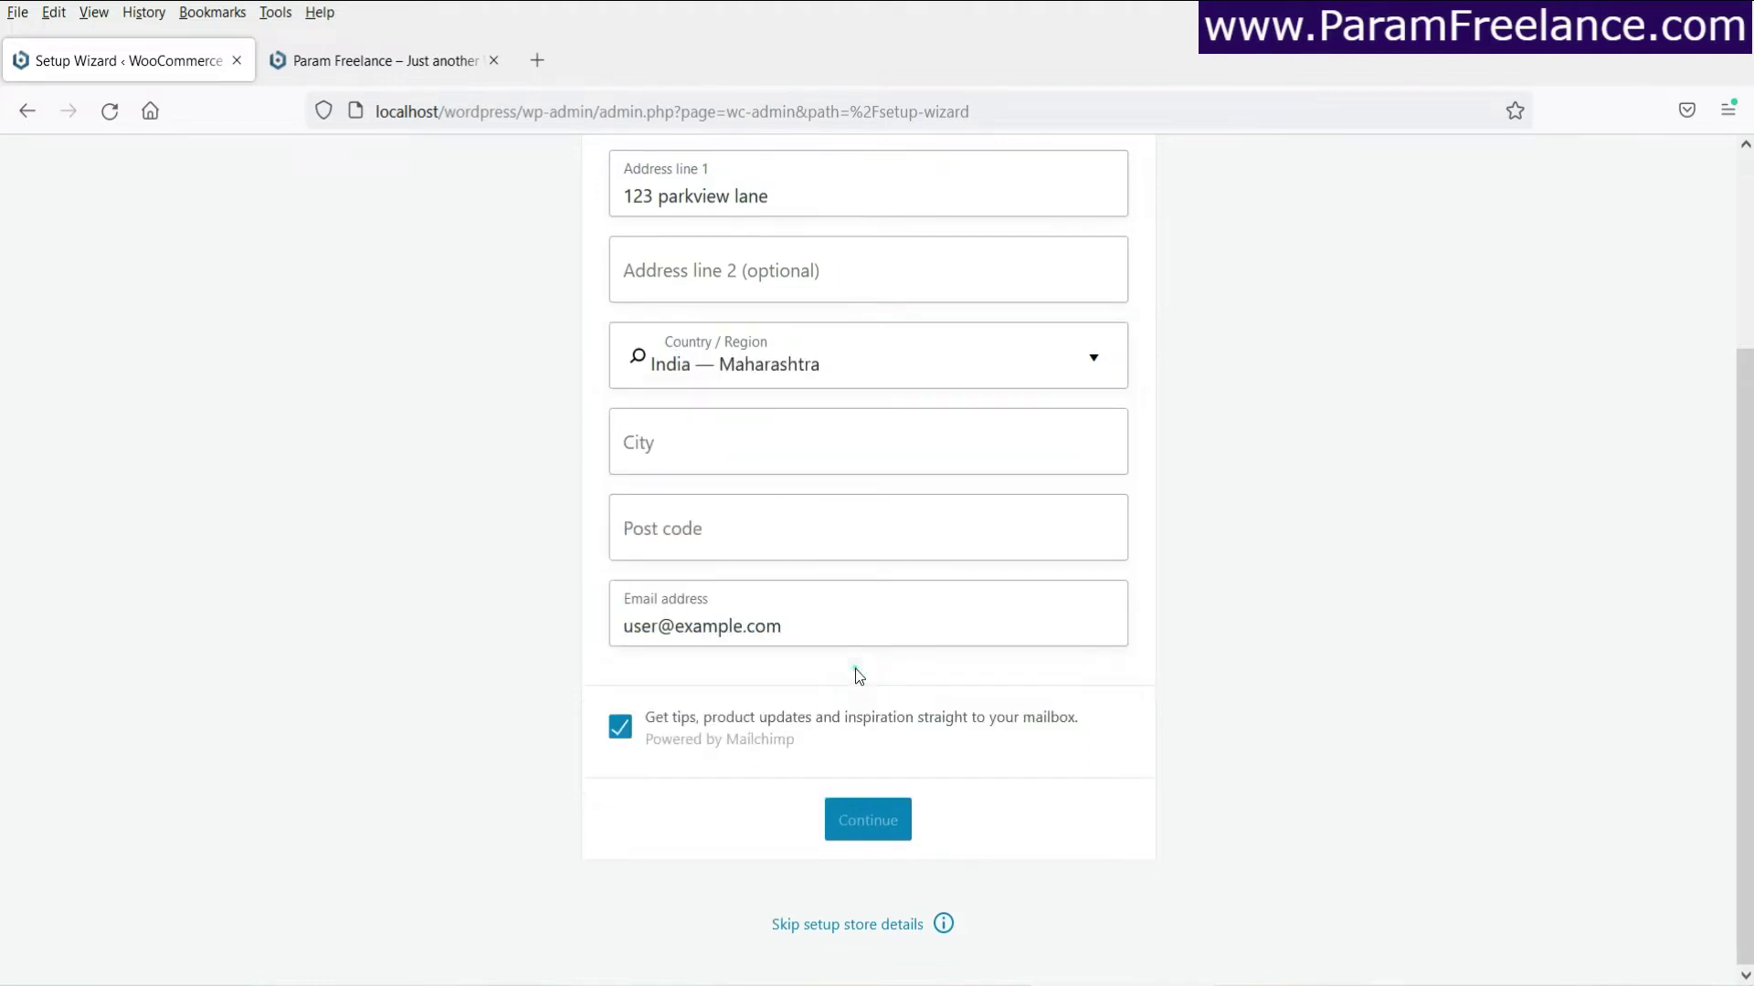
Enter city Pune and post code 411060, then submit the store details.
{"action": "left_click", "coordinate": [686, 449]}
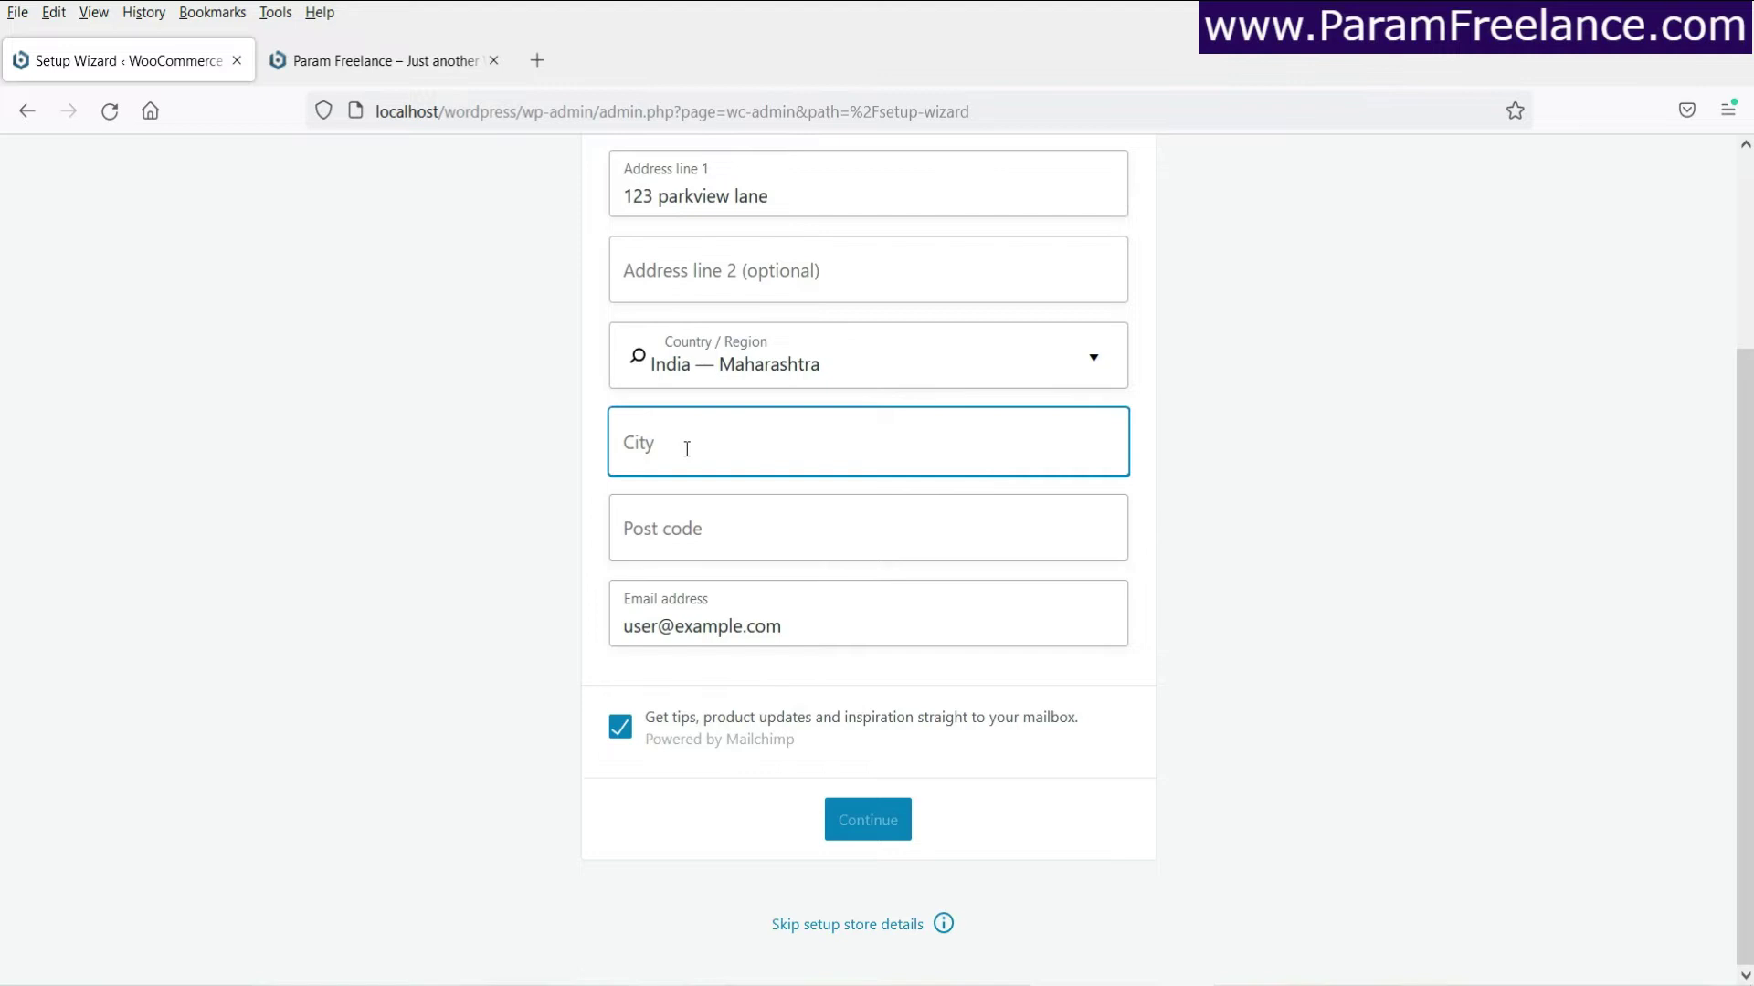
{"action": "type", "text": "Pune"}
{"action": "left_click", "coordinate": [722, 509]}
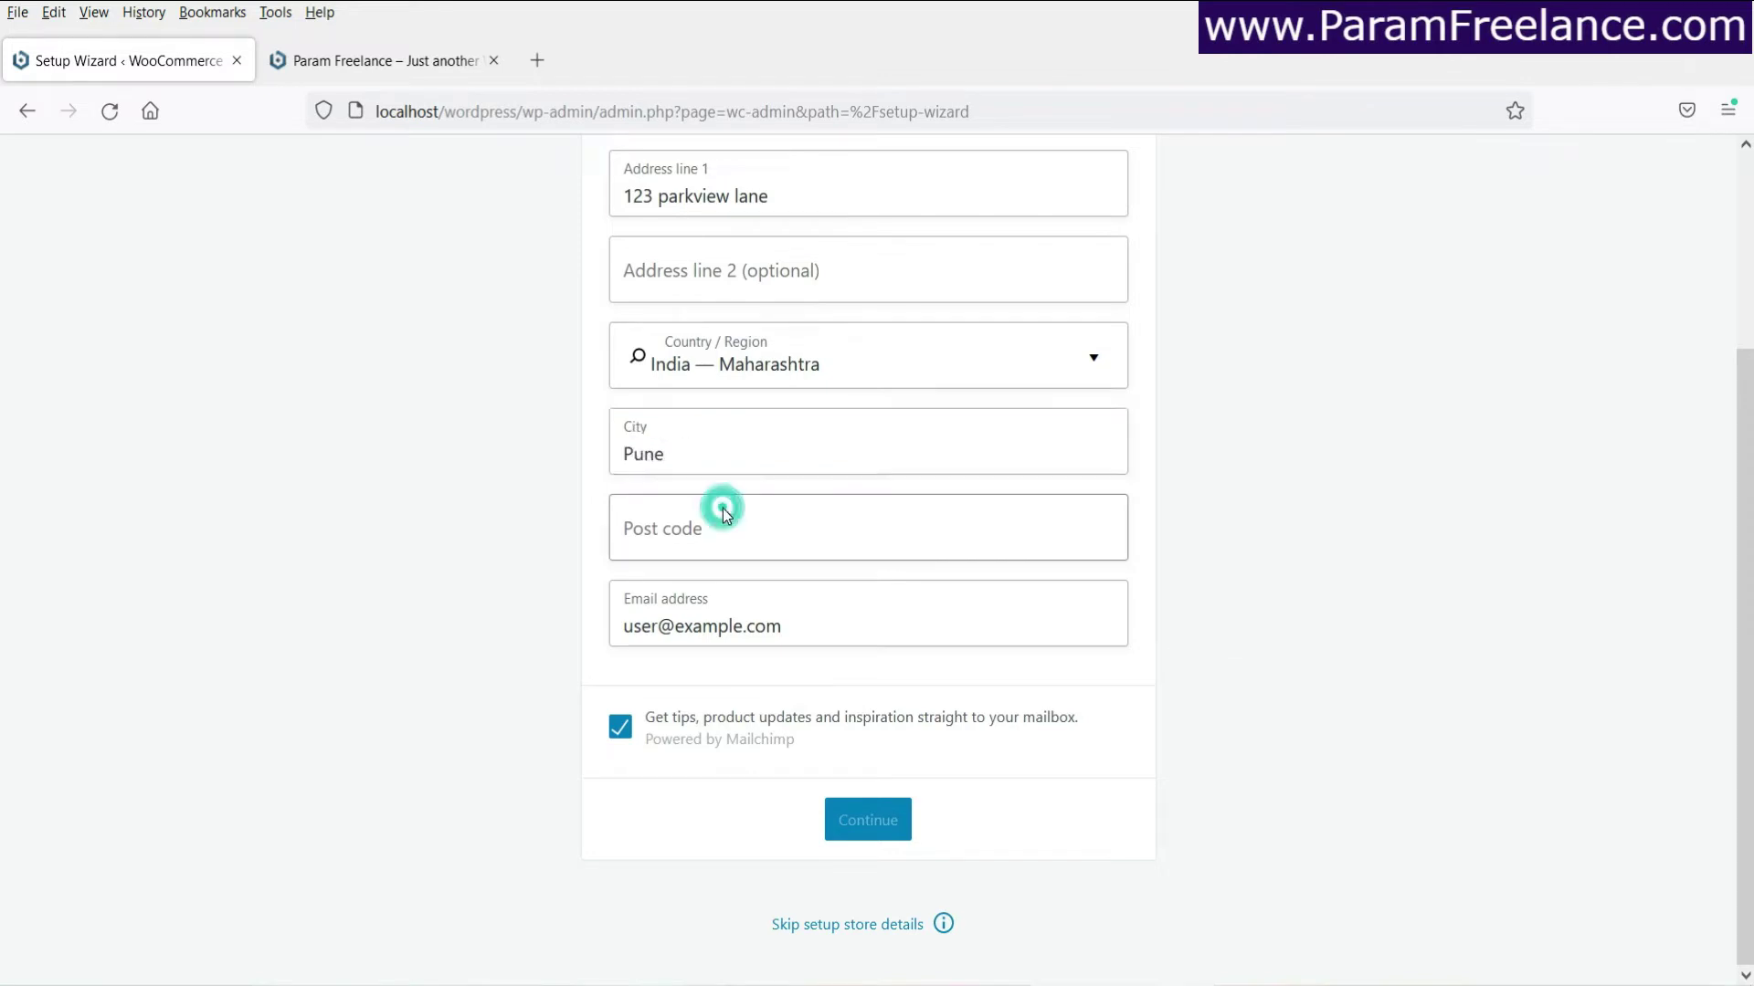
{"action": "type", "text": "411060"}
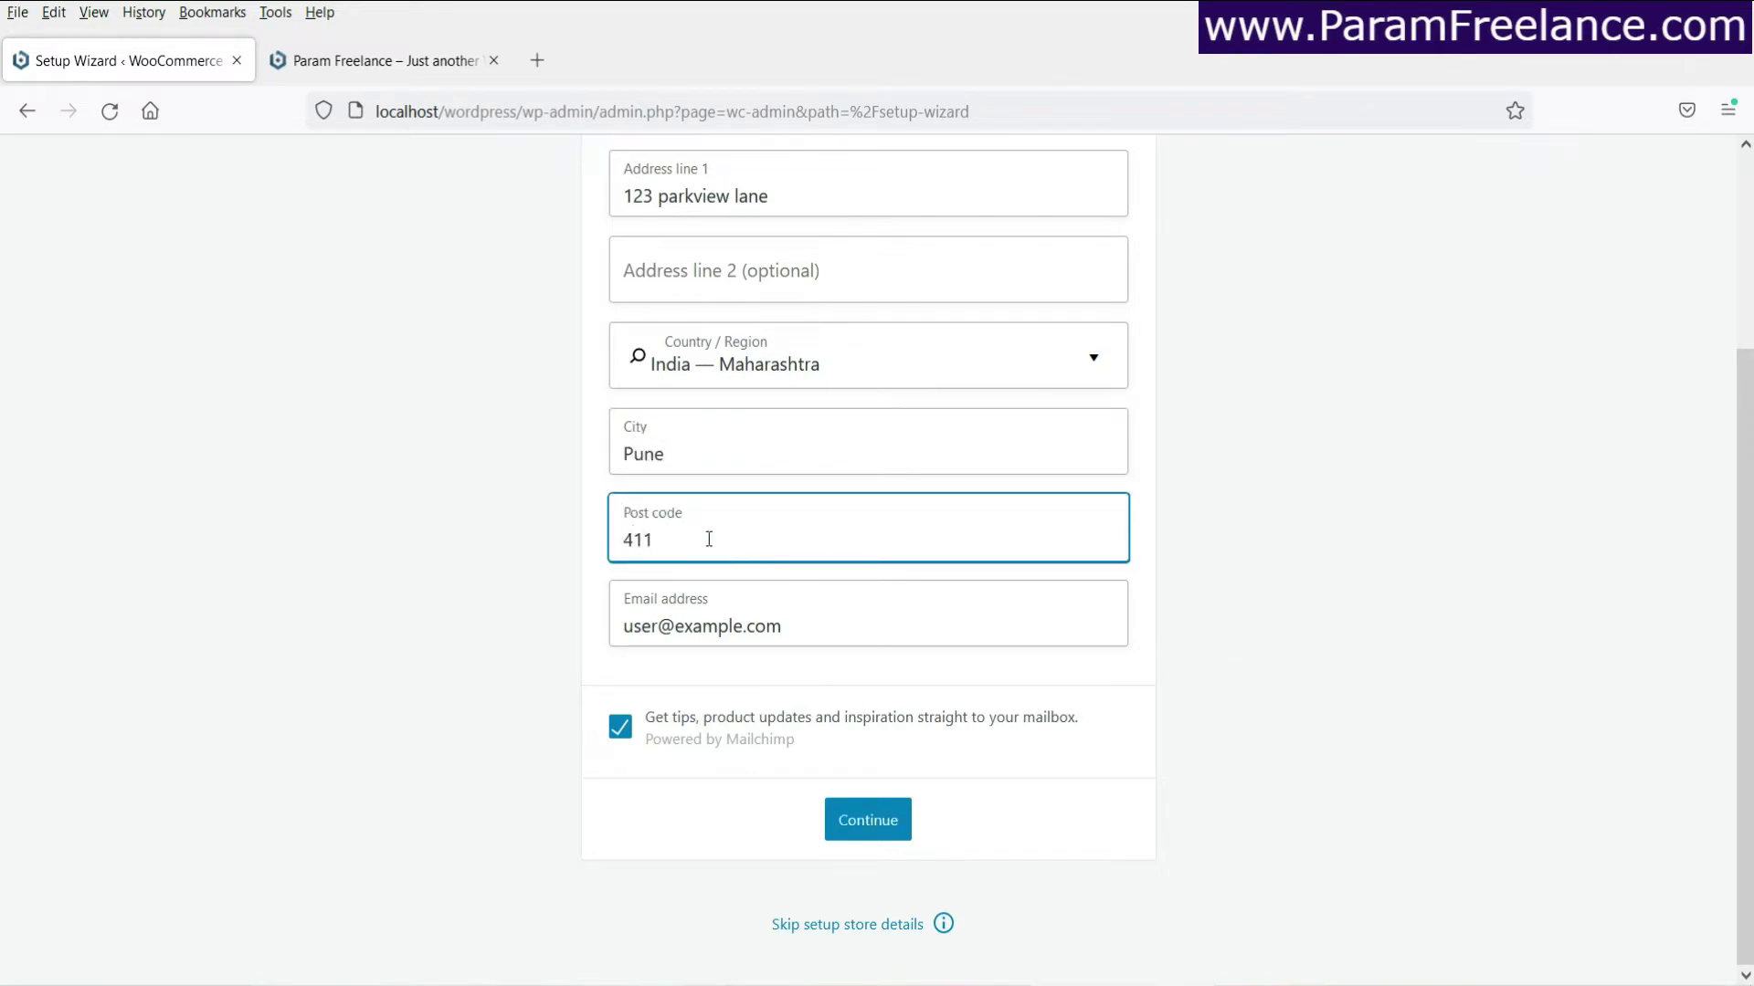
{"action": "left_click", "coordinate": [756, 626]}
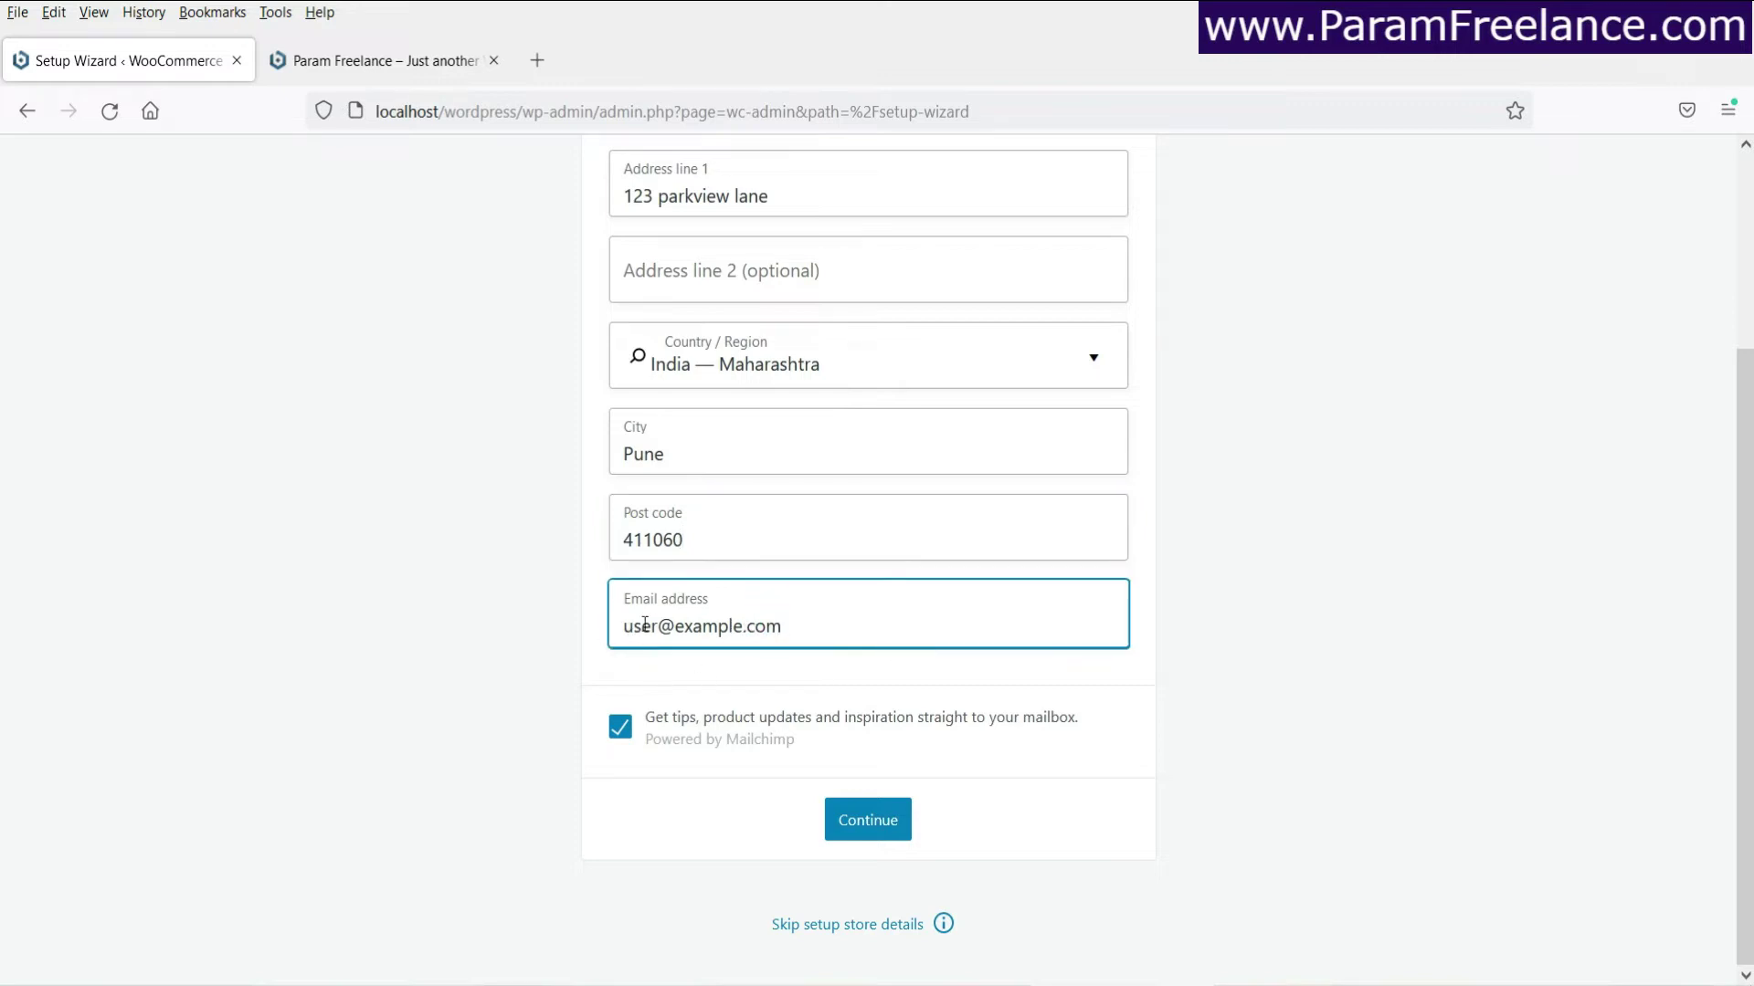
{"action": "left_click", "coordinate": [867, 820]}
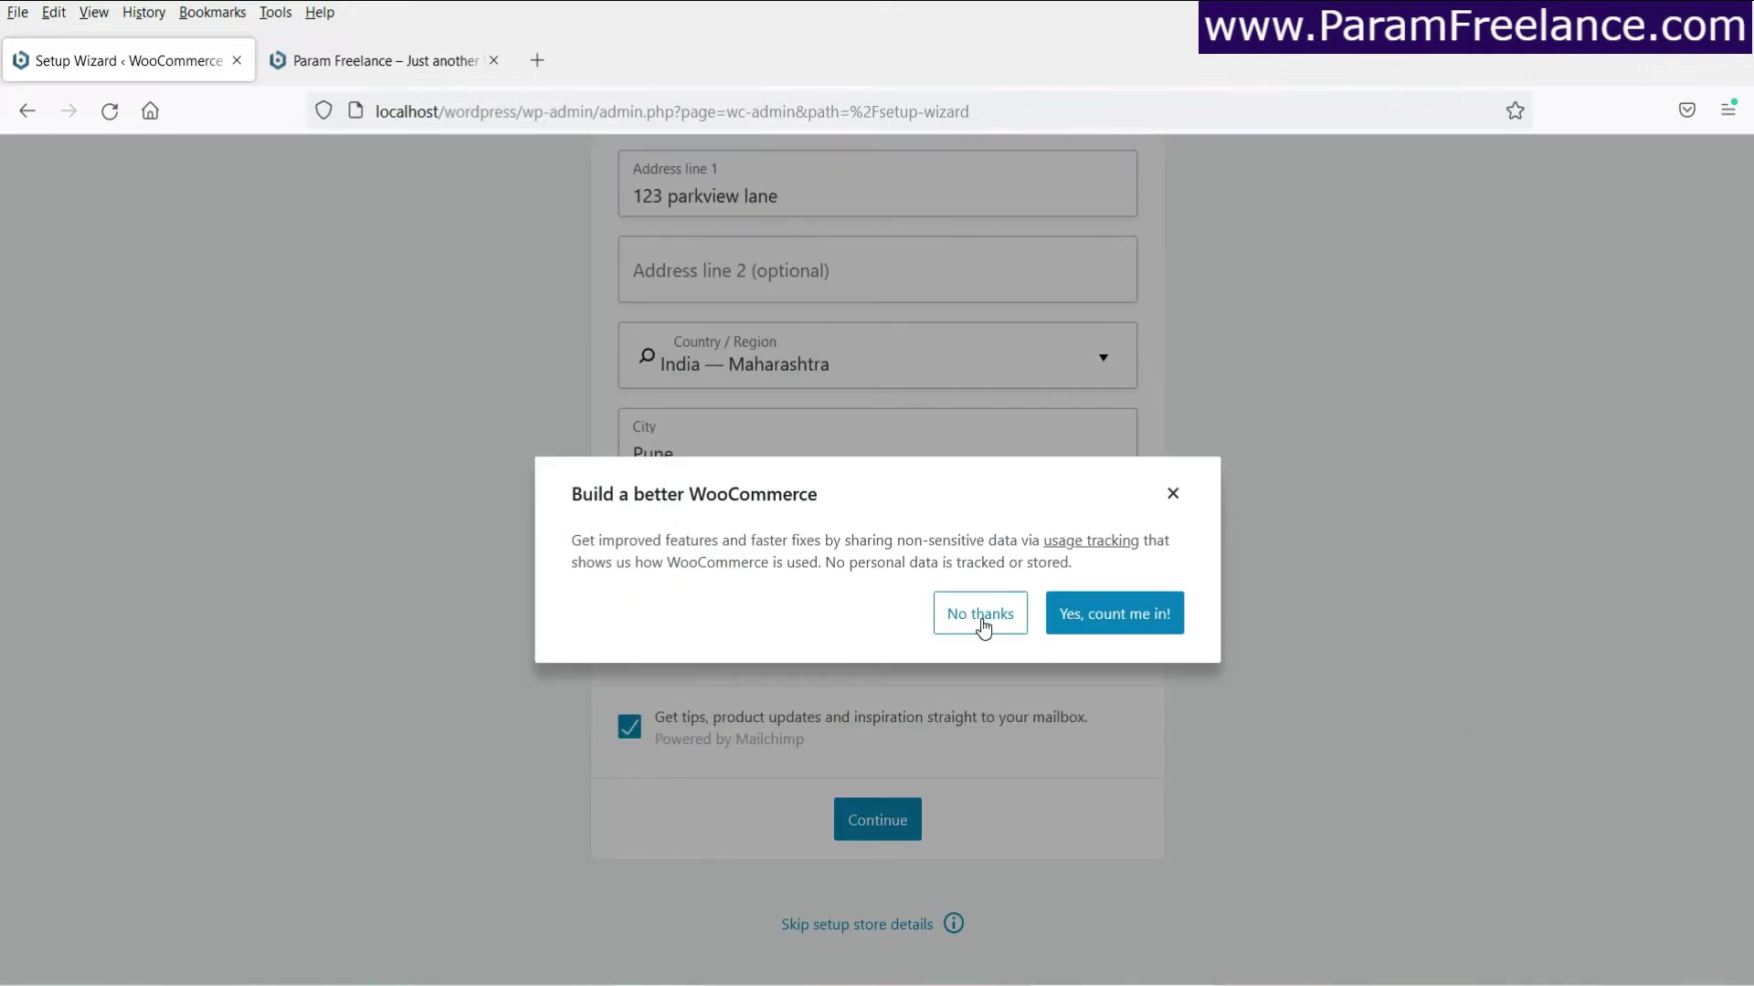
Decline usage tracking and choose Education and learning as the store's industry.
{"action": "left_click", "coordinate": [982, 626]}
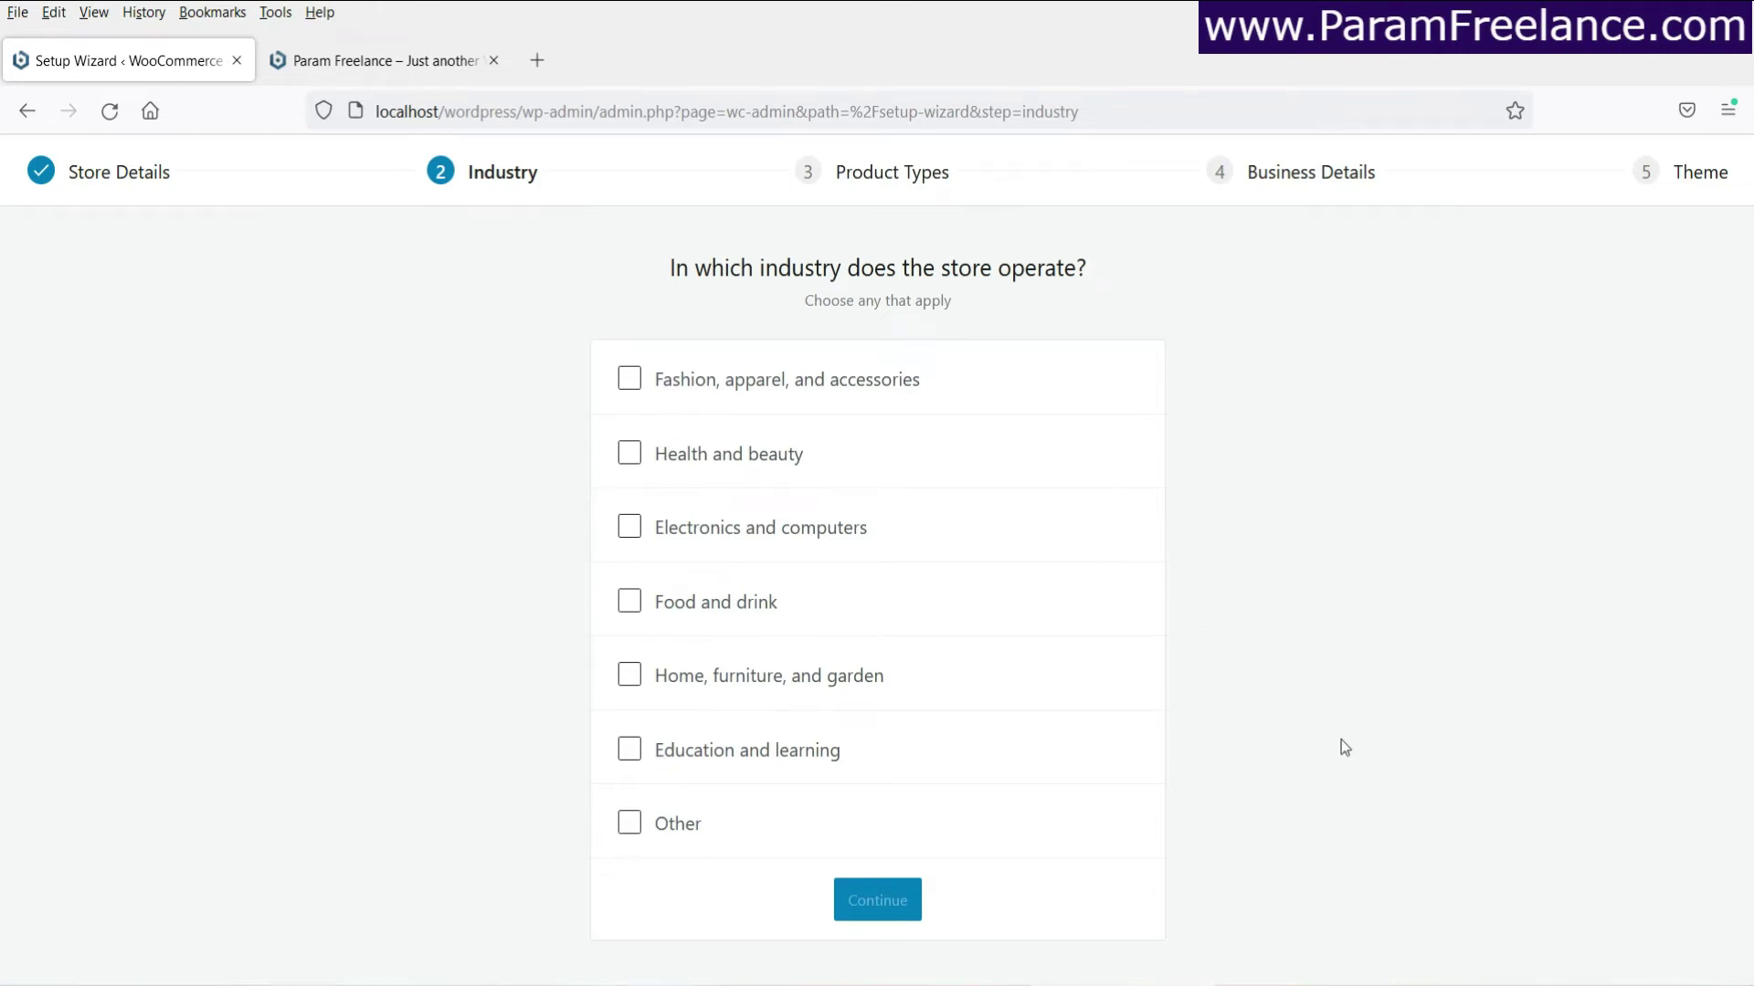
{"action": "left_click", "coordinate": [632, 754]}
{"action": "left_click", "coordinate": [869, 905]}
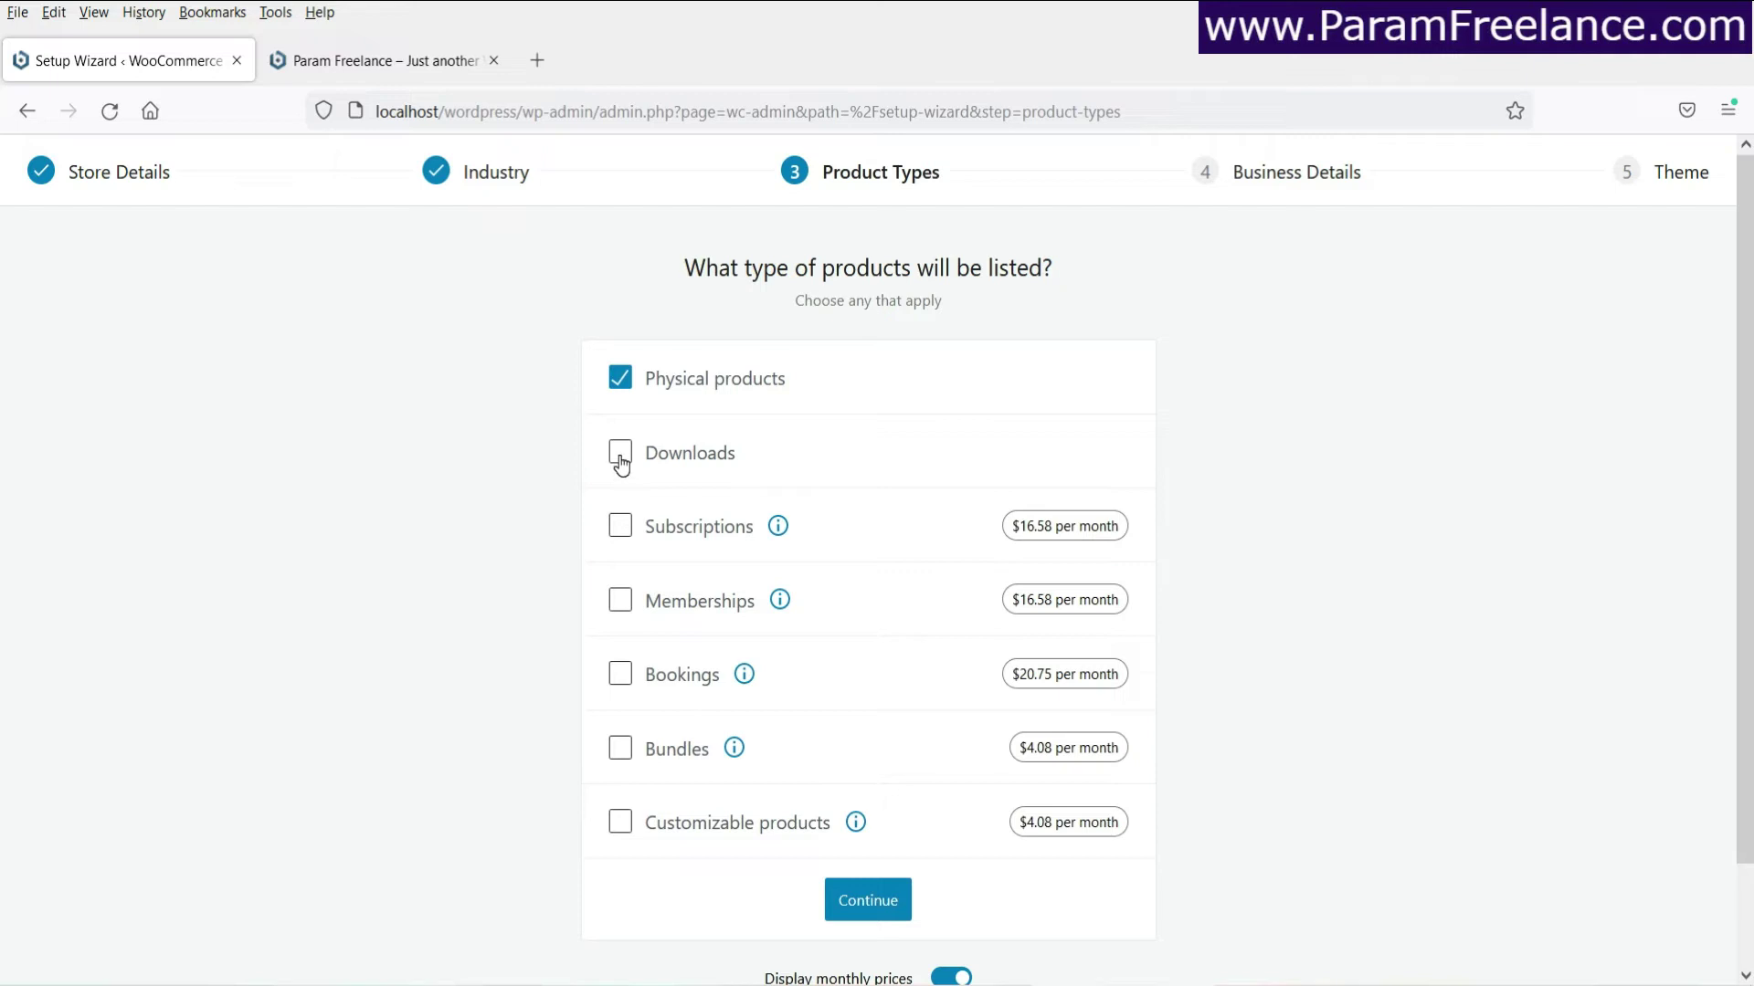
Choose Physical products and Downloads as product types, leaving Subscriptions unchecked.
{"action": "left_click", "coordinate": [620, 461]}
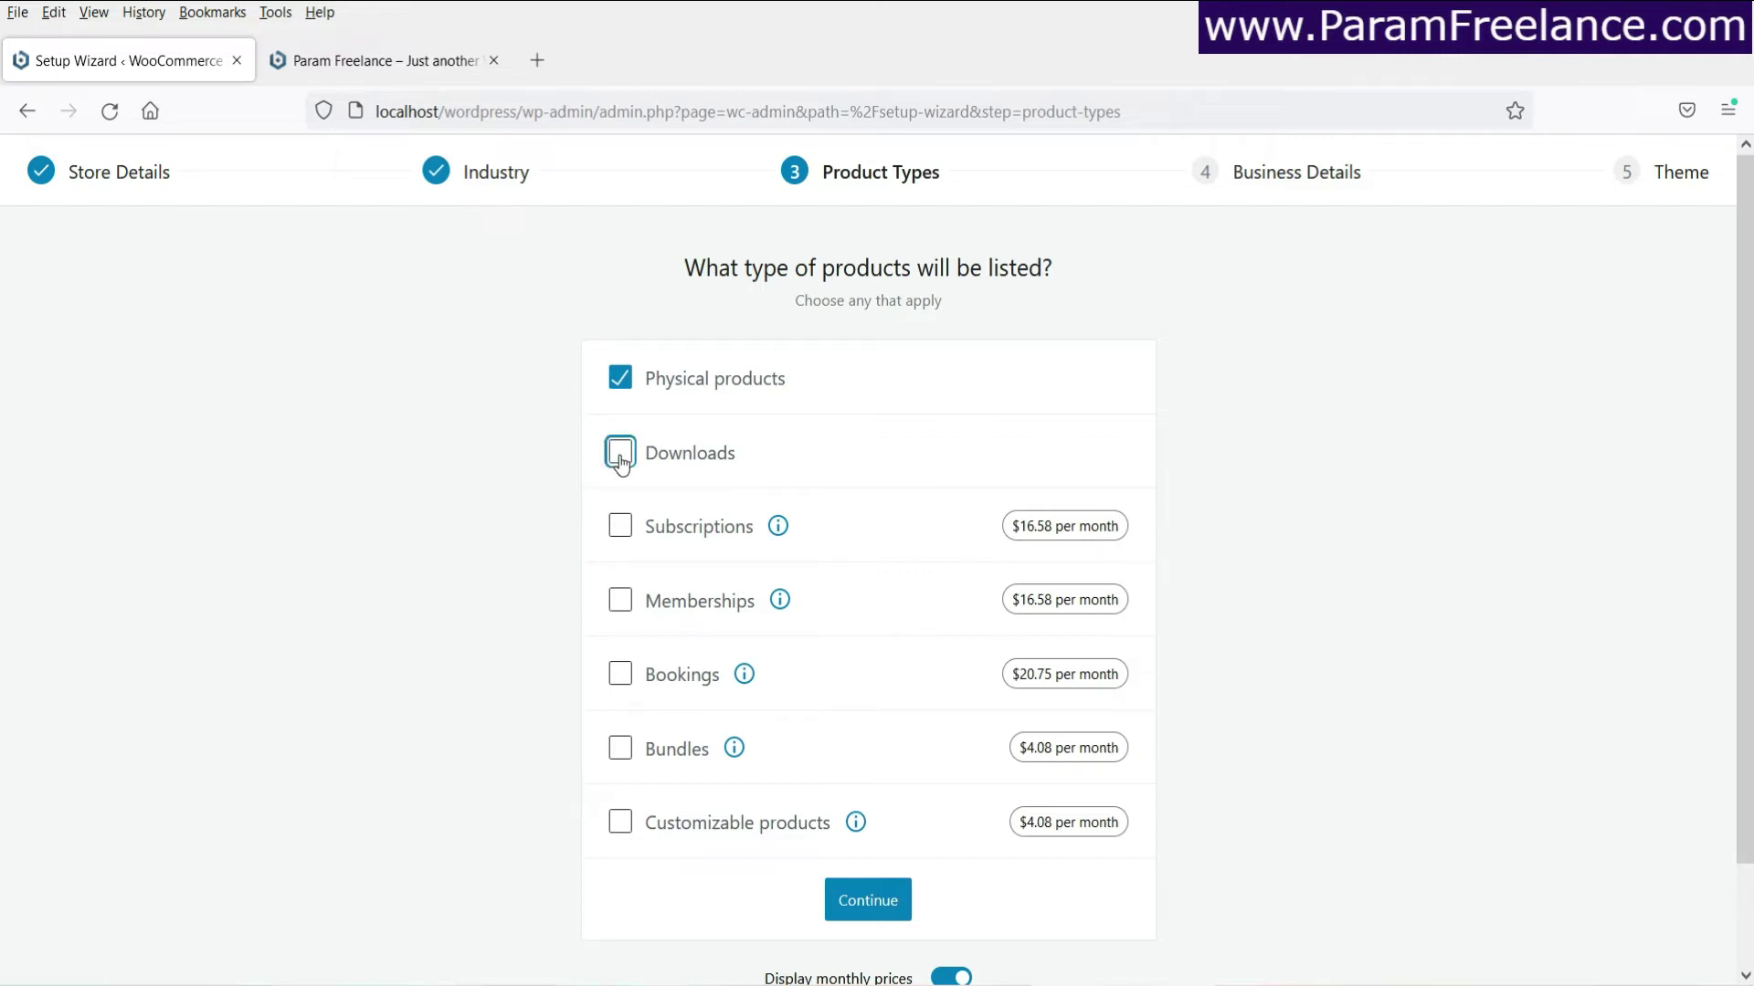
{"action": "left_click", "coordinate": [622, 528]}
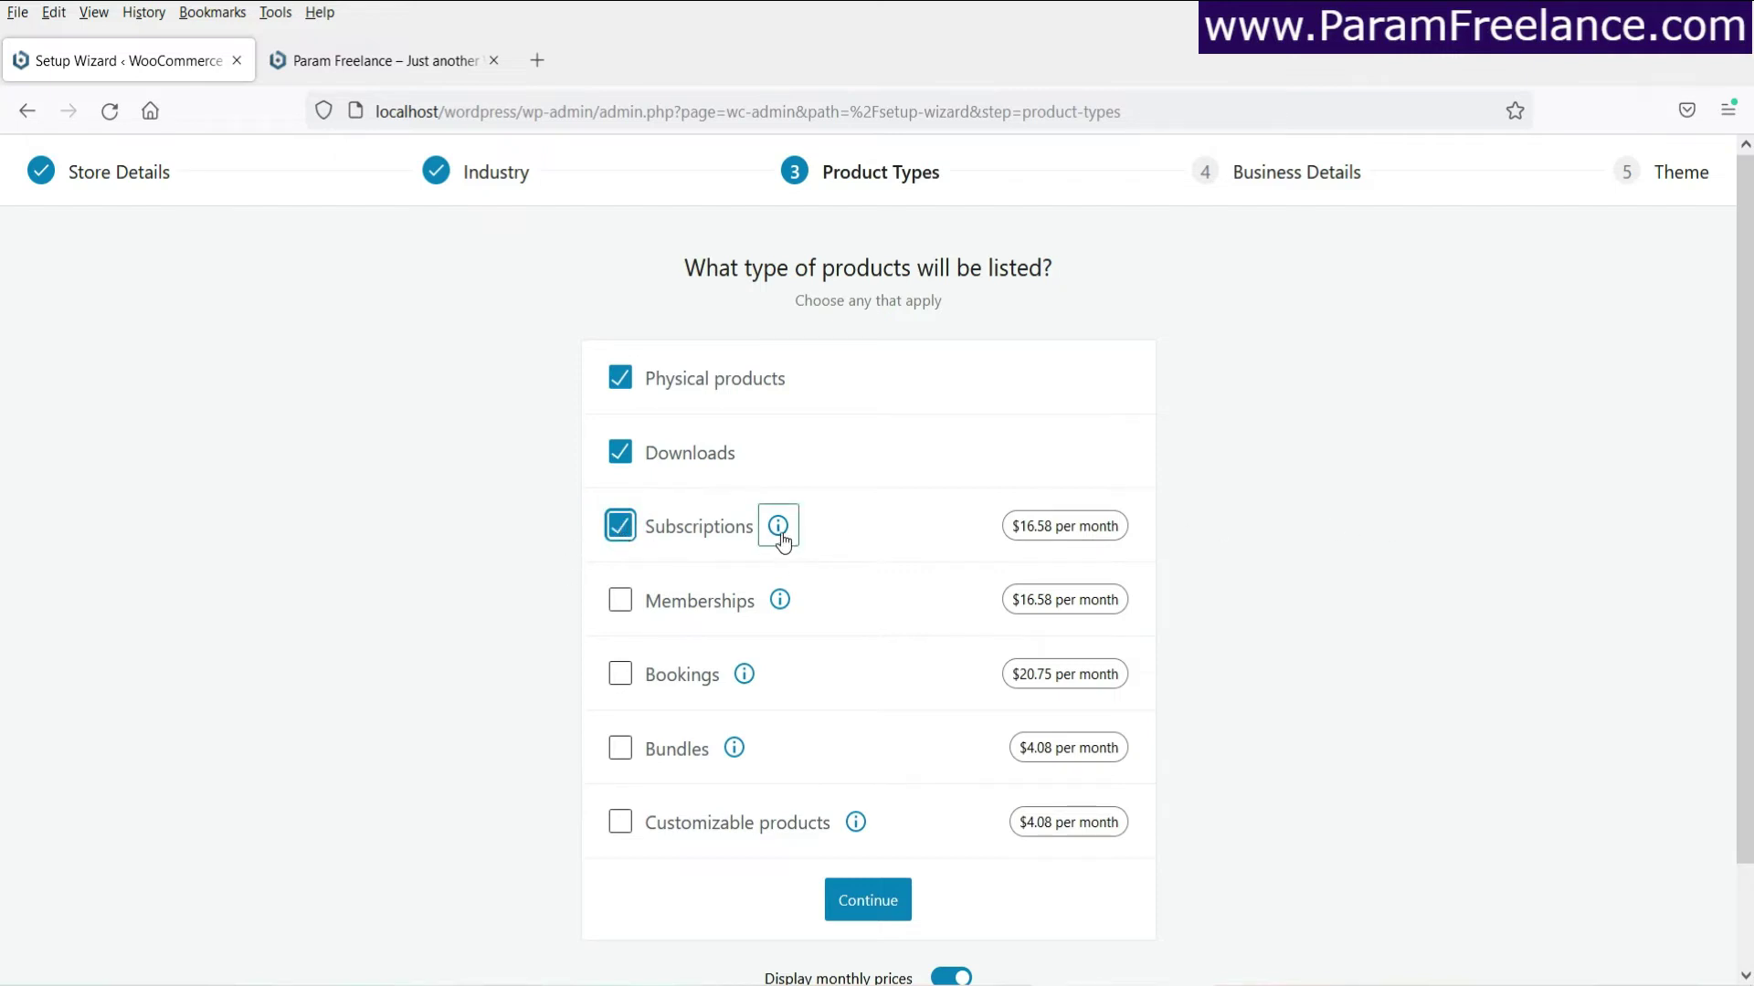
{"action": "left_click", "coordinate": [778, 530]}
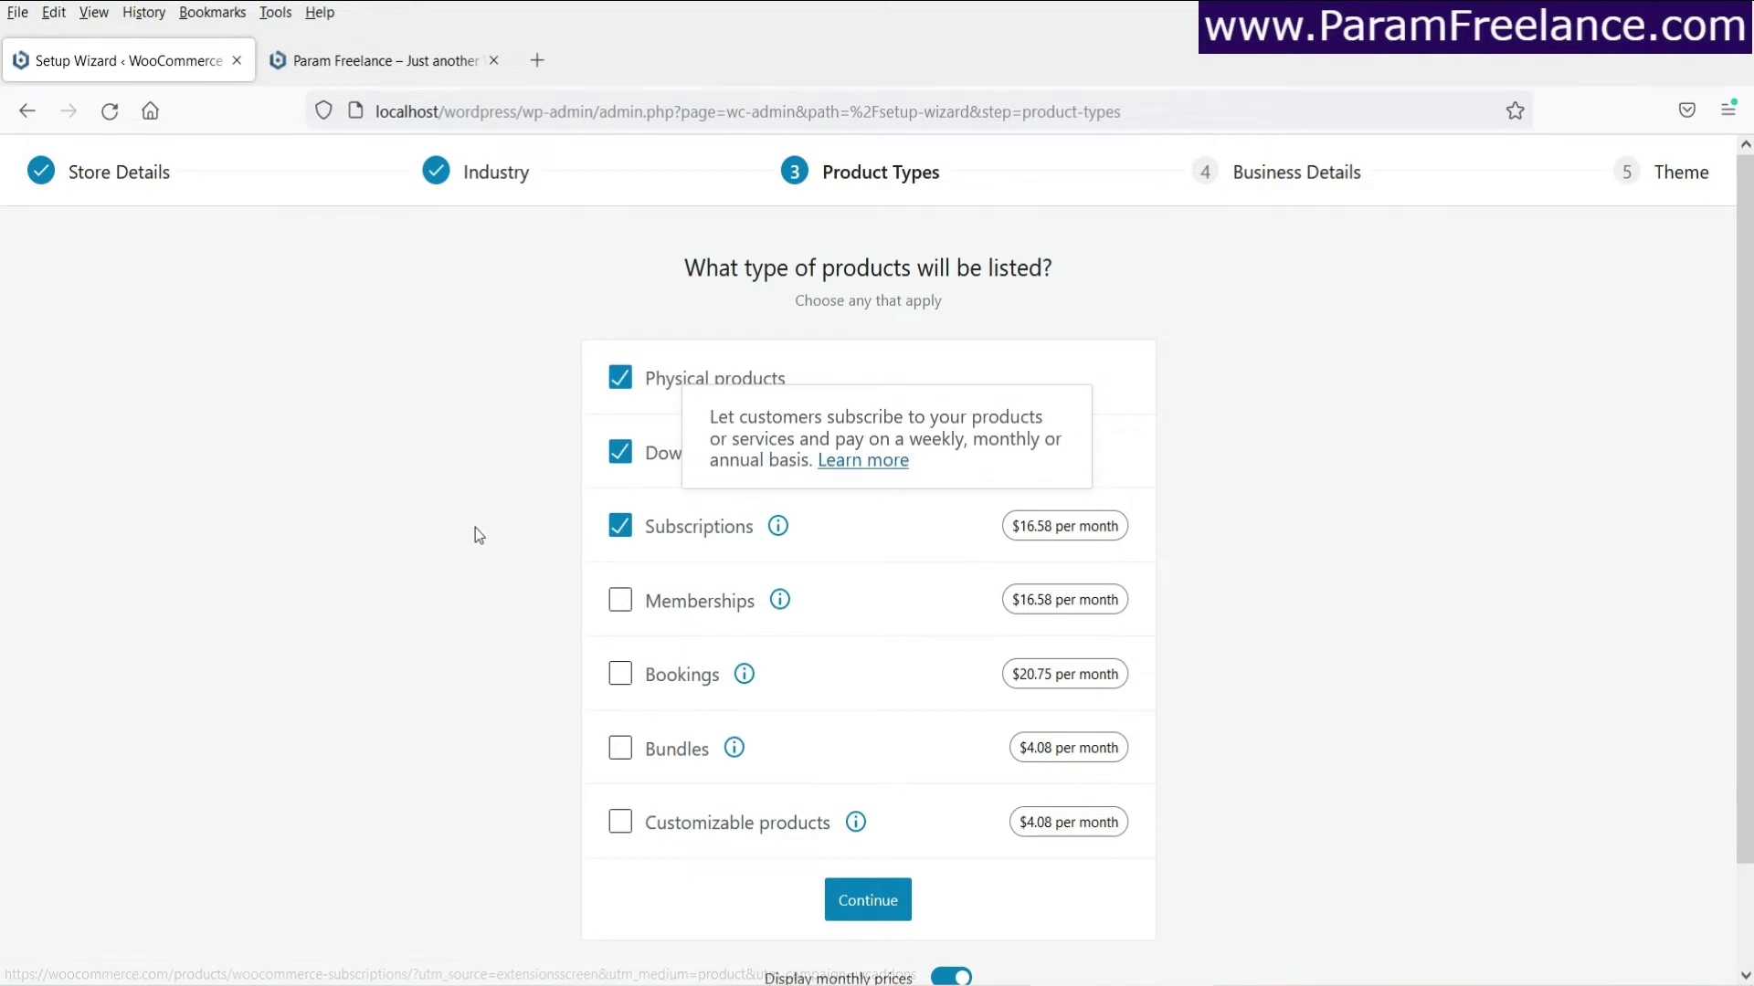
{"action": "left_click", "coordinate": [1290, 589]}
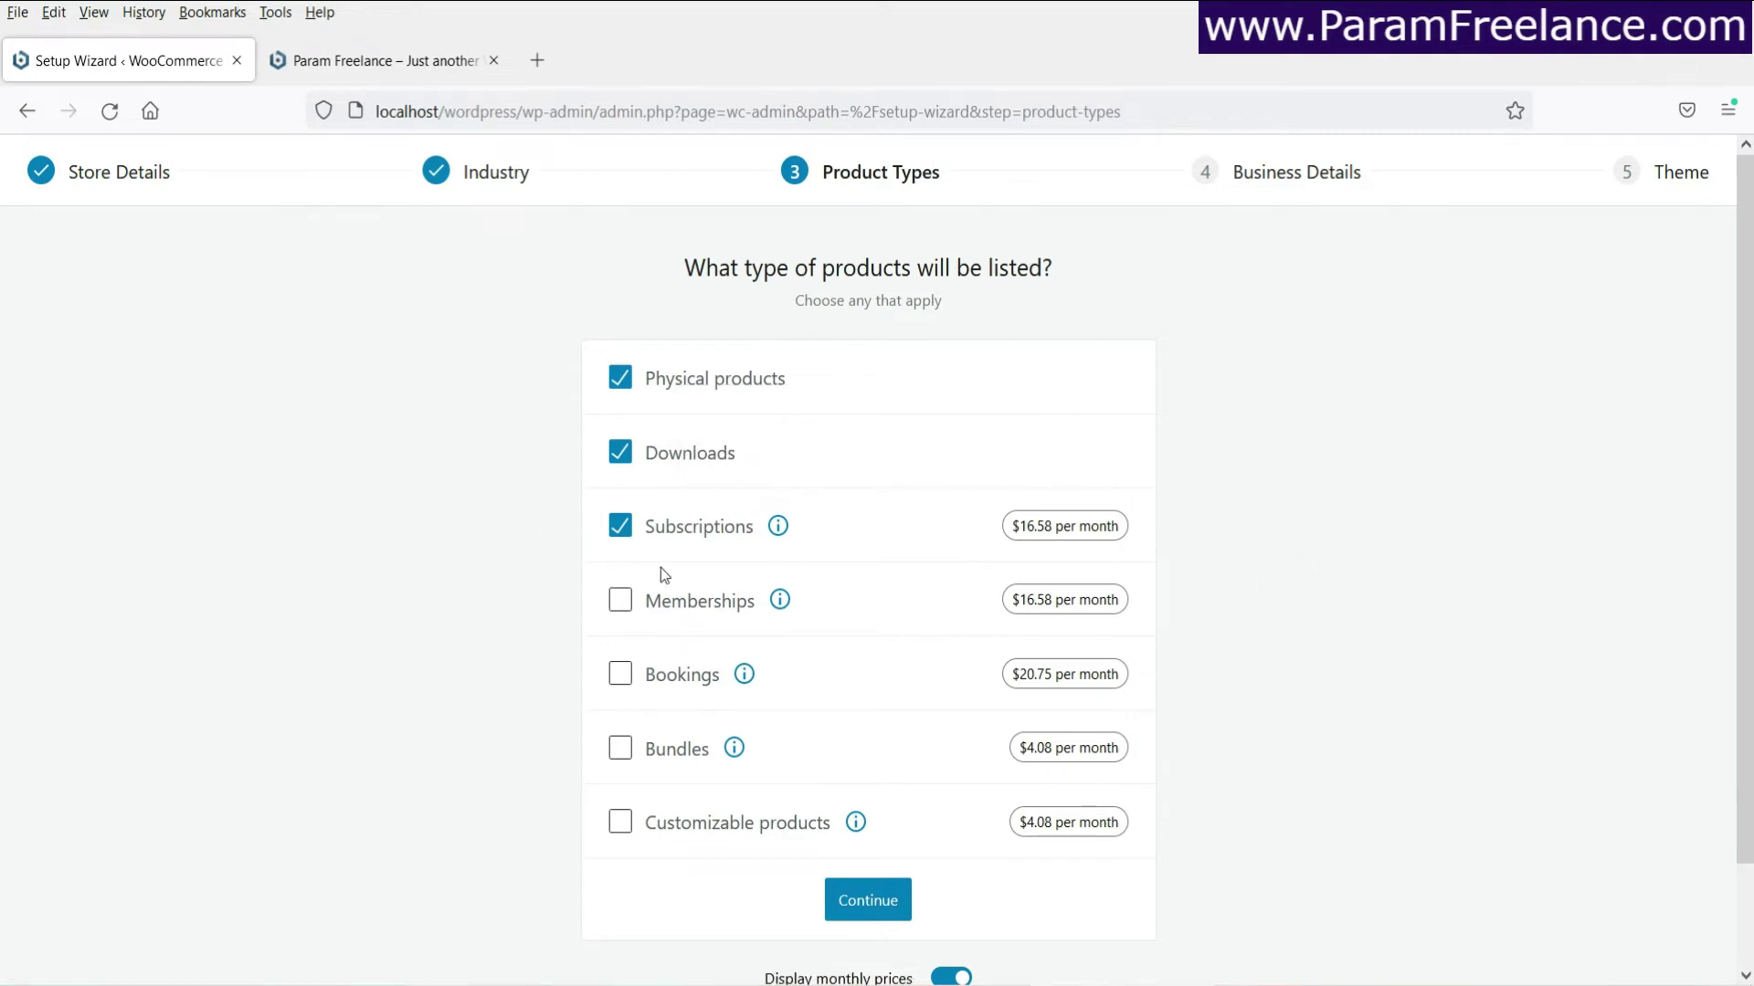
{"action": "left_click", "coordinate": [621, 537]}
{"action": "scroll", "coordinate": [881, 638], "scroll_direction": "down", "scroll_amount": 2}
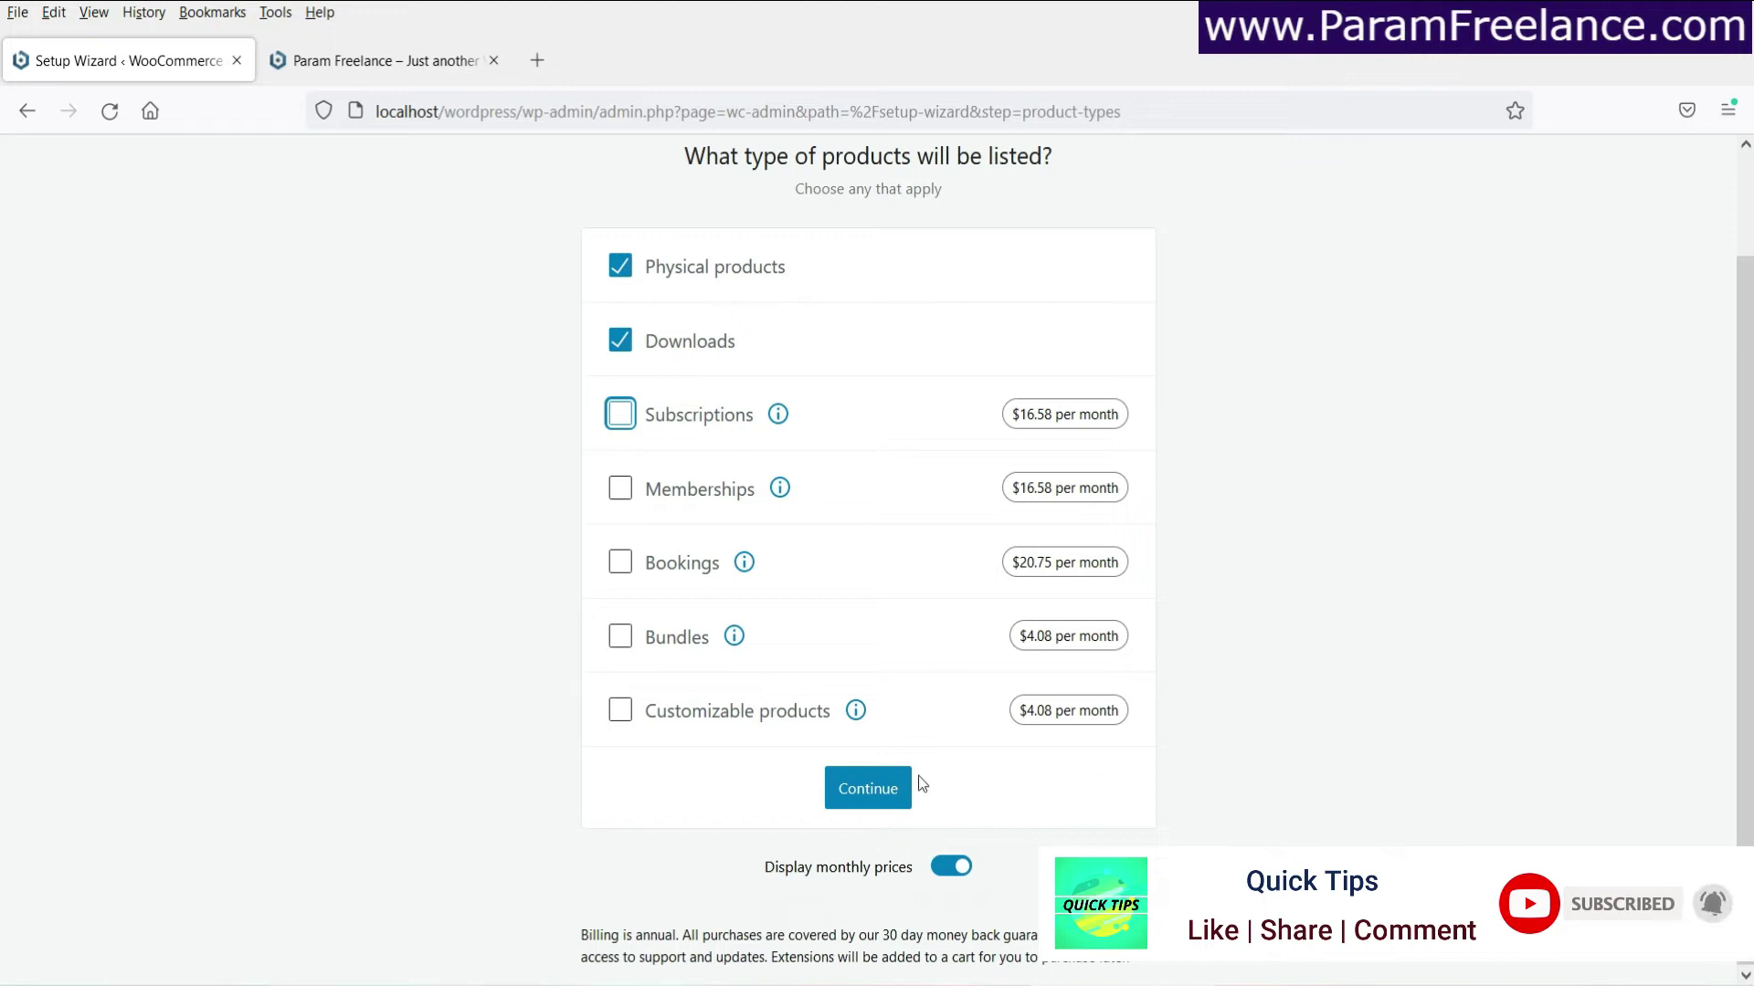
{"action": "left_click", "coordinate": [859, 795]}
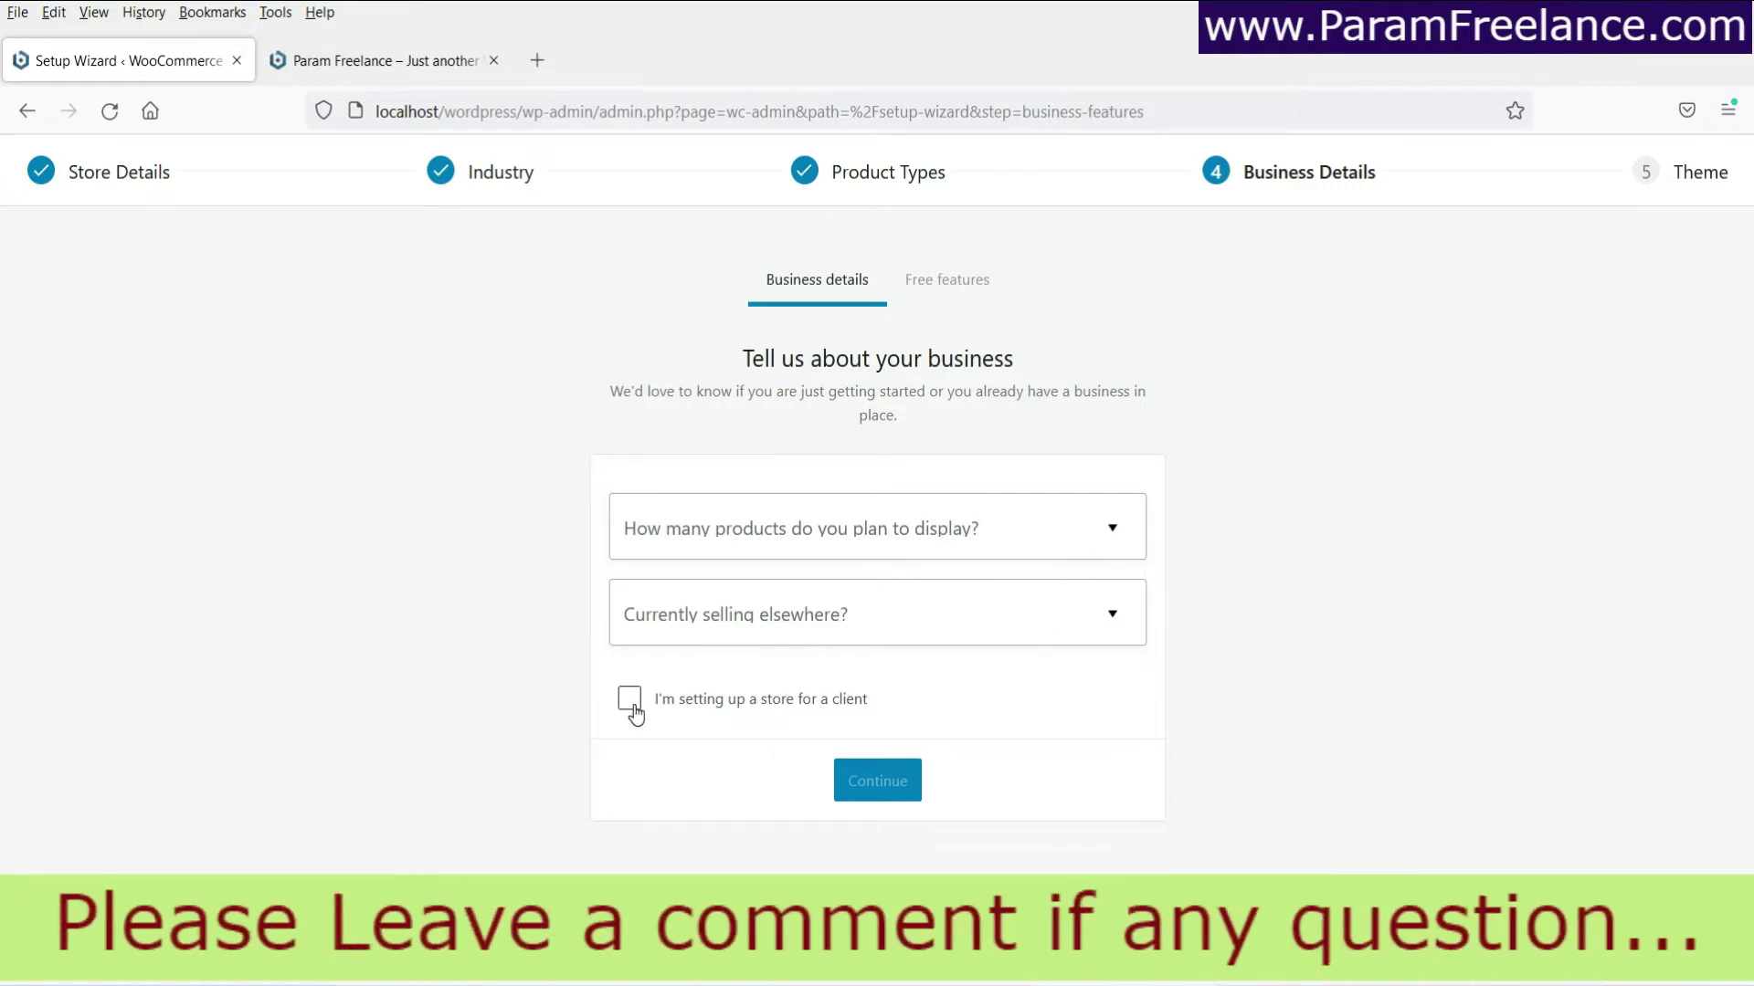
Answer 1 - 10 products and No to selling elsewhere in Business Details.
{"action": "left_click", "coordinate": [990, 539]}
{"action": "left_click", "coordinate": [744, 667]}
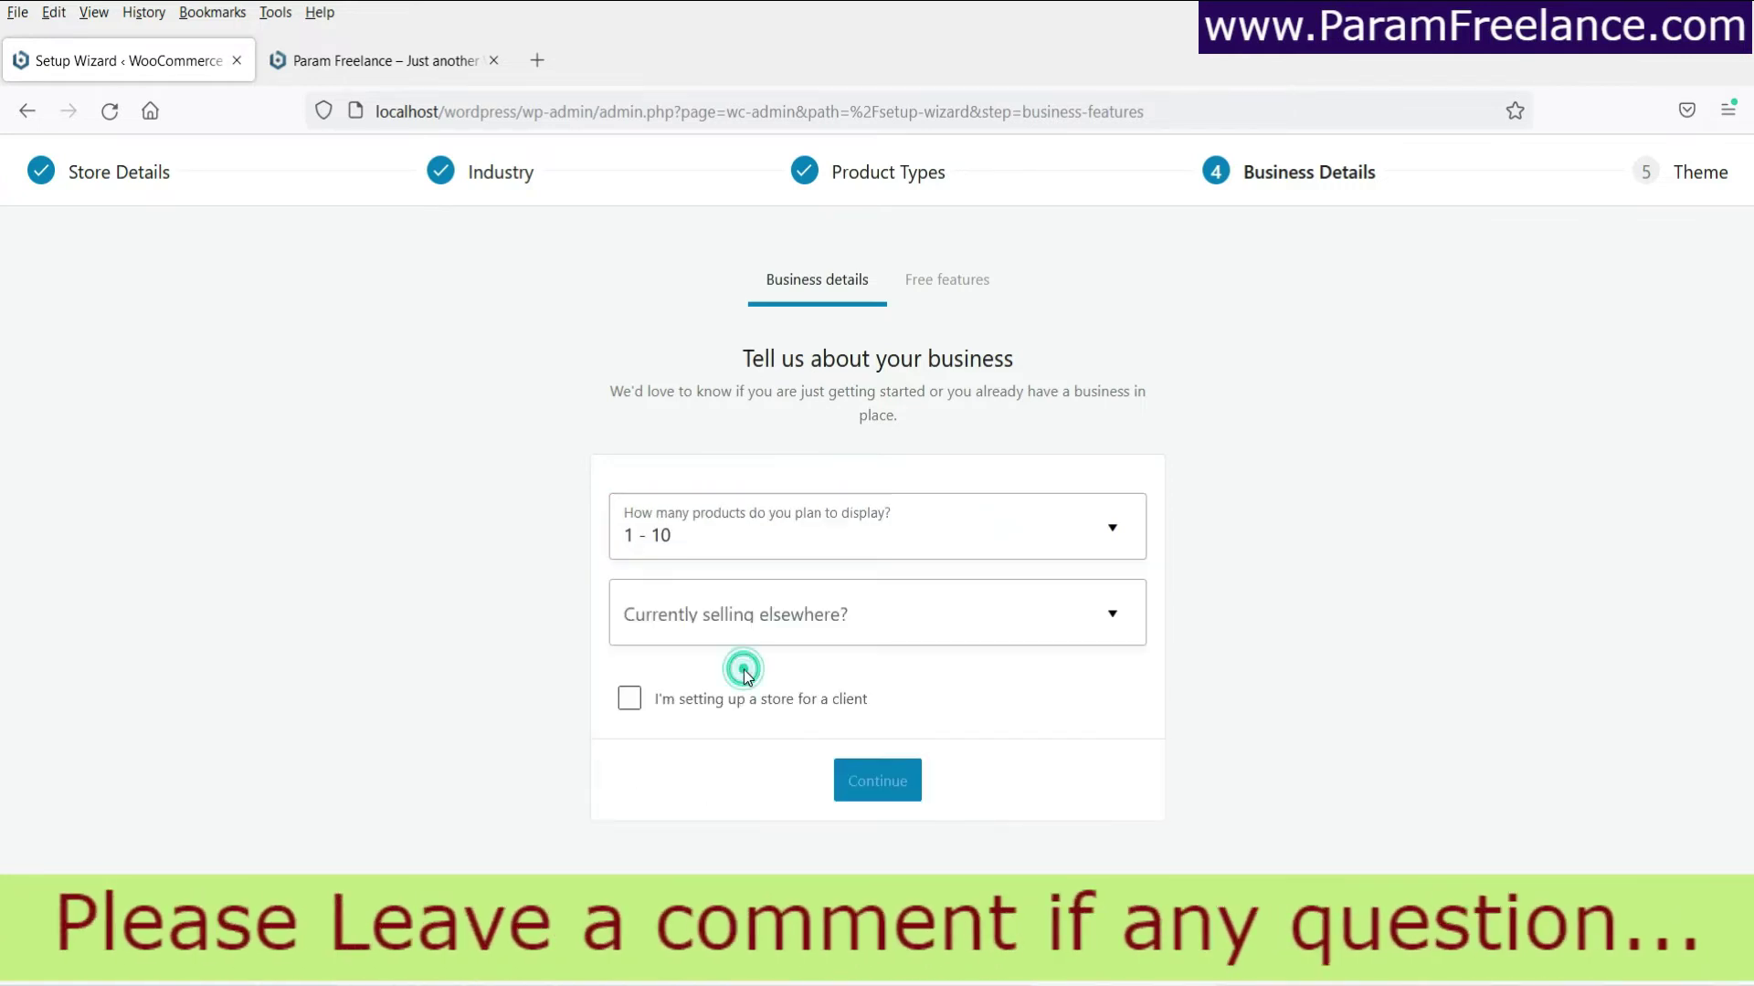
{"action": "left_click", "coordinate": [797, 633]}
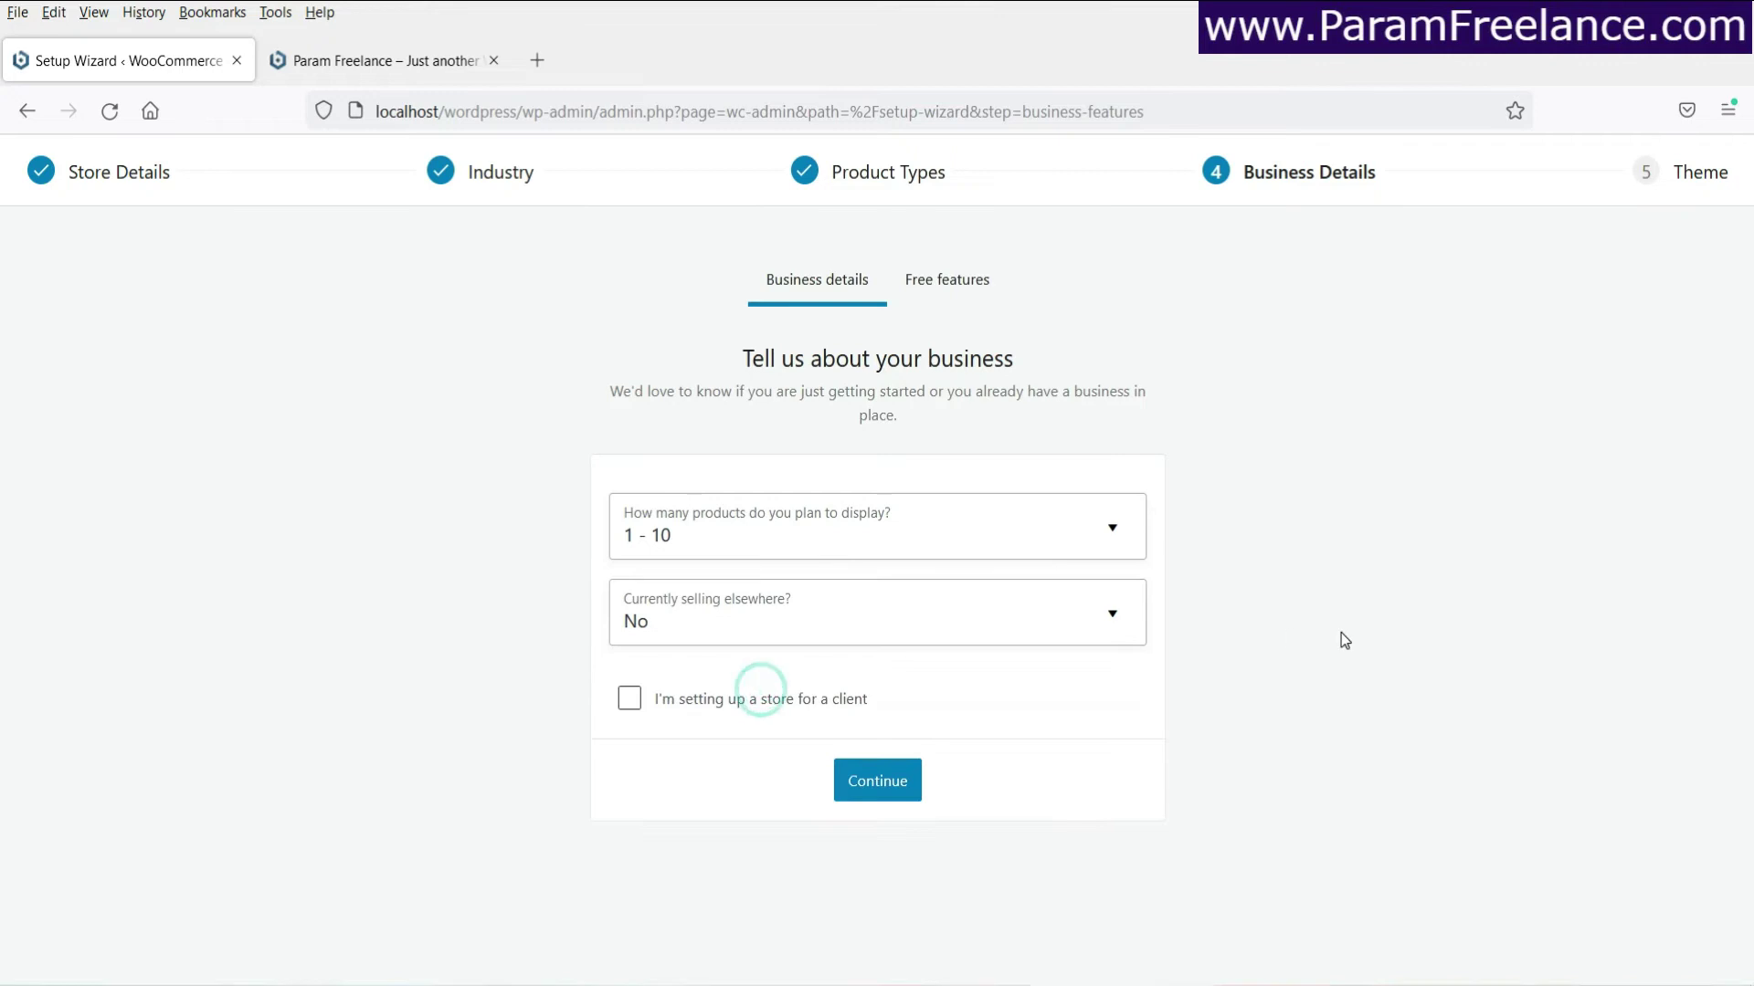
{"action": "left_click", "coordinate": [629, 705]}
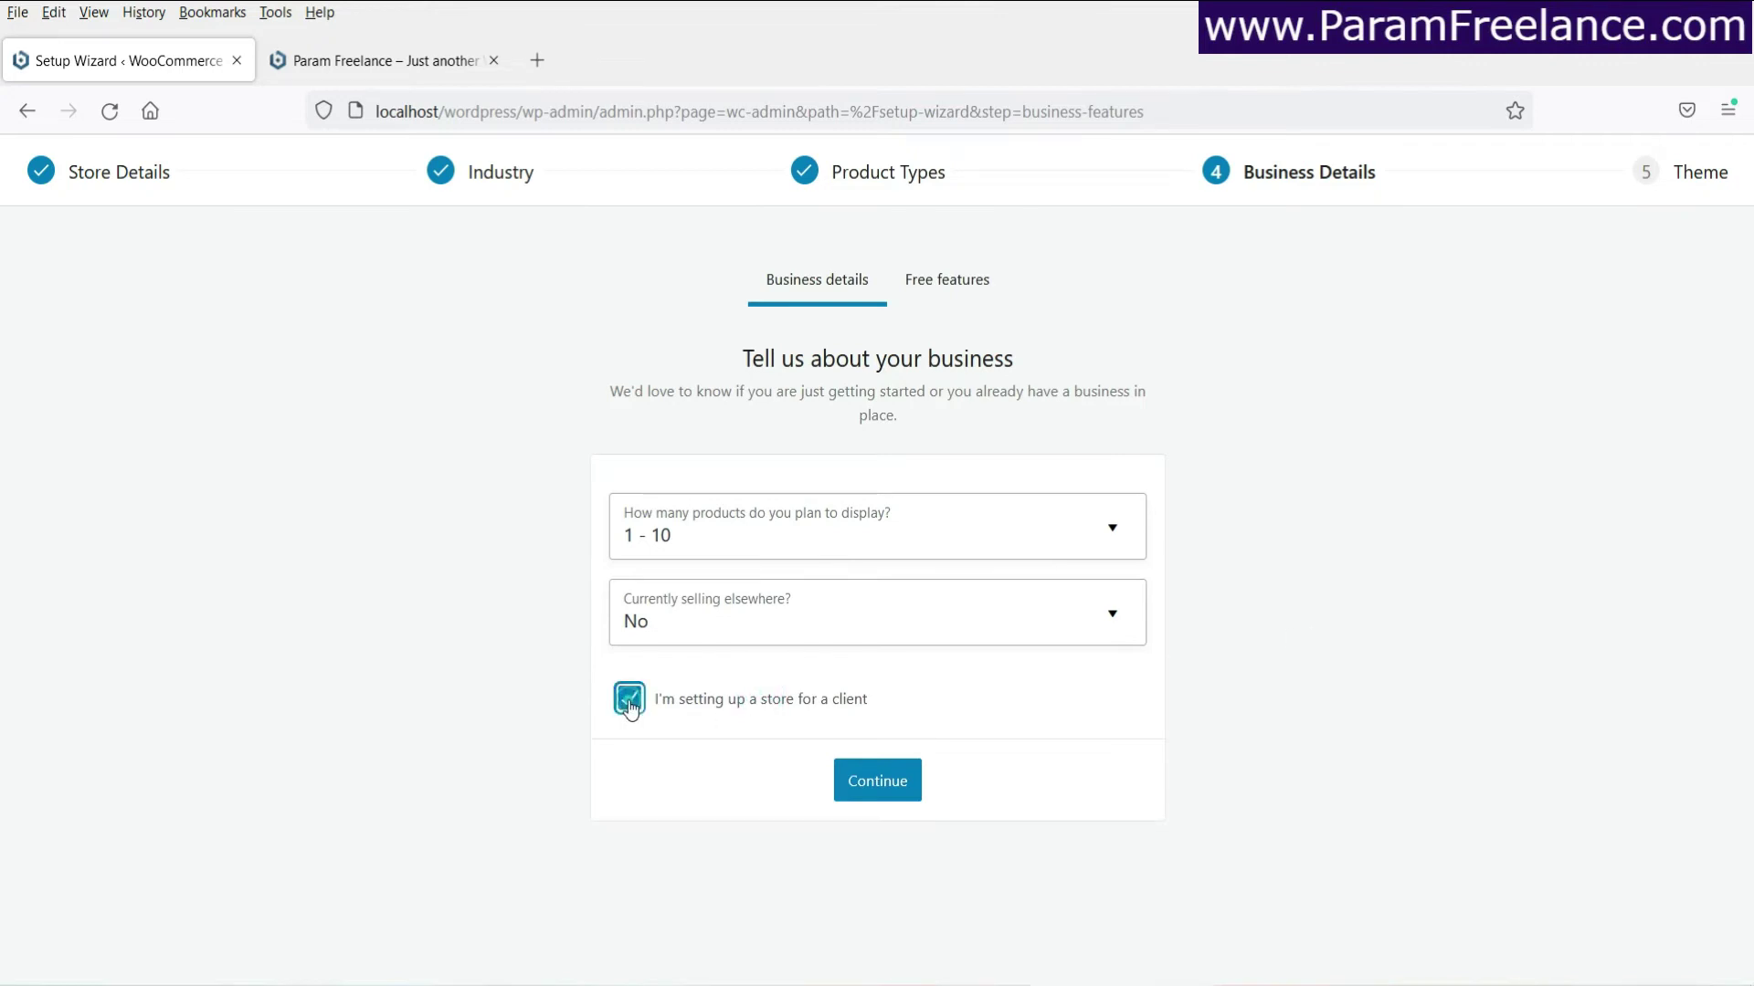
{"action": "left_click", "coordinate": [854, 699]}
{"action": "left_click", "coordinate": [877, 780]}
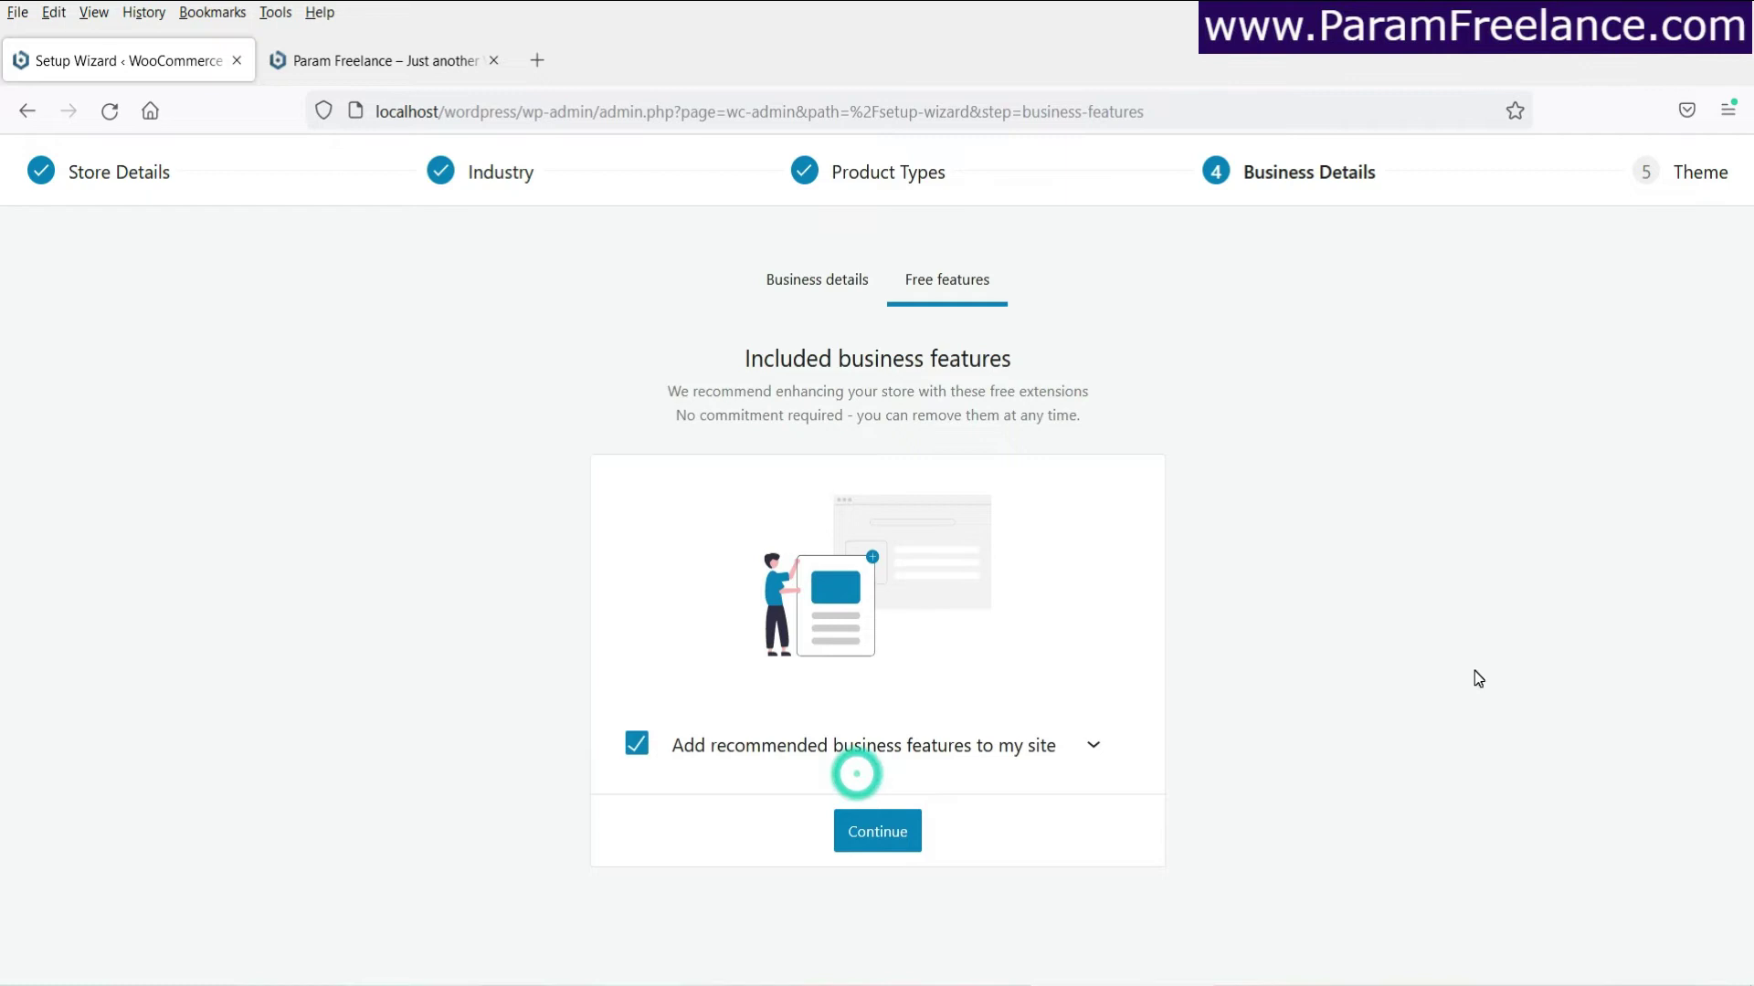
Accept the recommended free plugins: Jetpack, MailPoet and Google Listings and Ads.
{"action": "scroll", "coordinate": [1020, 700], "scroll_direction": "down", "scroll_amount": 1}
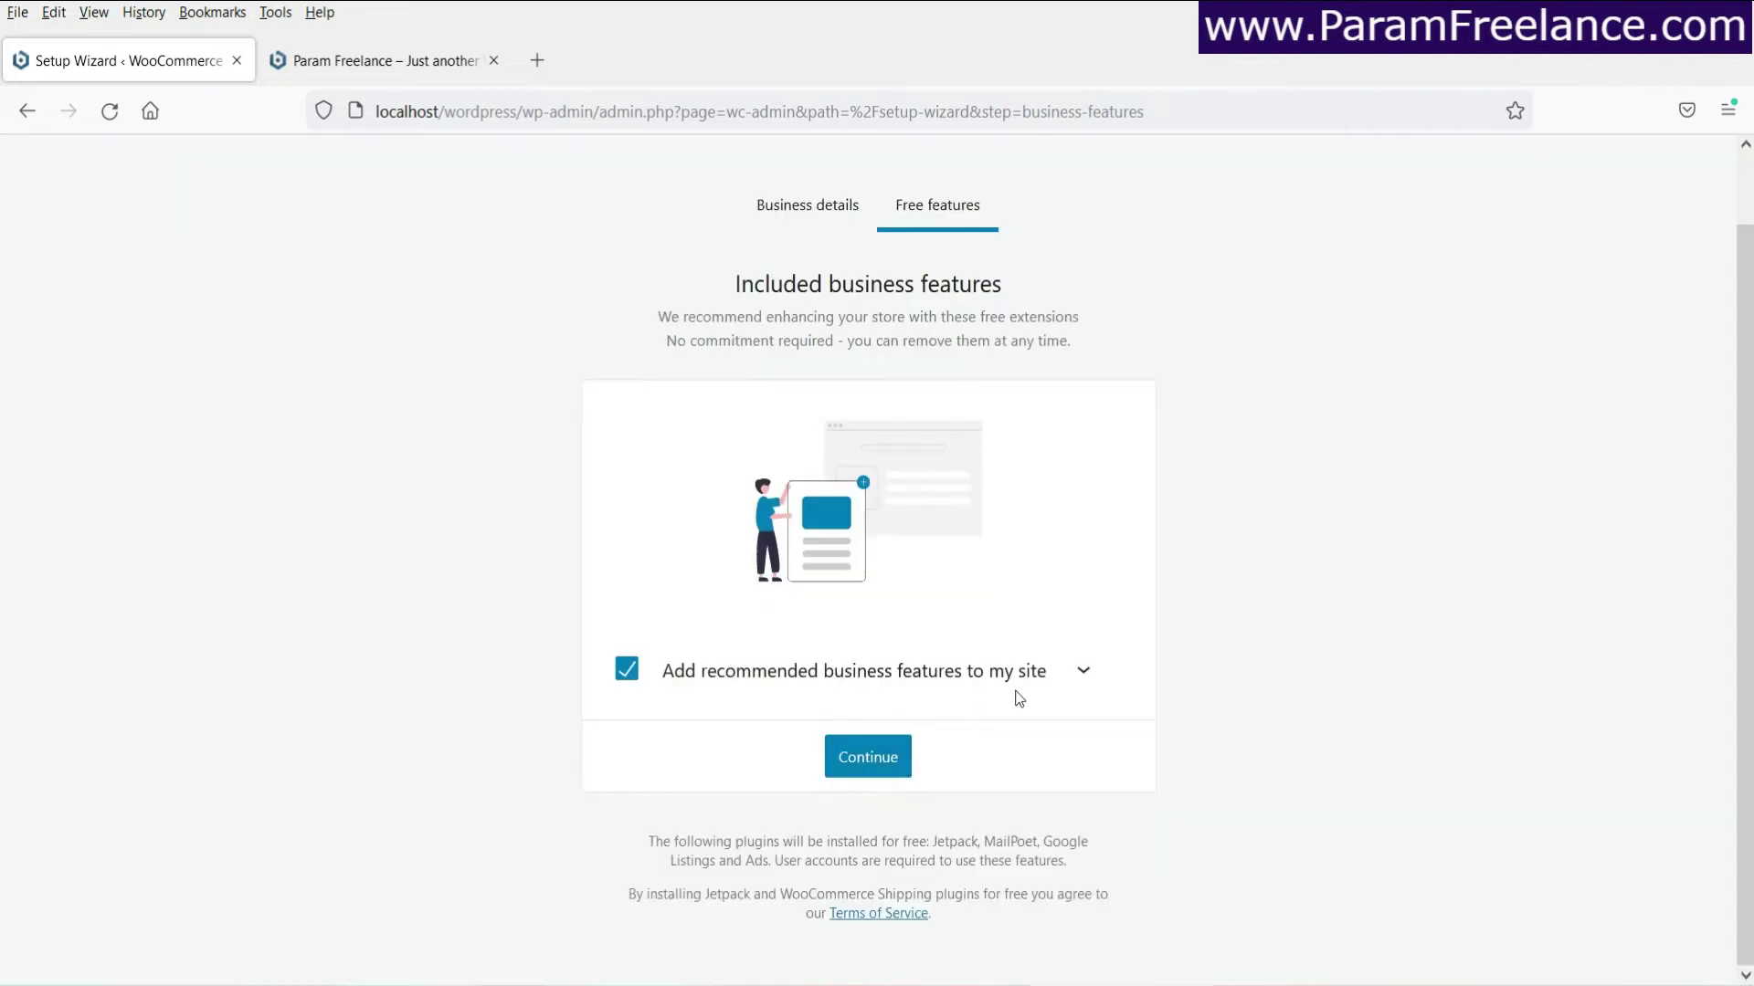
{"action": "left_click", "coordinate": [1081, 673]}
{"action": "scroll", "coordinate": [1347, 618], "scroll_direction": "down", "scroll_amount": 3}
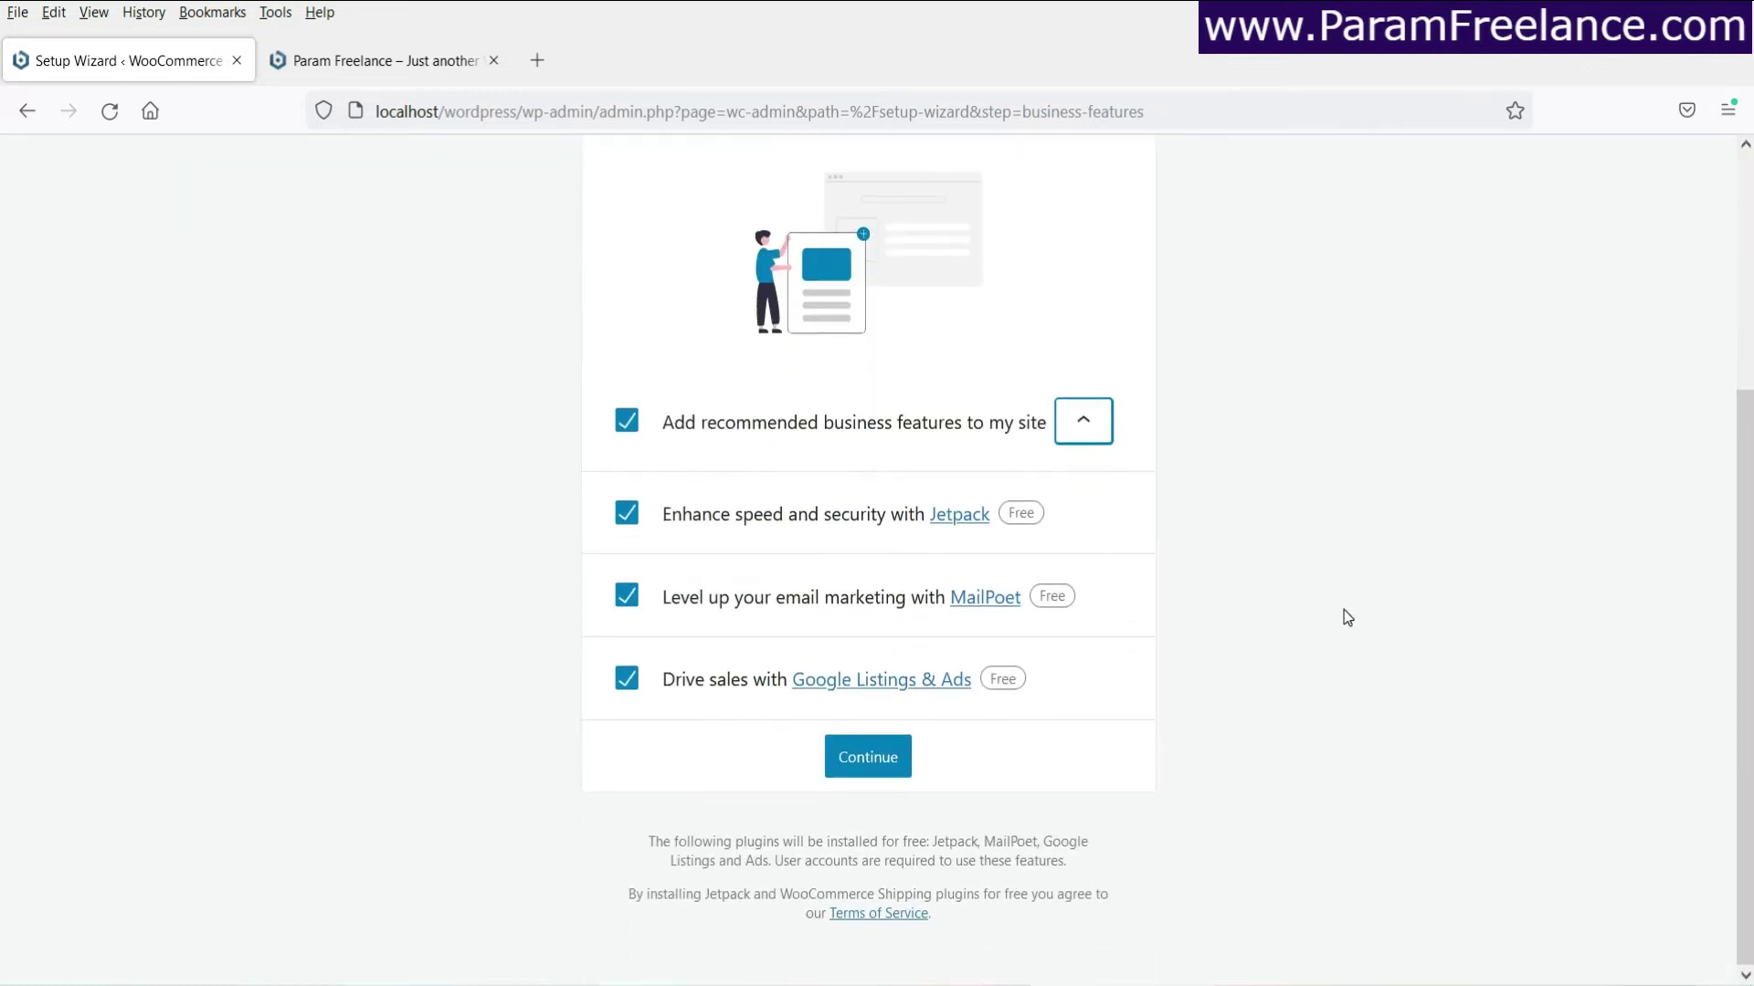
{"action": "left_click", "coordinate": [1084, 423]}
{"action": "left_click", "coordinate": [875, 765]}
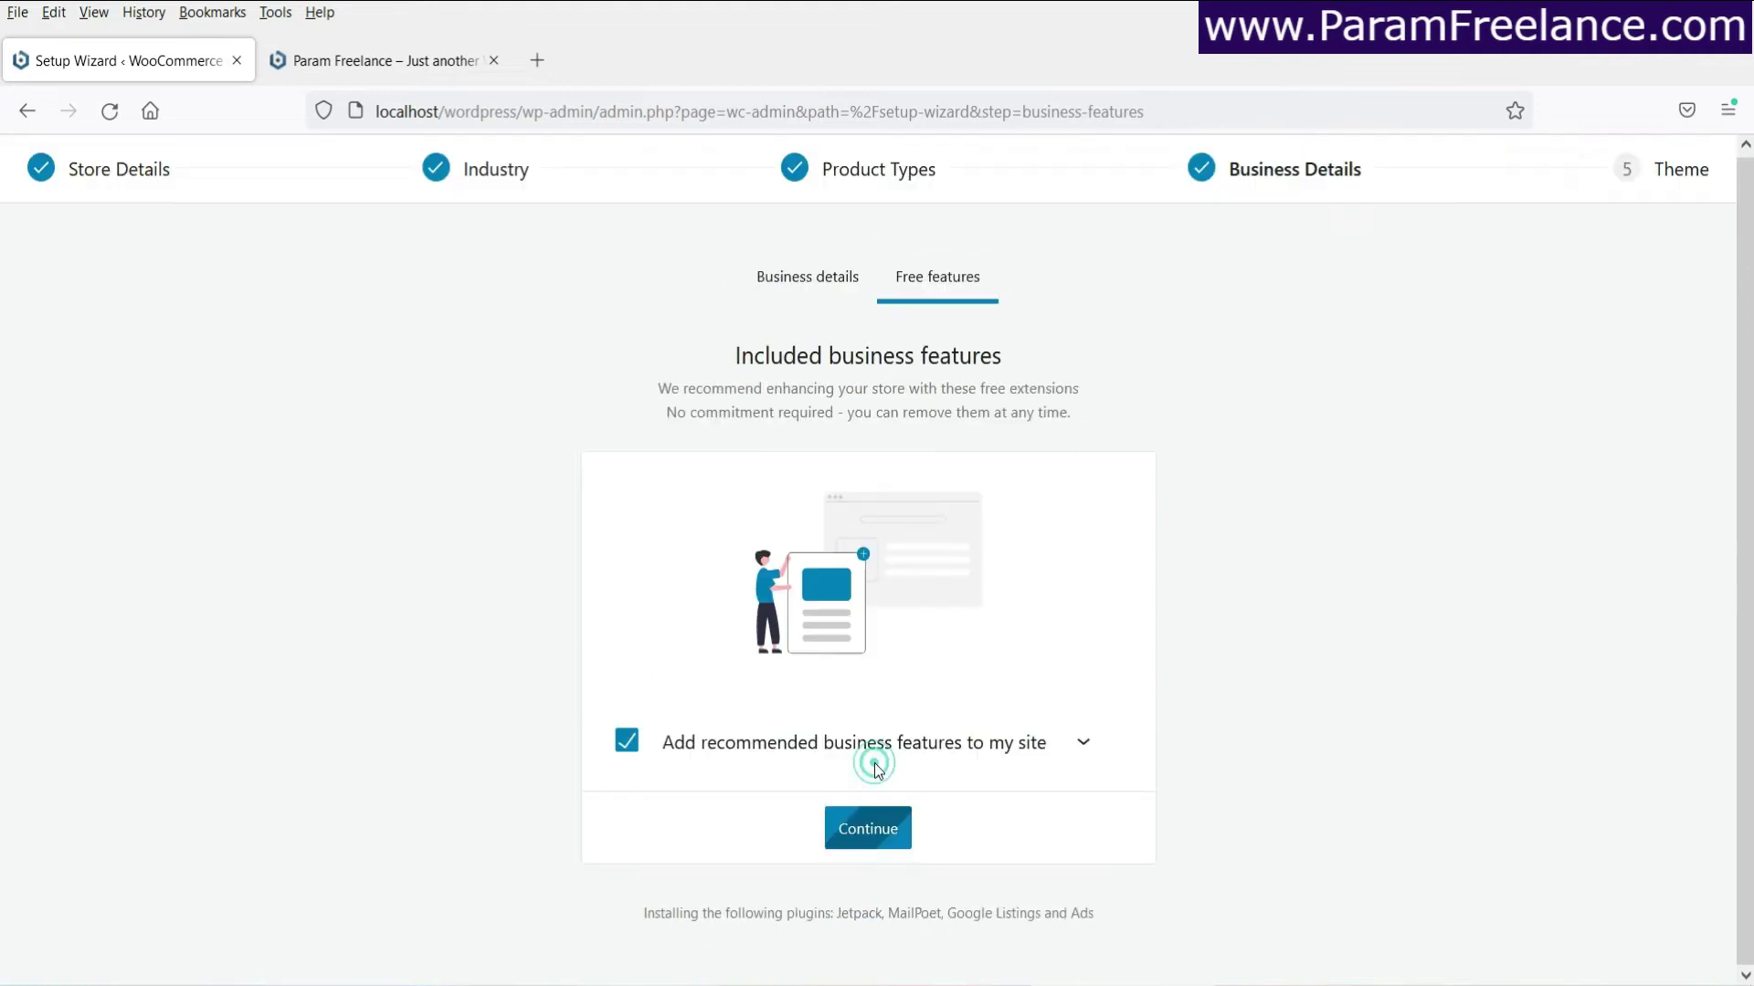
Scroll past the store theme cards and skip the theme step.
{"action": "left_click", "coordinate": [624, 747]}
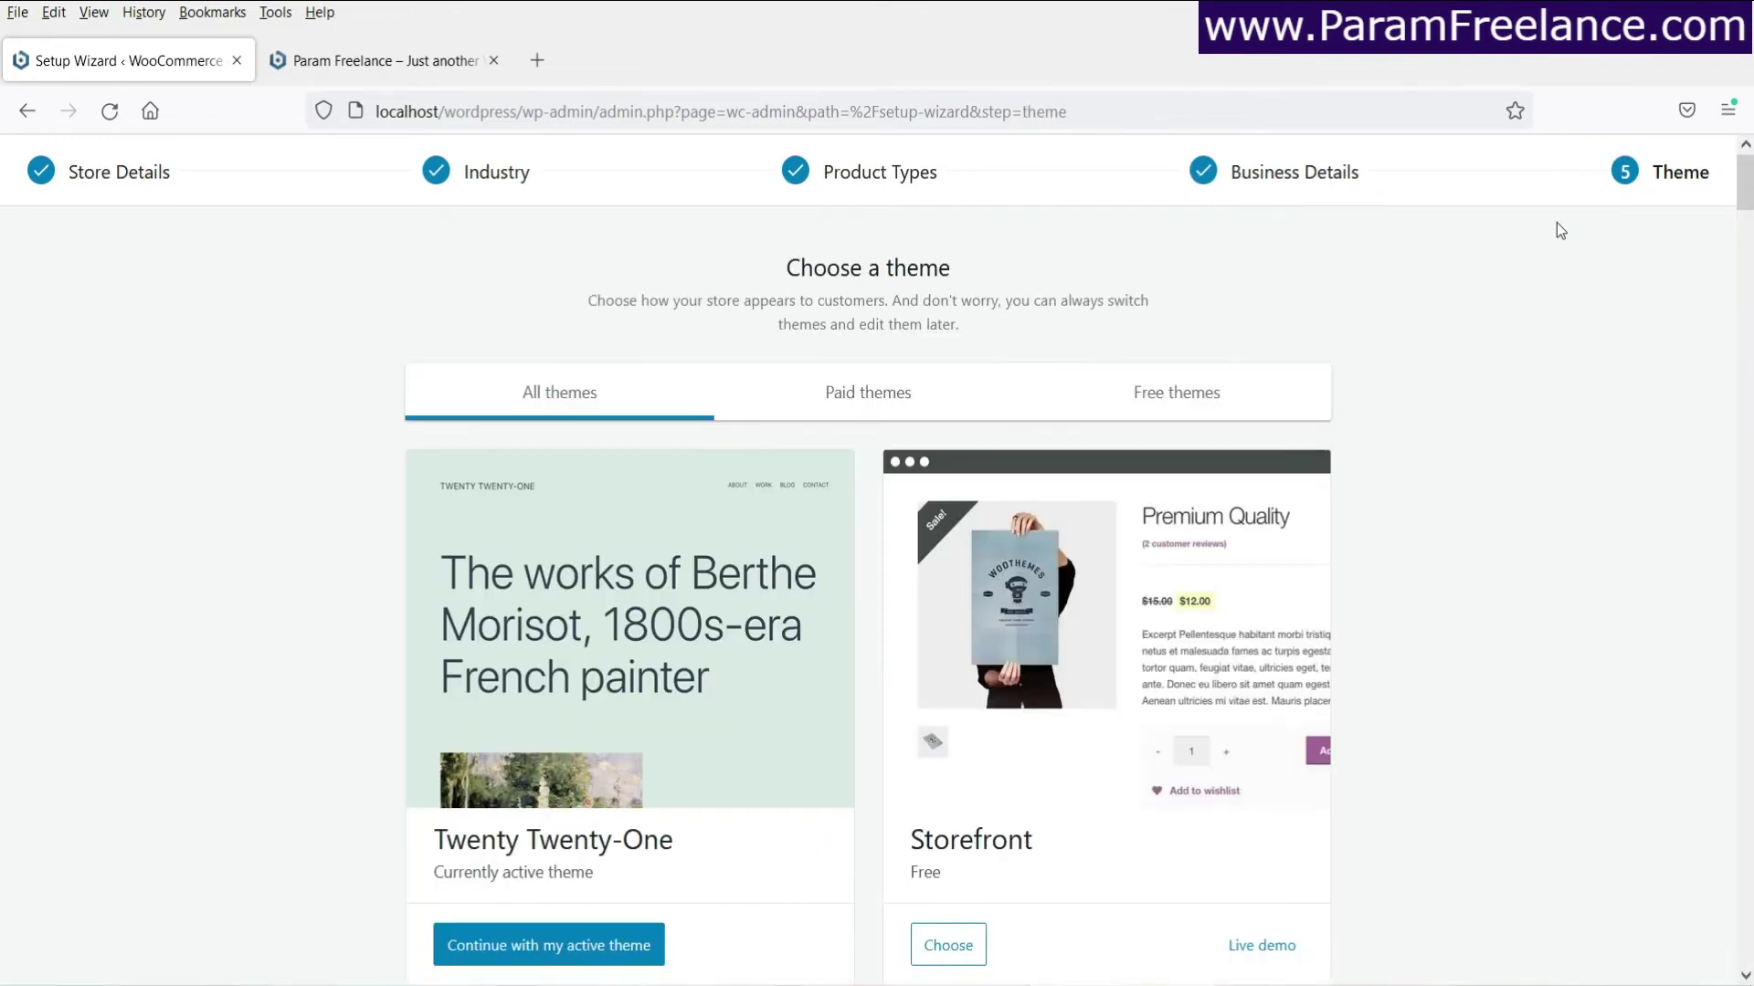
{"action": "scroll", "coordinate": [1560, 230], "scroll_direction": "down", "scroll_amount": 3}
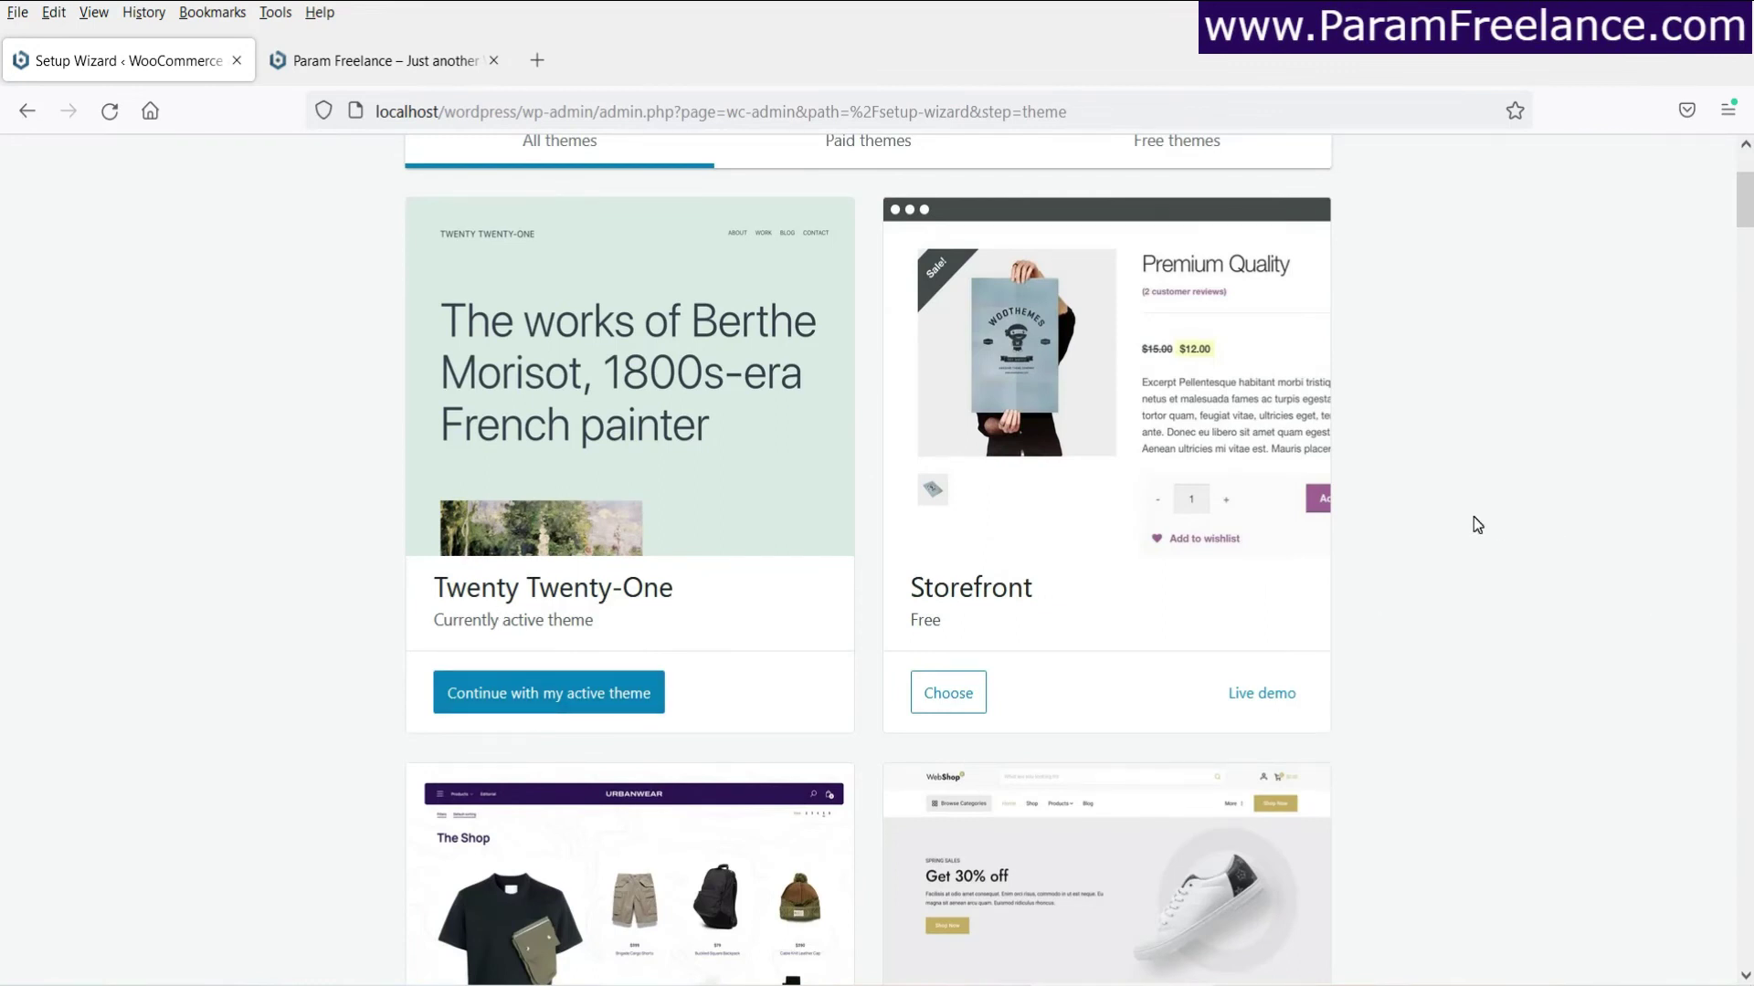
{"action": "scroll", "coordinate": [1473, 517], "scroll_direction": "down", "scroll_amount": 3}
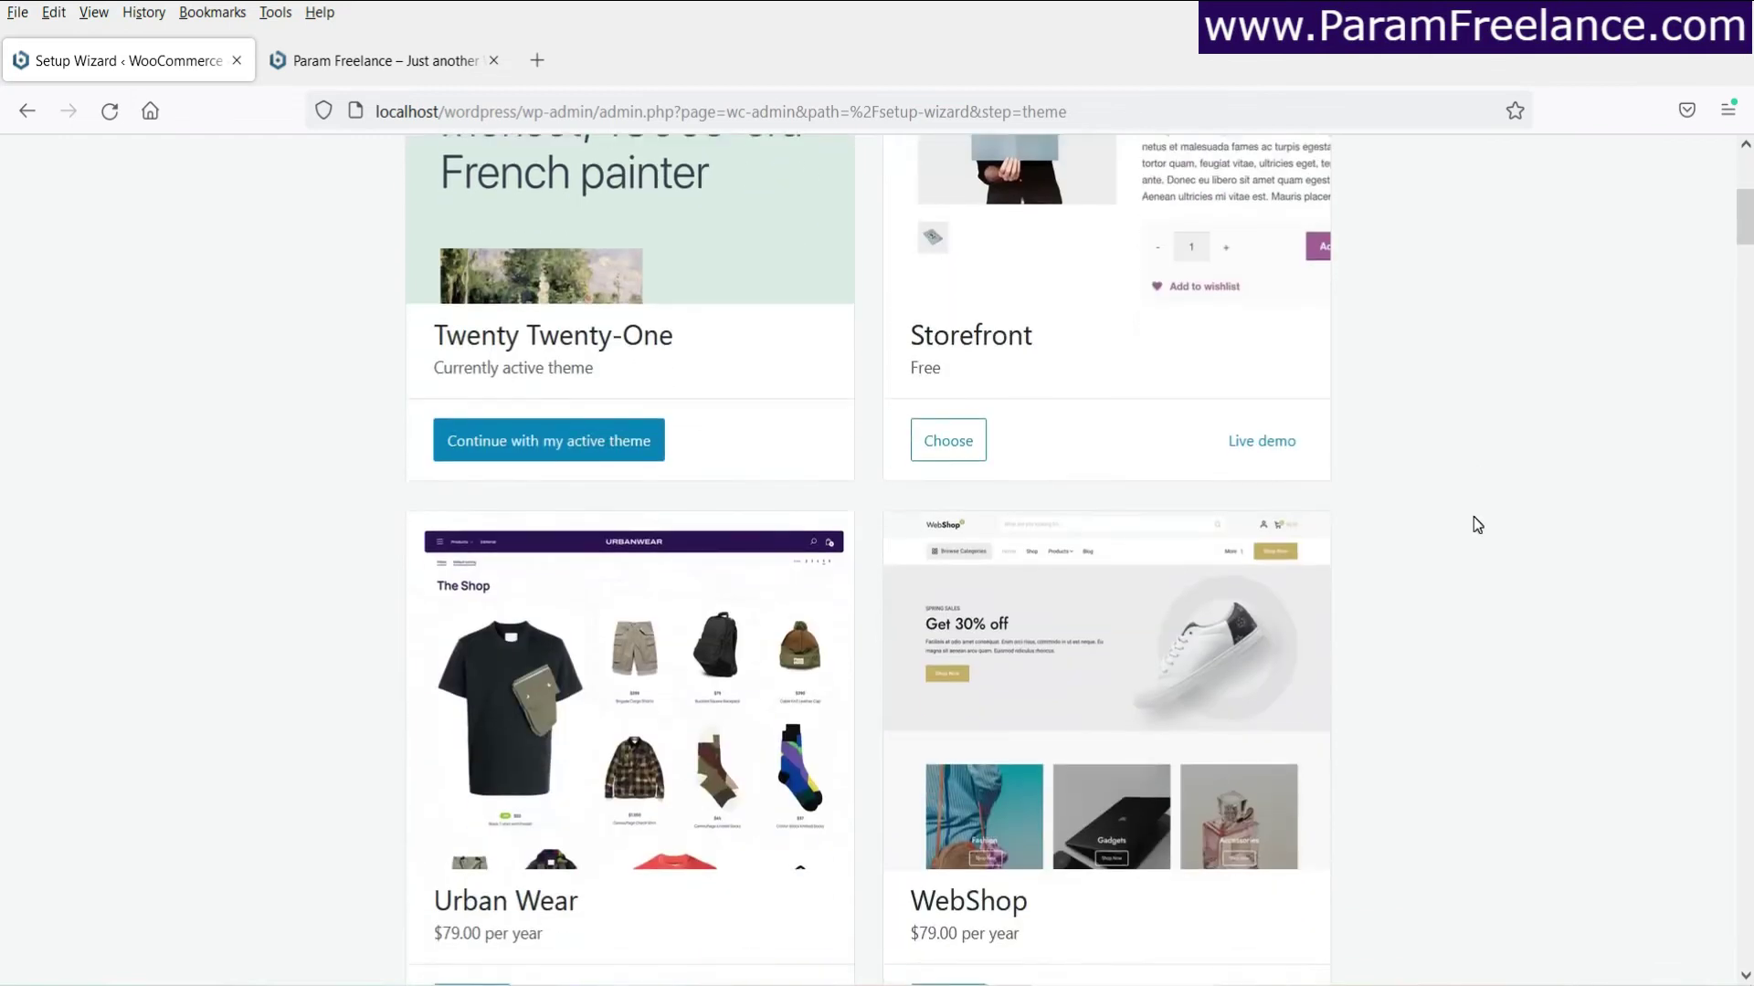
{"action": "scroll", "coordinate": [1473, 517], "scroll_direction": "down", "scroll_amount": 6}
{"action": "scroll", "coordinate": [1472, 517], "scroll_direction": "down", "scroll_amount": 20}
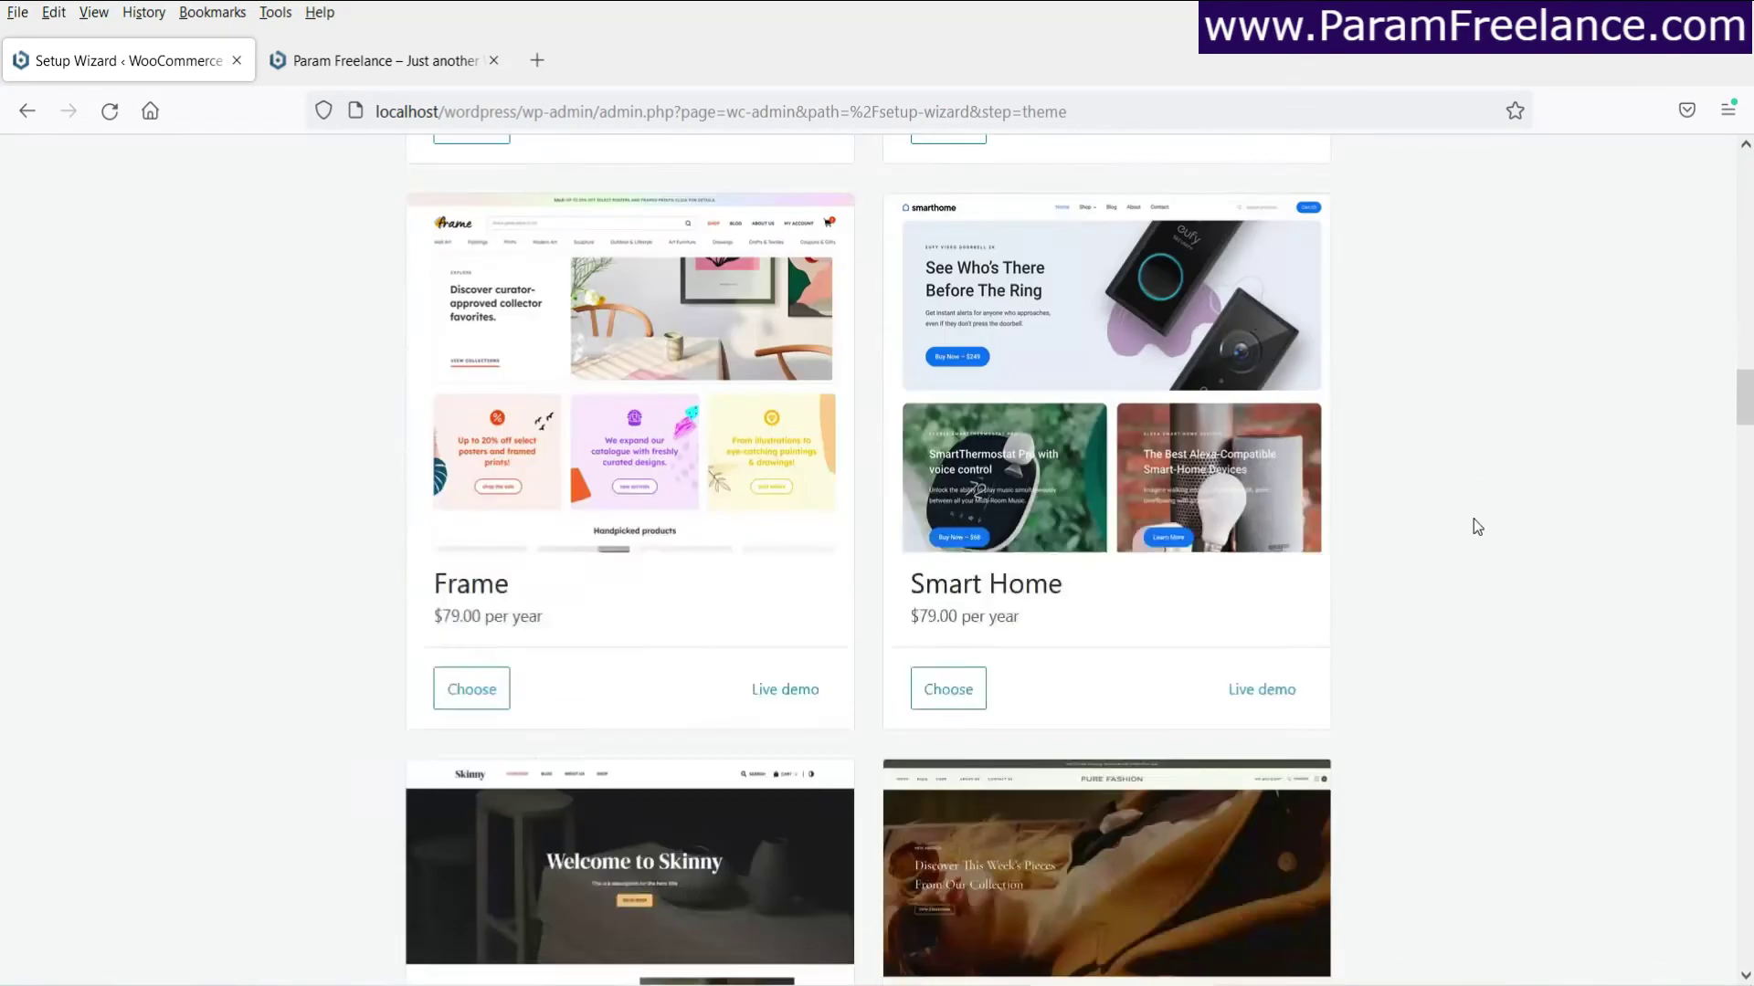
{"action": "scroll", "coordinate": [1477, 526], "scroll_direction": "down", "scroll_amount": 20}
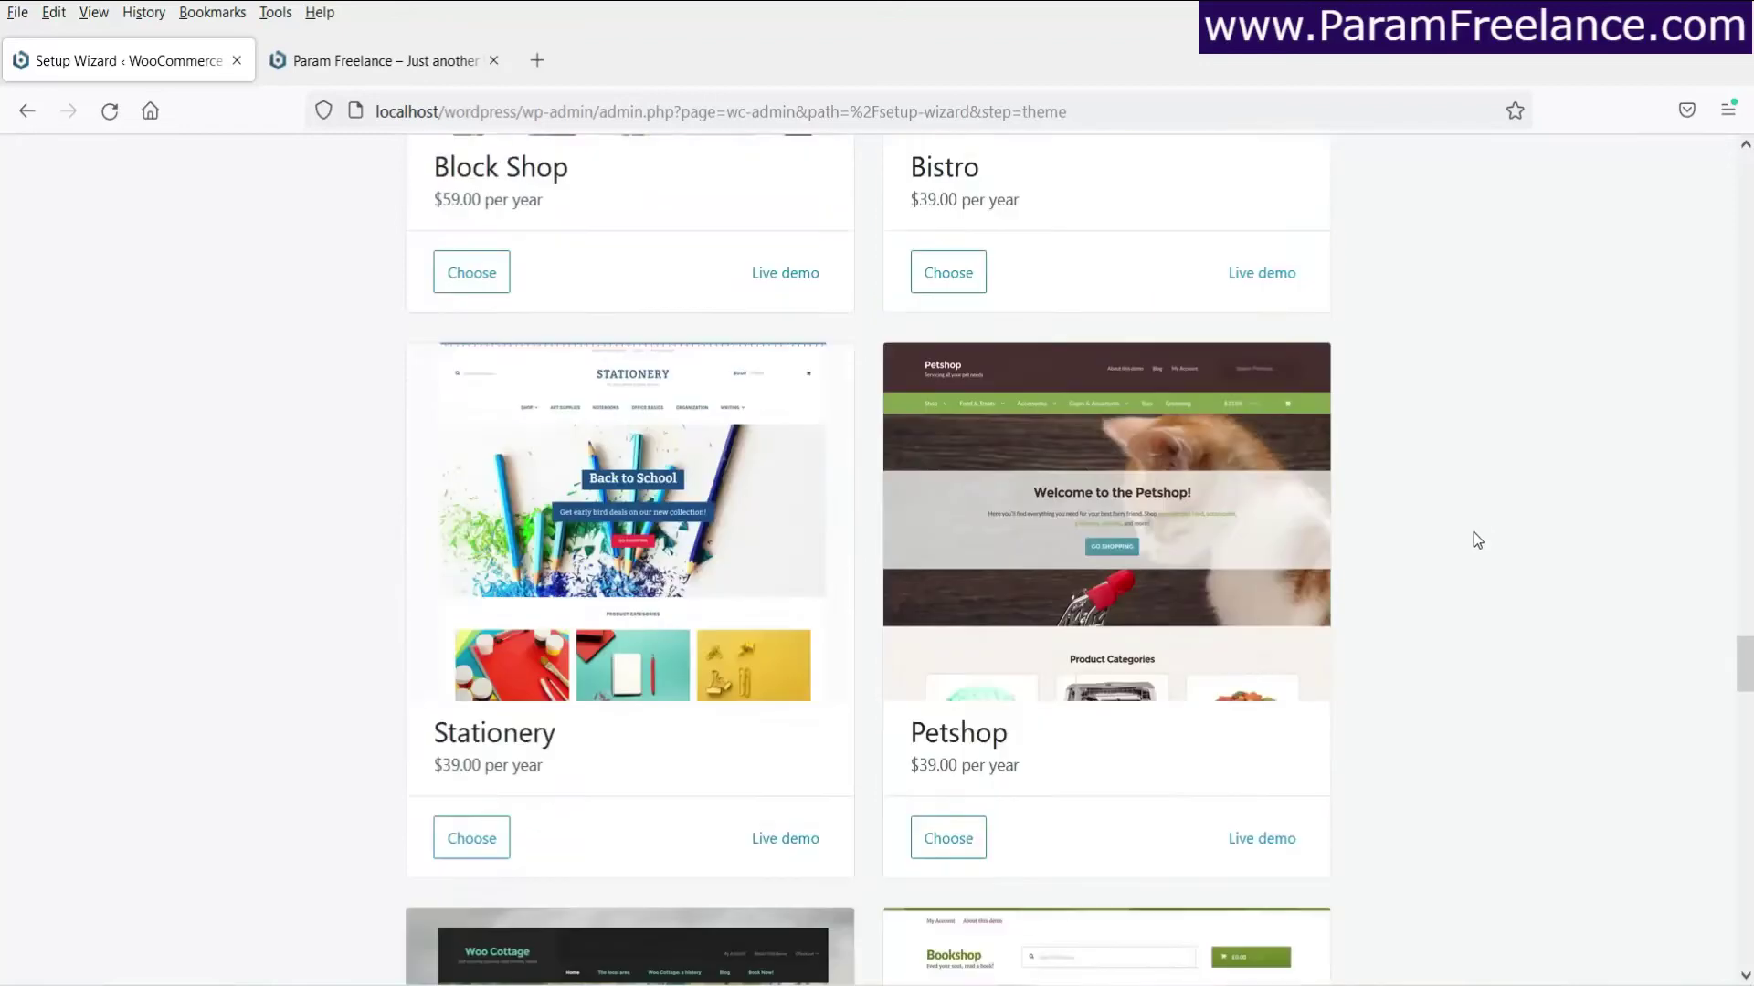
{"action": "scroll", "coordinate": [1477, 543], "scroll_direction": "down", "scroll_amount": 20}
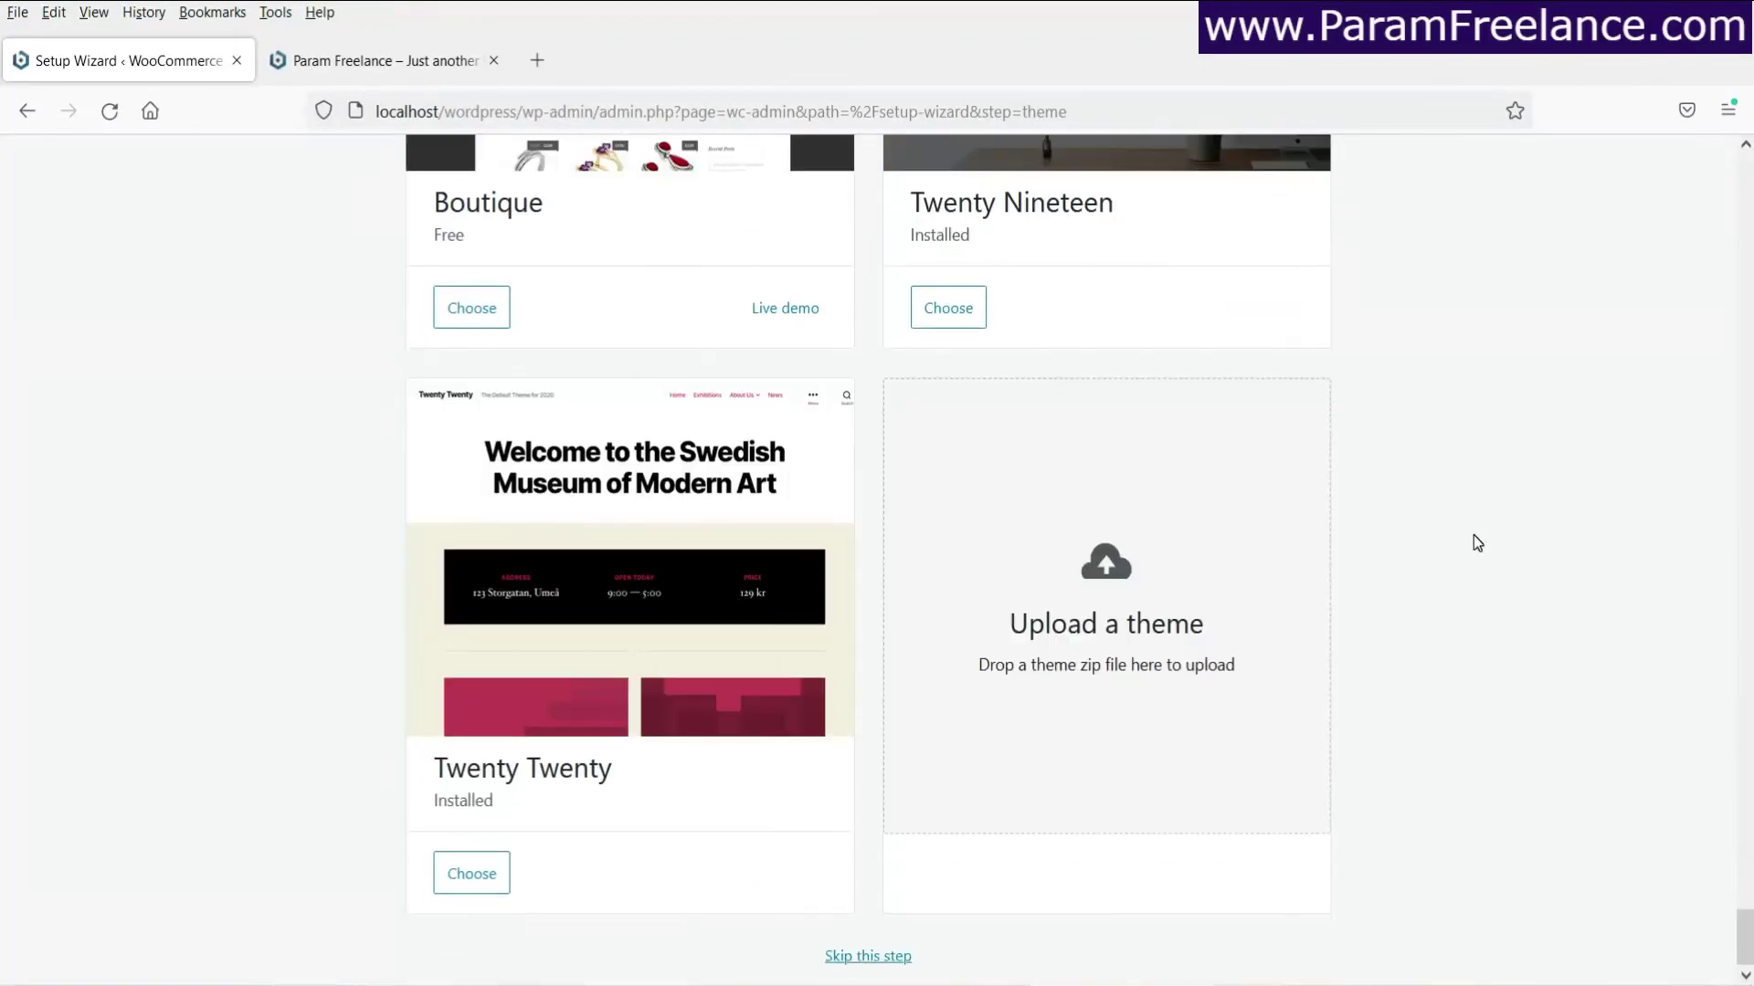
{"action": "left_click", "coordinate": [870, 959]}
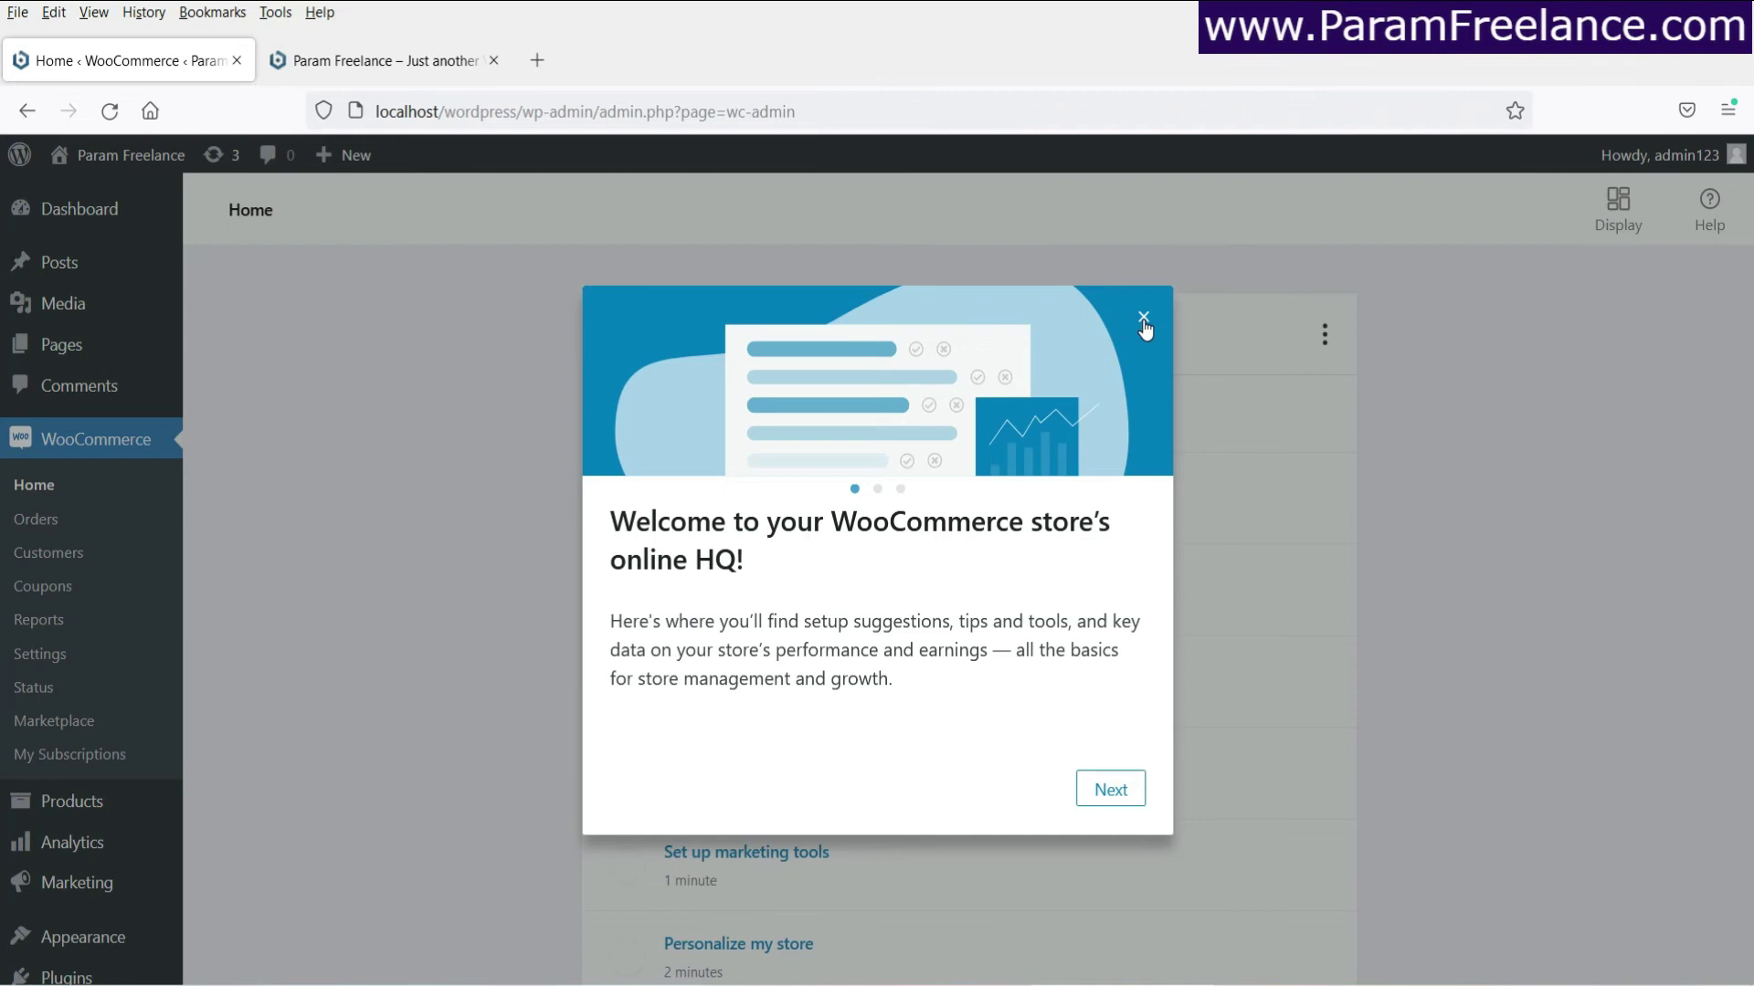
Close the welcome modal and review the 'Get ready to start selling' checklist.
{"action": "left_click", "coordinate": [1187, 326]}
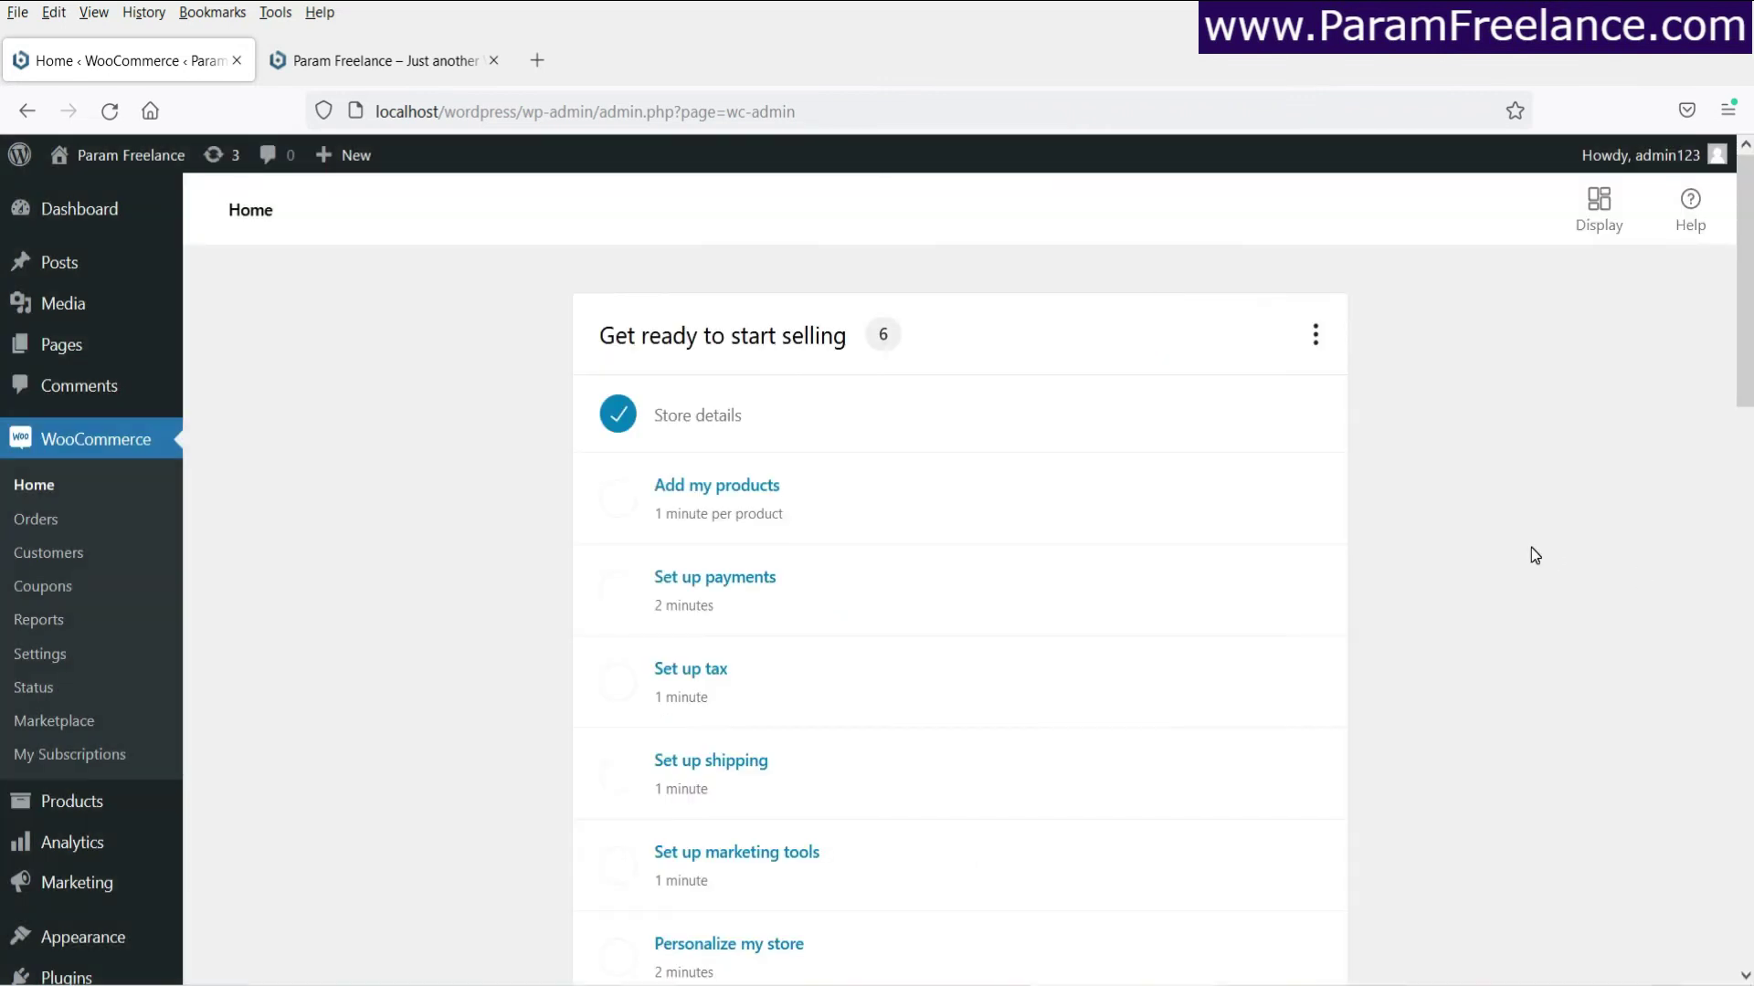
{"action": "scroll", "coordinate": [1530, 548], "scroll_direction": "down", "scroll_amount": 2}
{"action": "scroll", "coordinate": [912, 474], "scroll_direction": "up", "scroll_amount": 1}
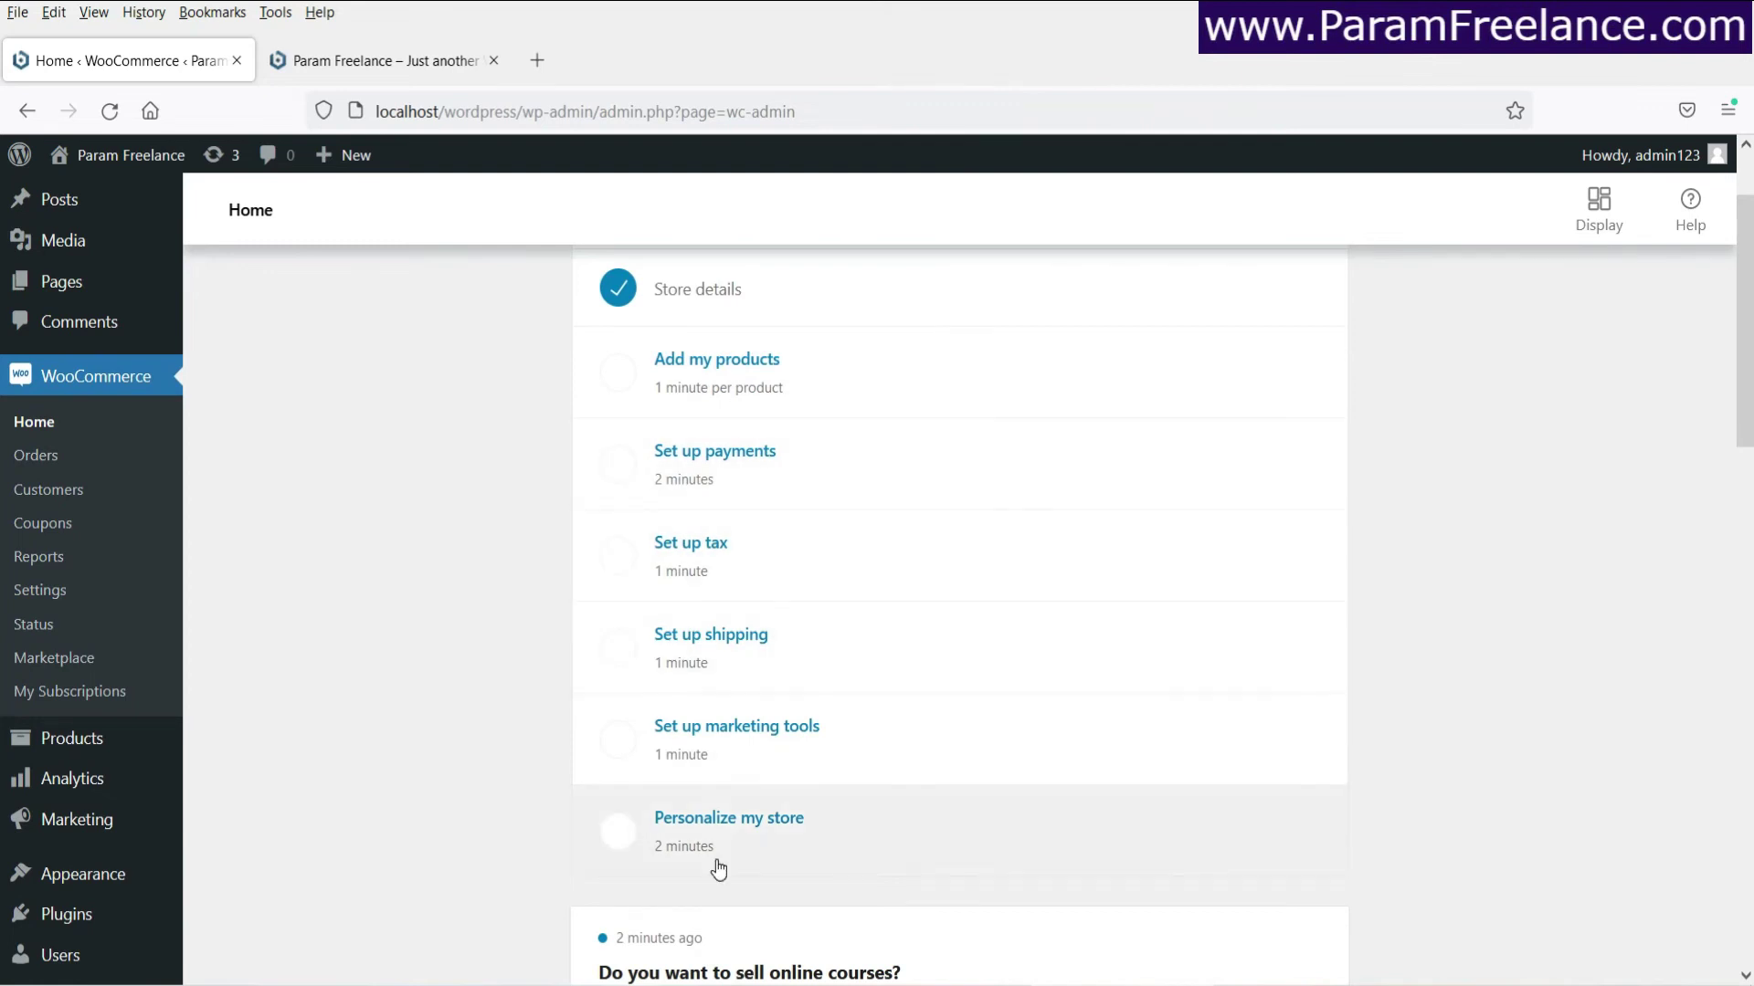
{"action": "scroll", "coordinate": [1515, 507], "scroll_direction": "up", "scroll_amount": 2}
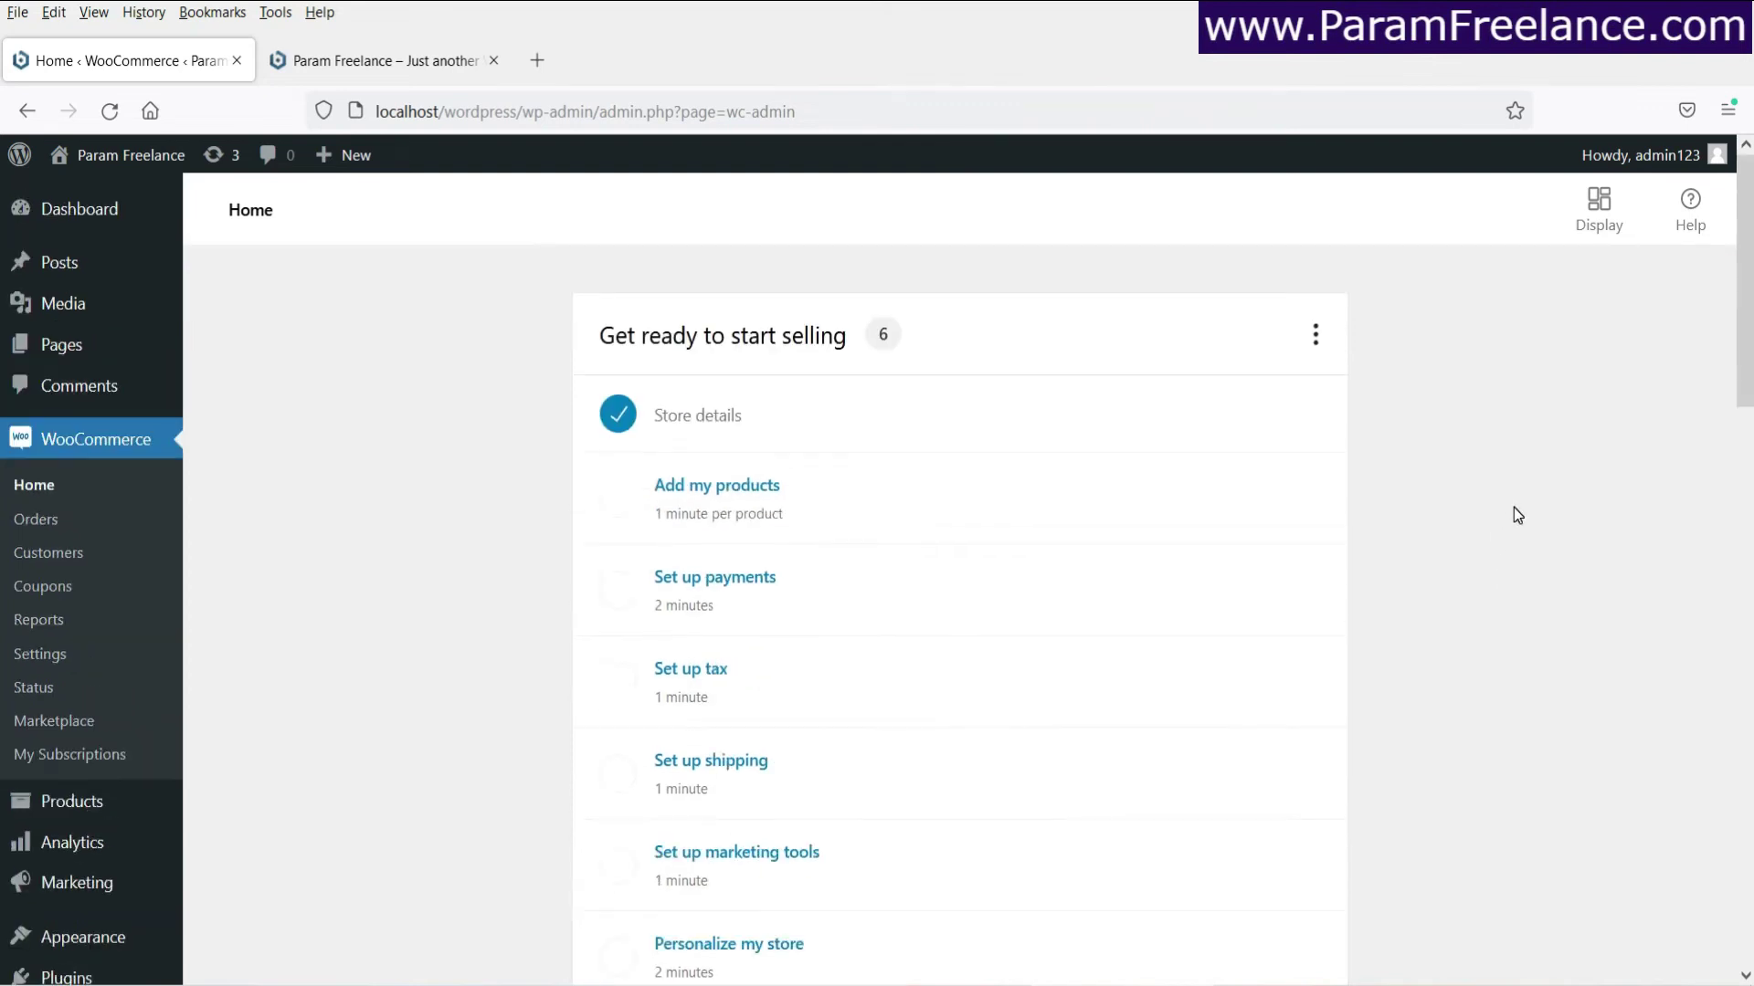
Open WooCommerce Settings and confirm the currency is Indian rupee.
{"action": "left_click", "coordinate": [40, 655]}
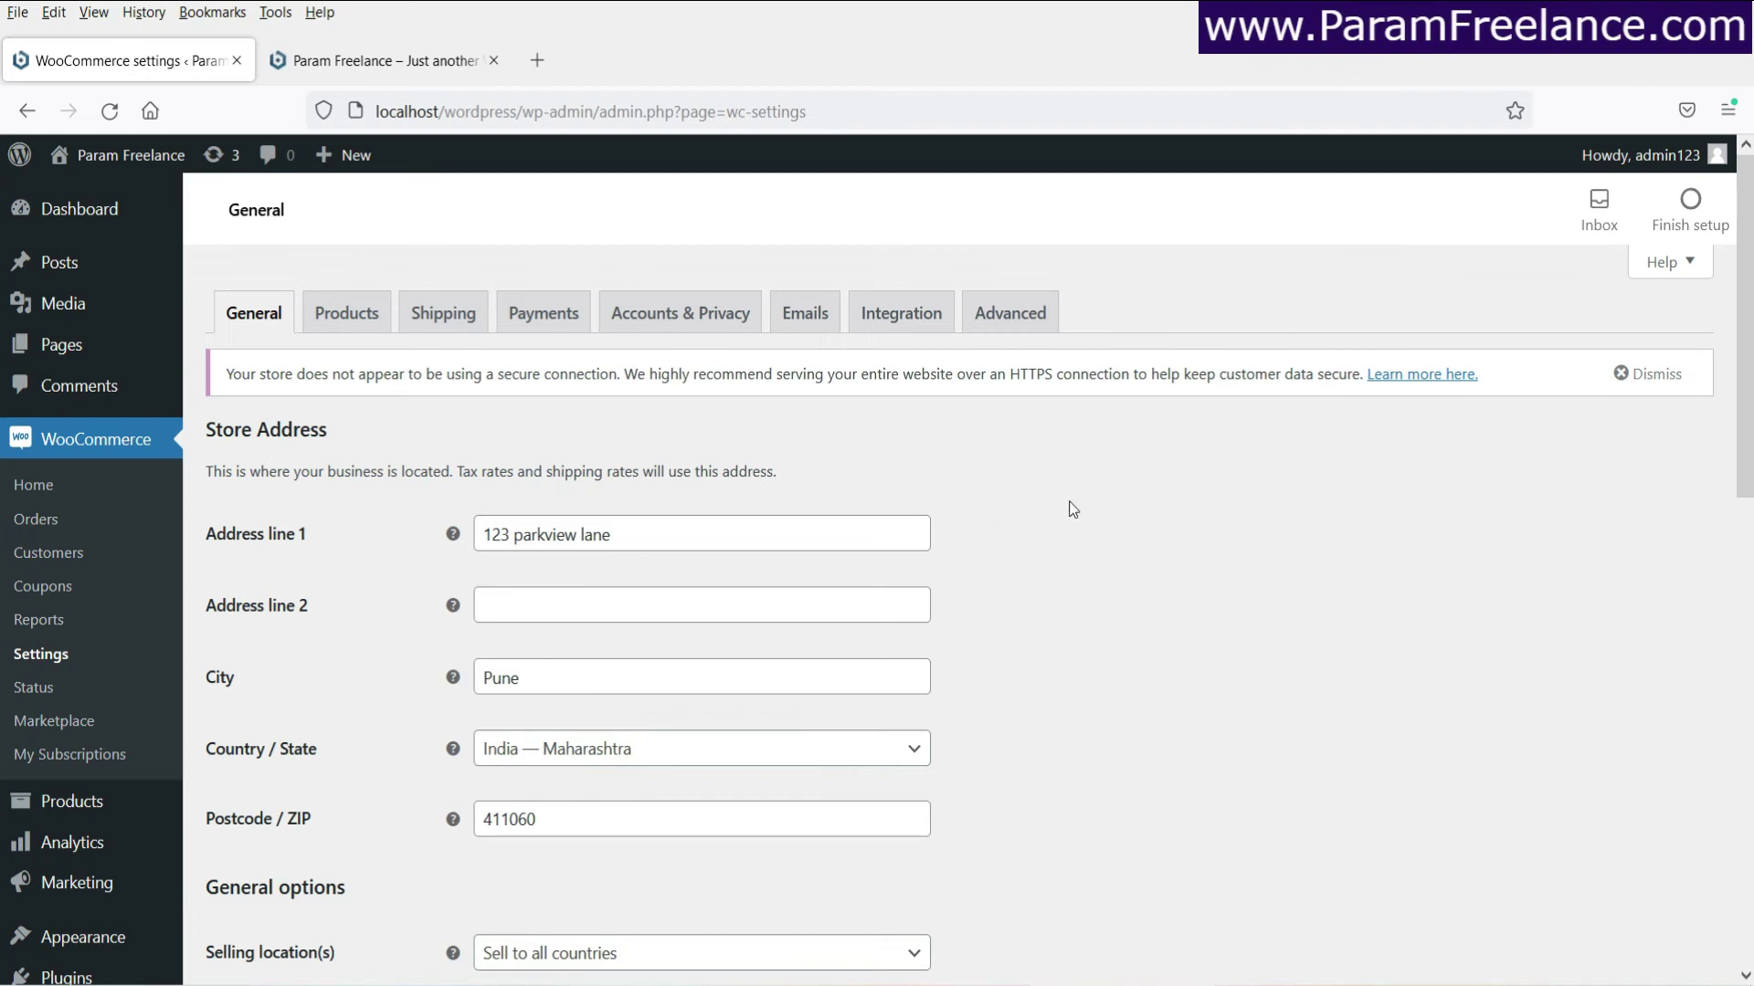
{"action": "scroll", "coordinate": [1073, 509], "scroll_direction": "down", "scroll_amount": 10}
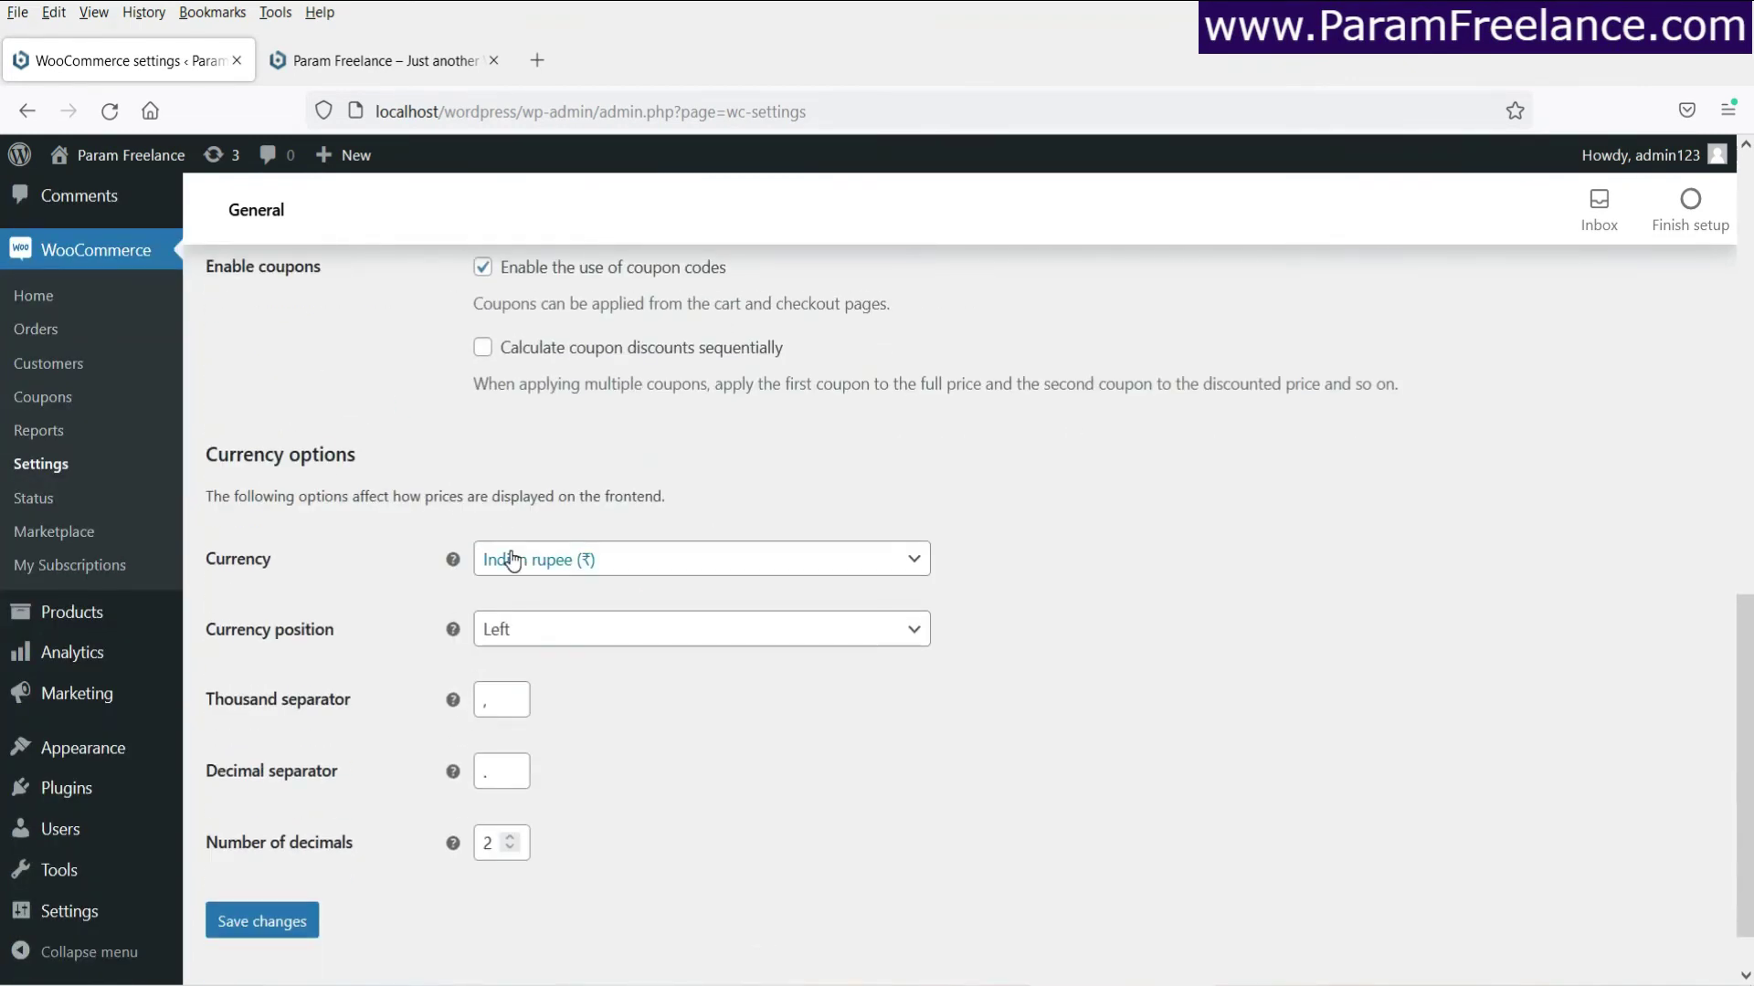
{"action": "scroll", "coordinate": [1081, 528], "scroll_direction": "up", "scroll_amount": 10}
{"action": "scroll", "coordinate": [1081, 527], "scroll_direction": "down", "scroll_amount": 10}
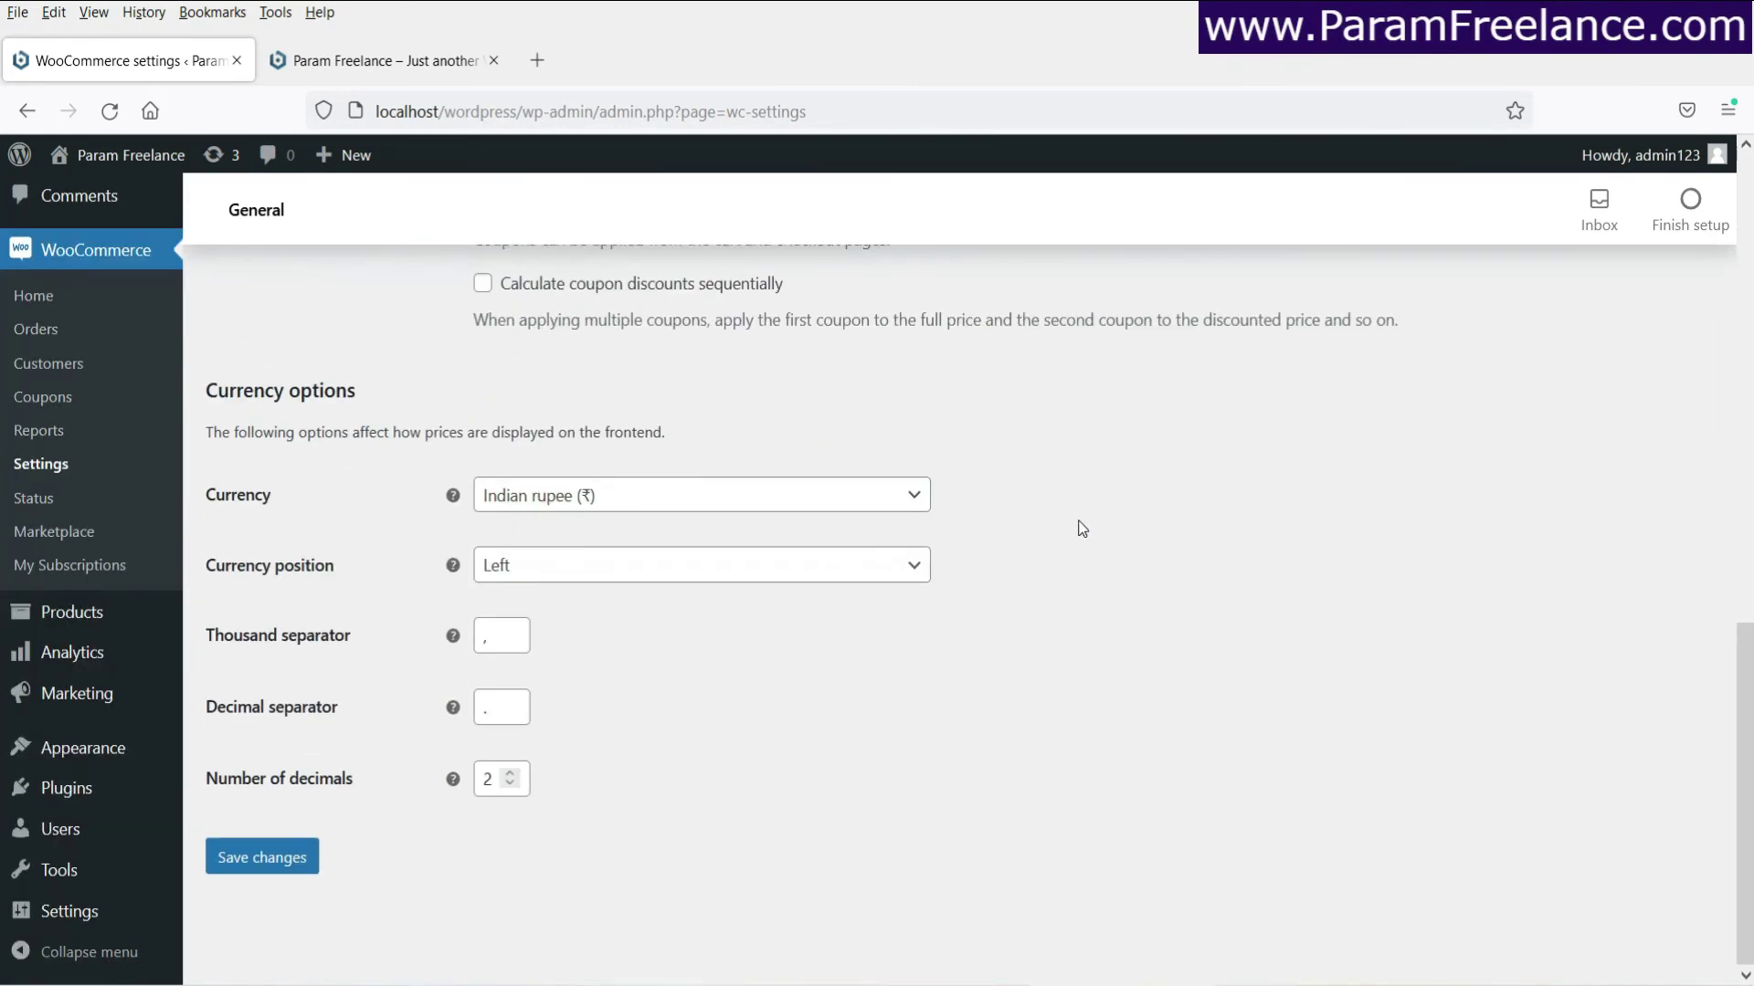
{"action": "left_click", "coordinate": [712, 506]}
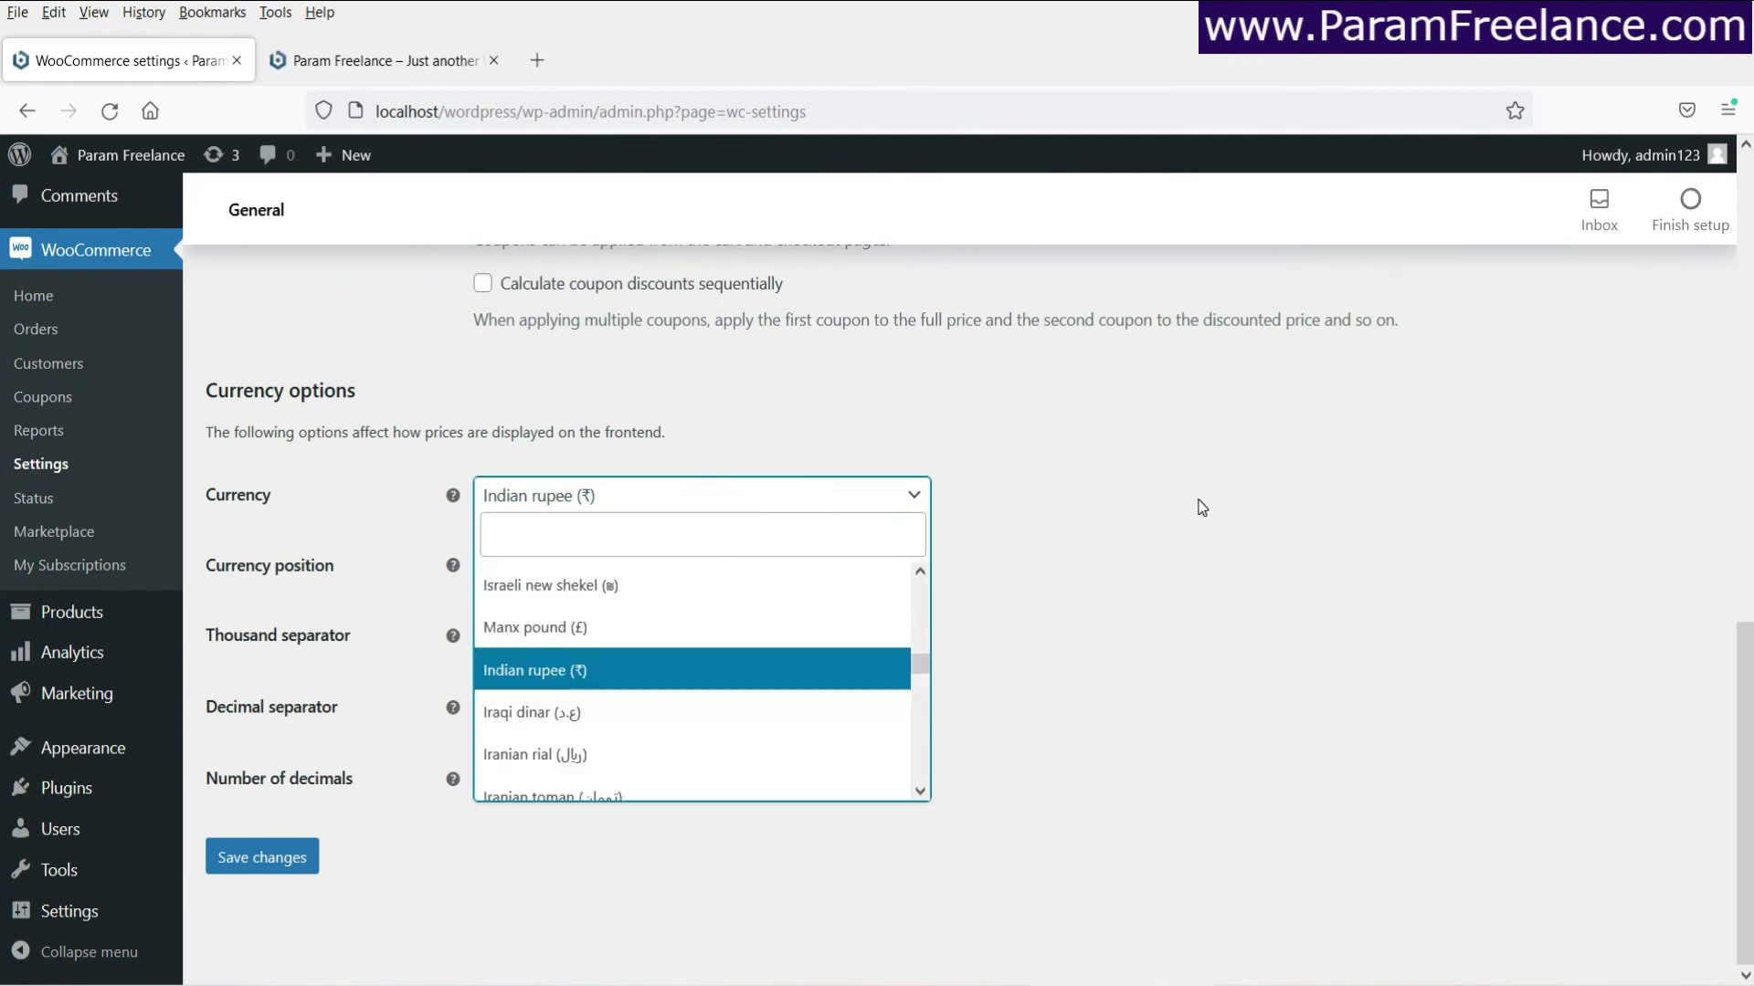
{"action": "left_click", "coordinate": [1198, 502]}
{"action": "scroll", "coordinate": [1202, 508], "scroll_direction": "up", "scroll_amount": 5}
Check the store settings, then review All Pages with Cart, Checkout, My account and Shop listed.
{"action": "scroll", "coordinate": [1201, 507], "scroll_direction": "up", "scroll_amount": 5}
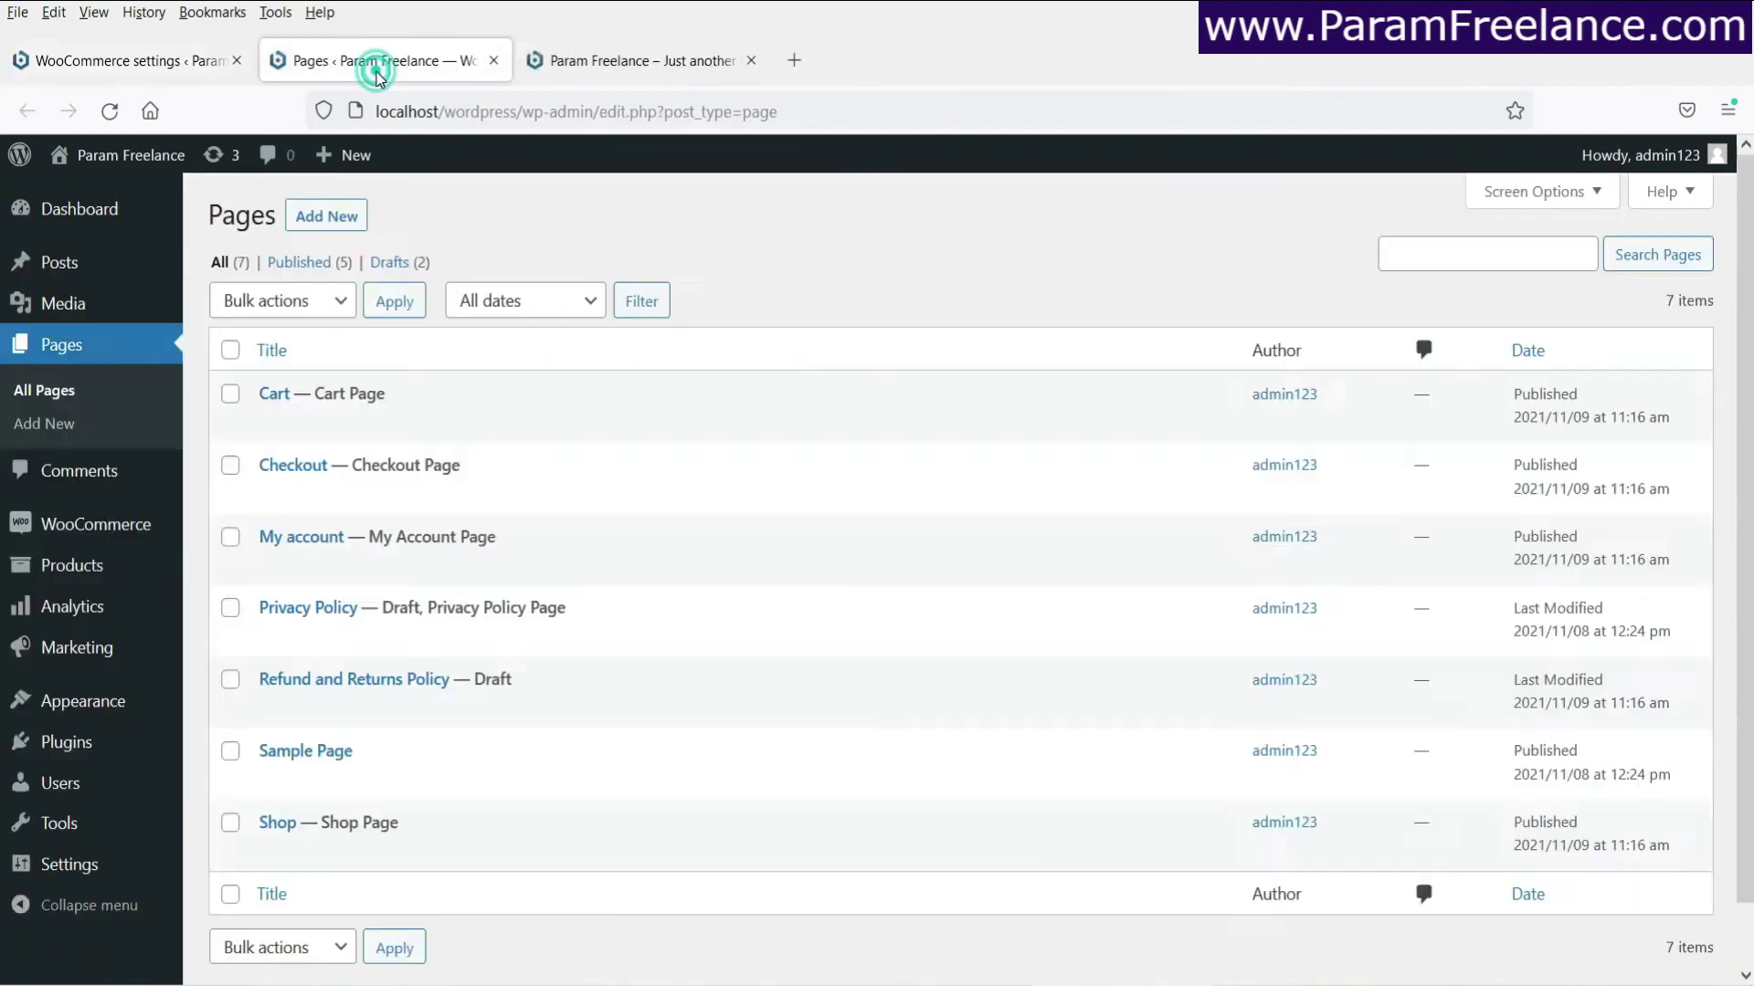
{"action": "key", "text": "ctrl+shift+Tab"}
{"action": "mouse_move", "coordinate": [208, 361]}
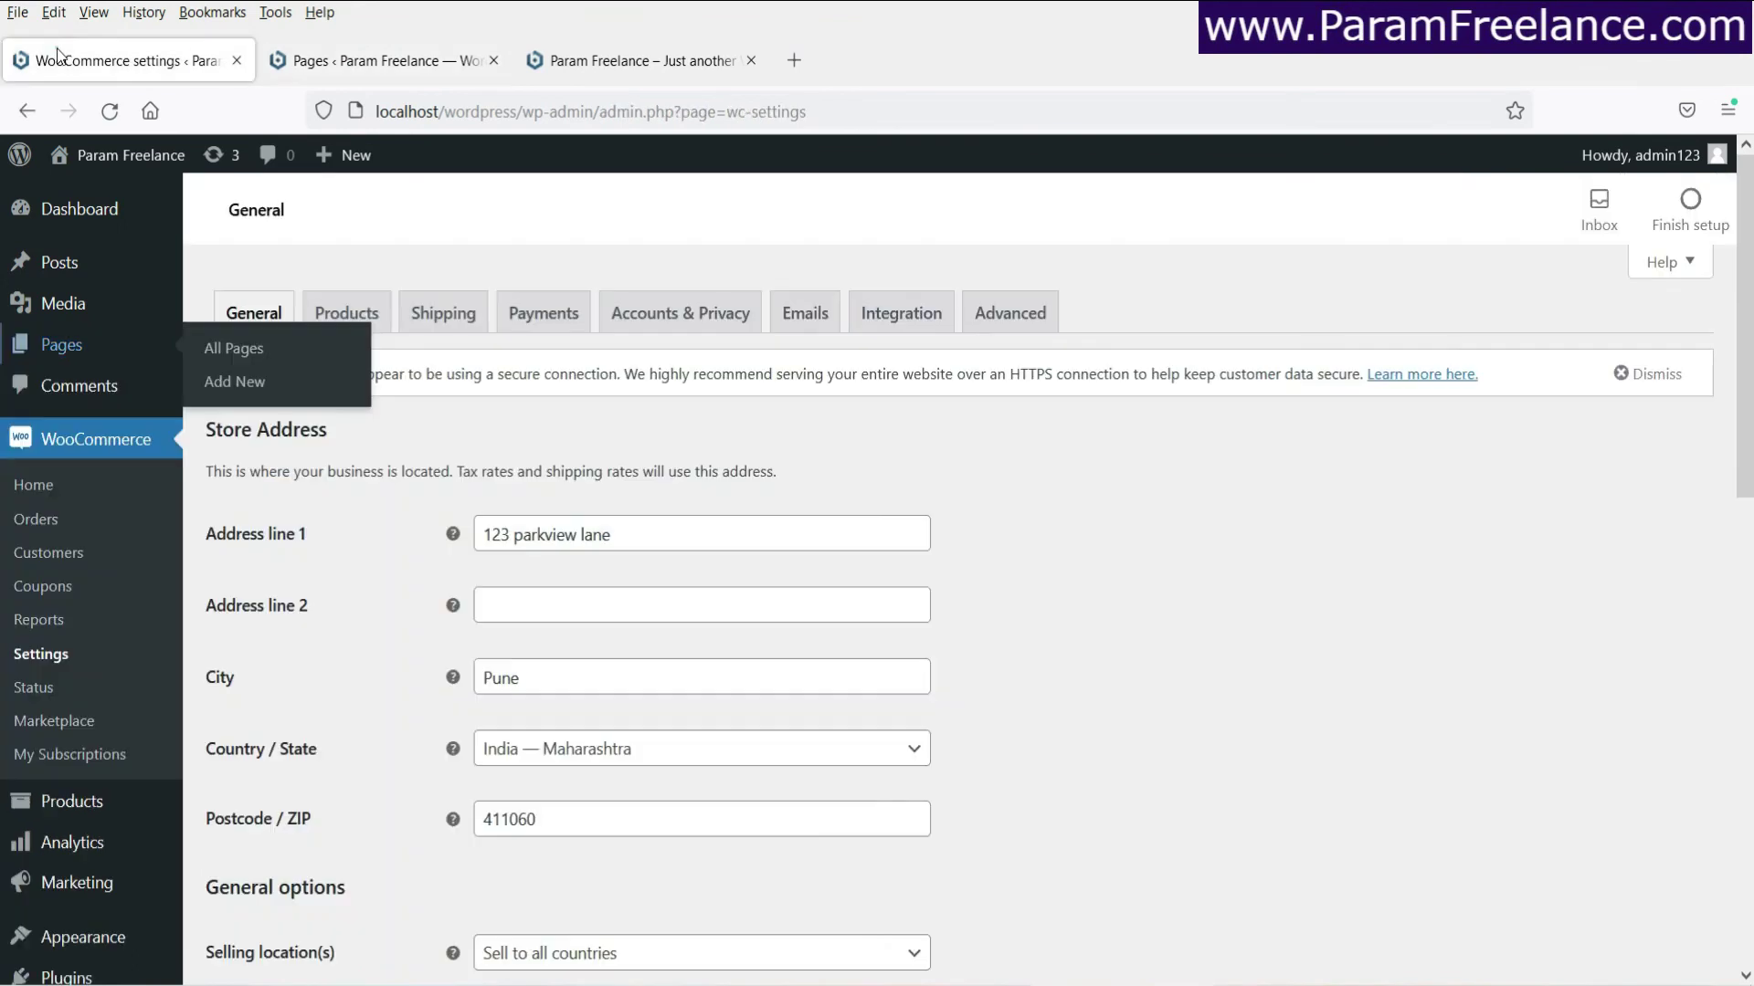
{"action": "left_click", "coordinate": [363, 59]}
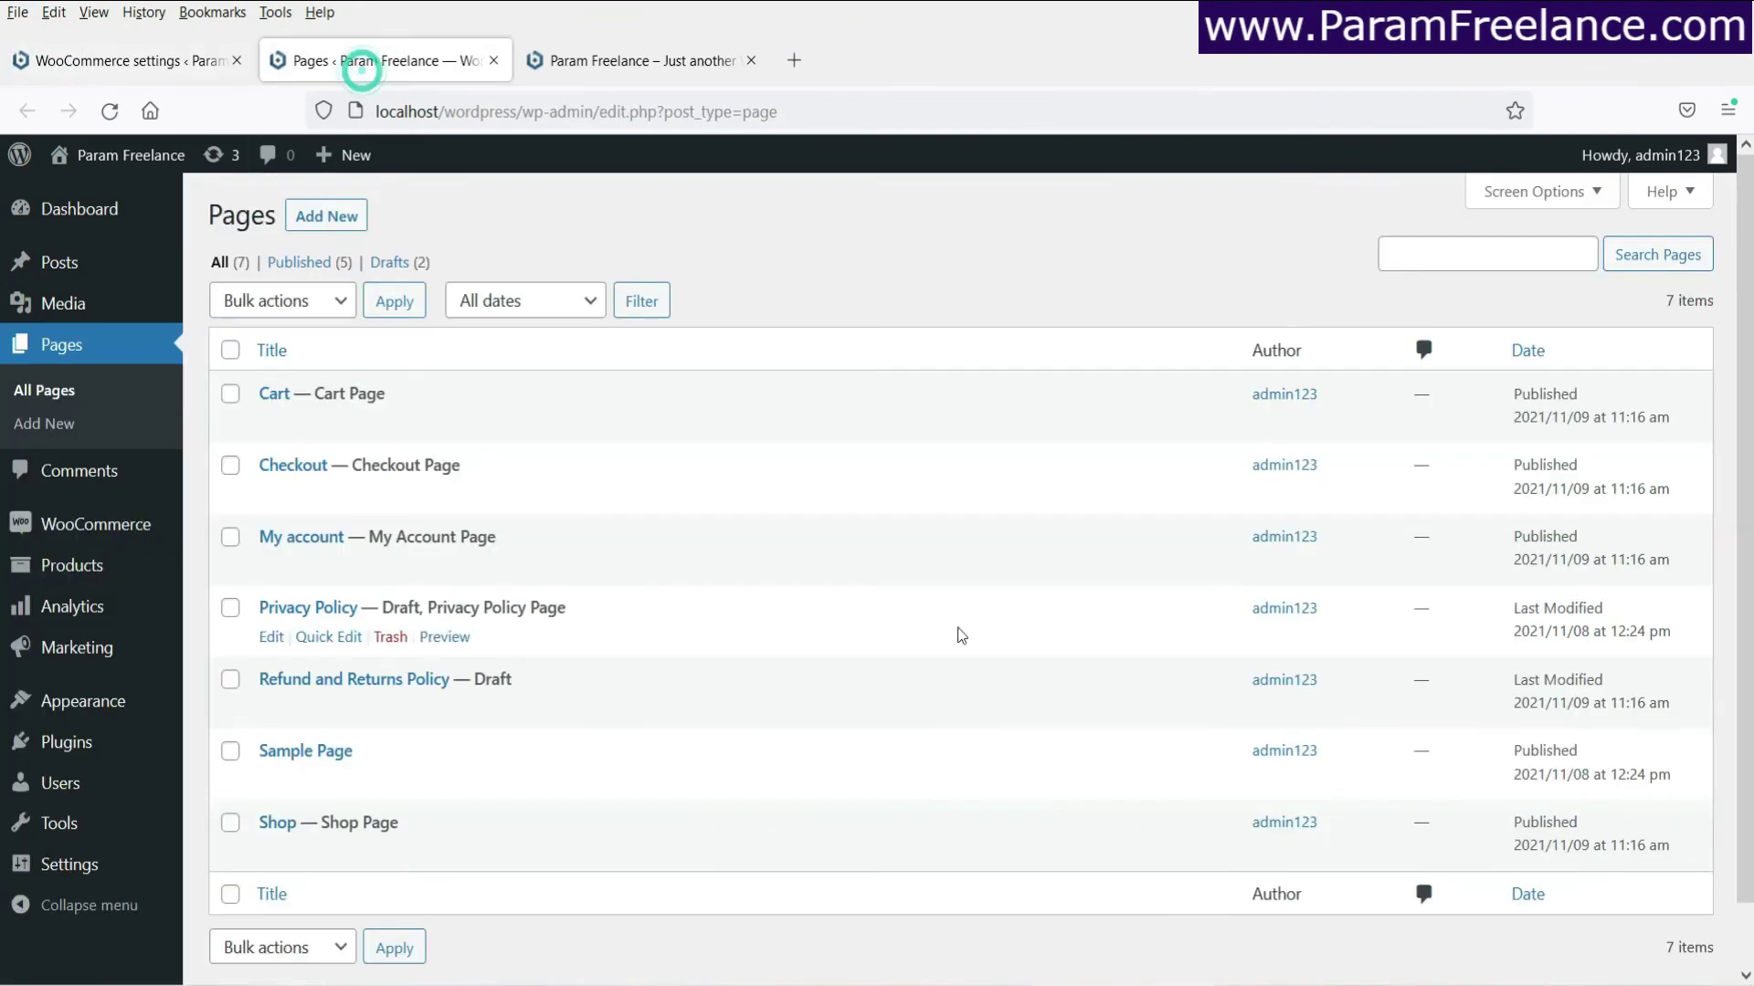
{"action": "scroll", "coordinate": [548, 548], "scroll_direction": "down", "scroll_amount": 1}
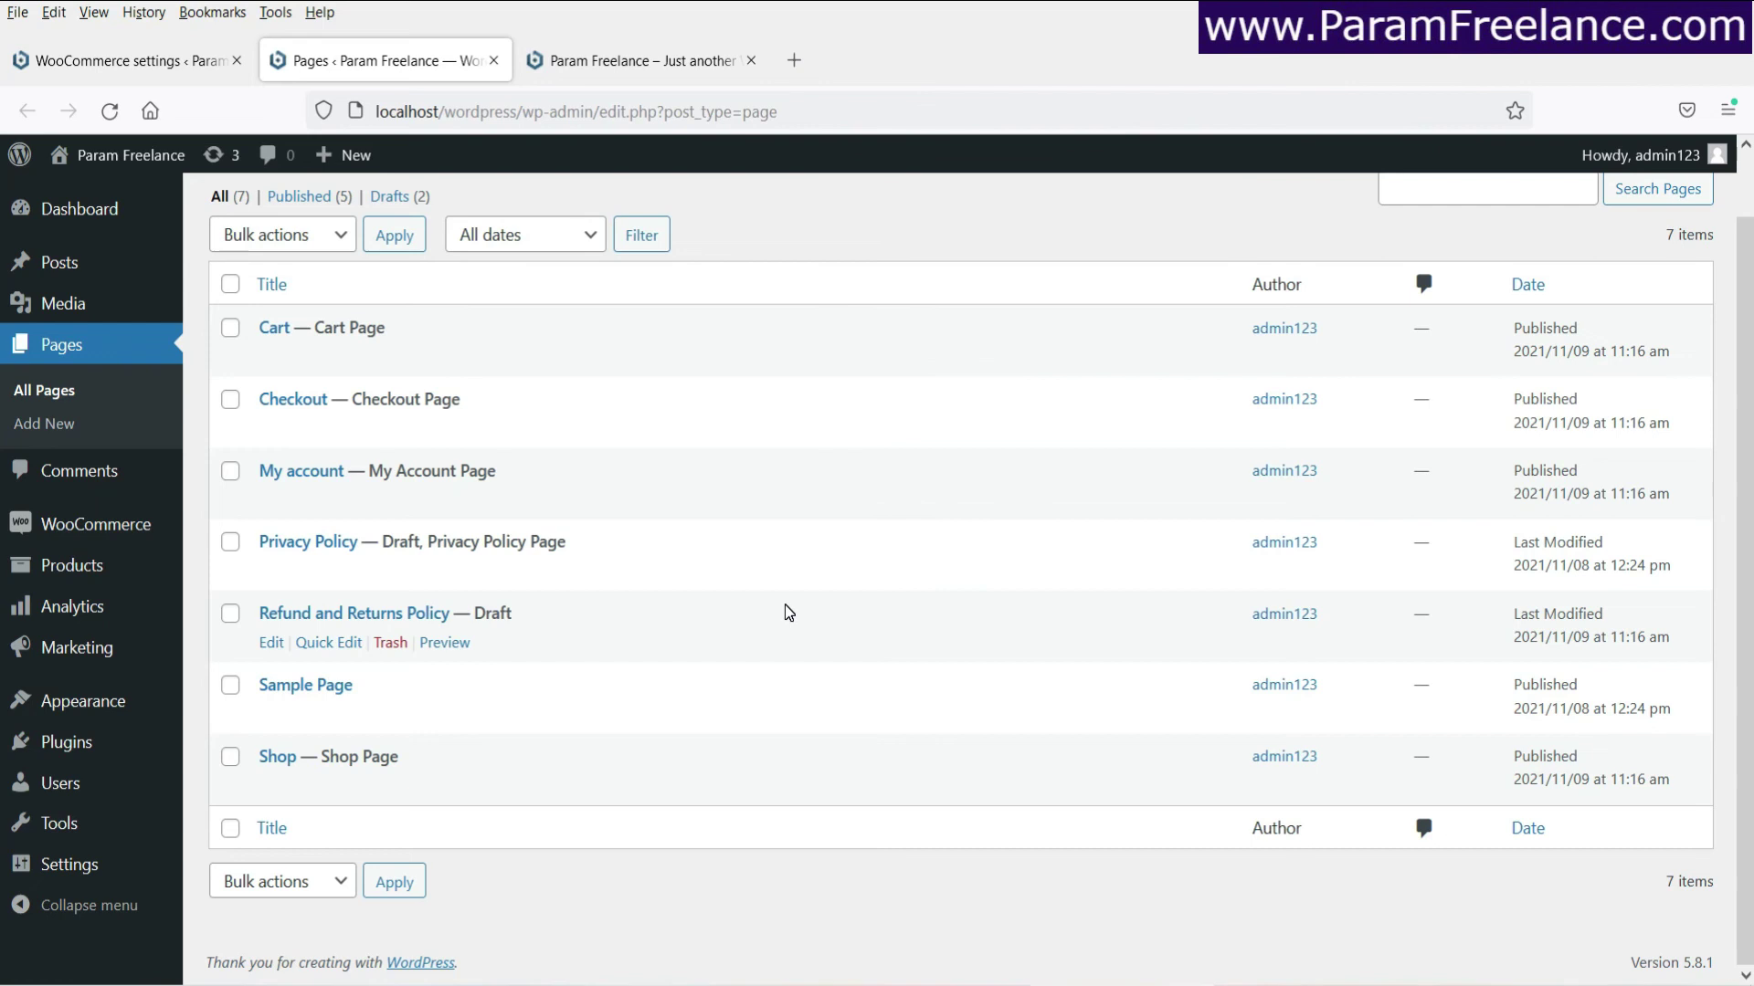
{"action": "scroll", "coordinate": [788, 612], "scroll_direction": "up", "scroll_amount": 1}
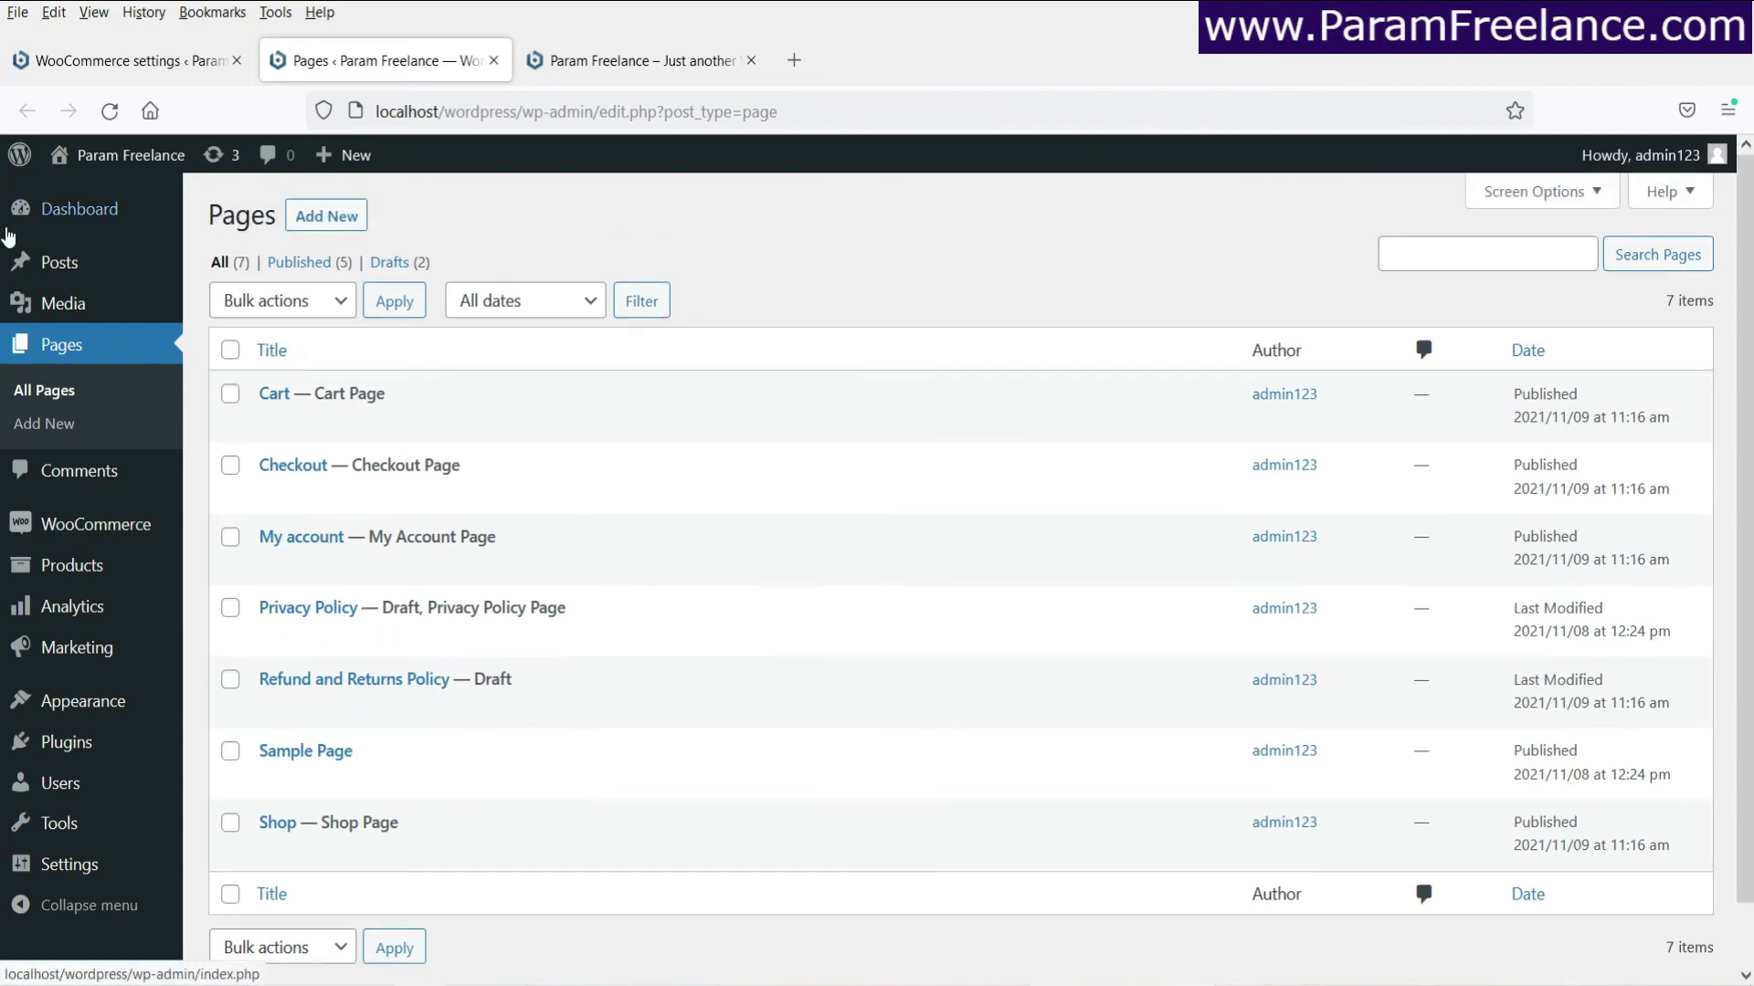
Go back to WooCommerce Home to see remaining tasks like Set up tax and Set up shipping.
{"action": "left_click", "coordinate": [92, 538]}
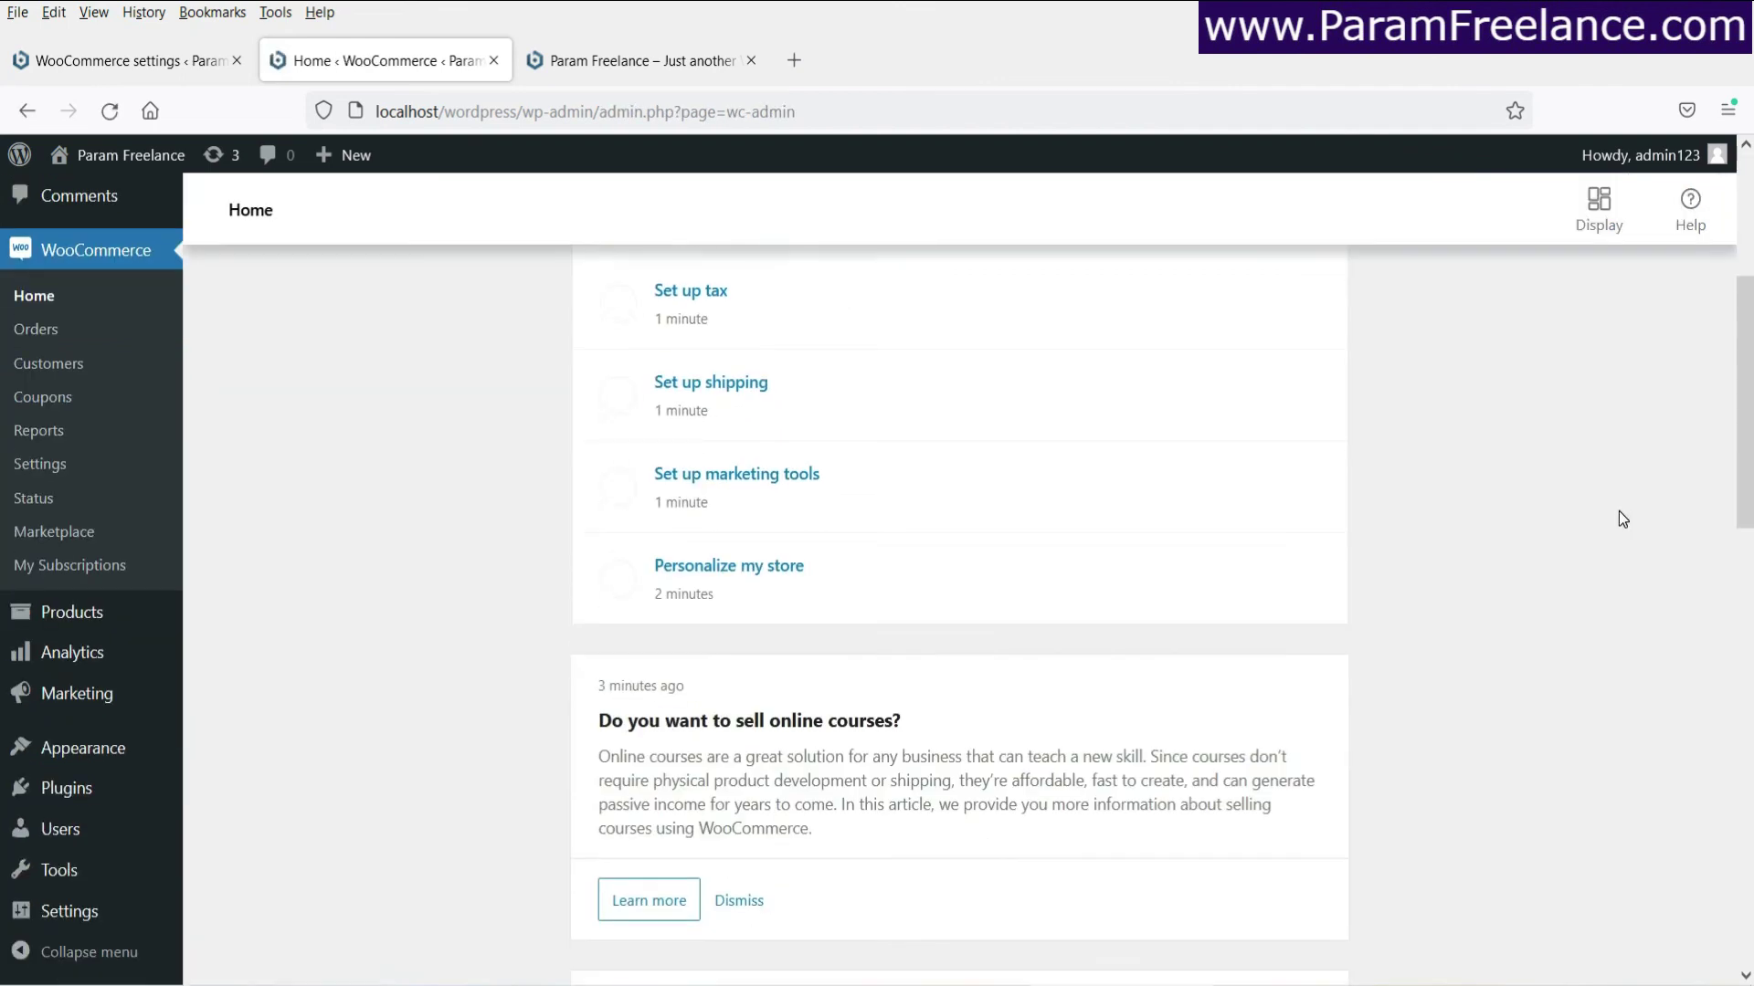